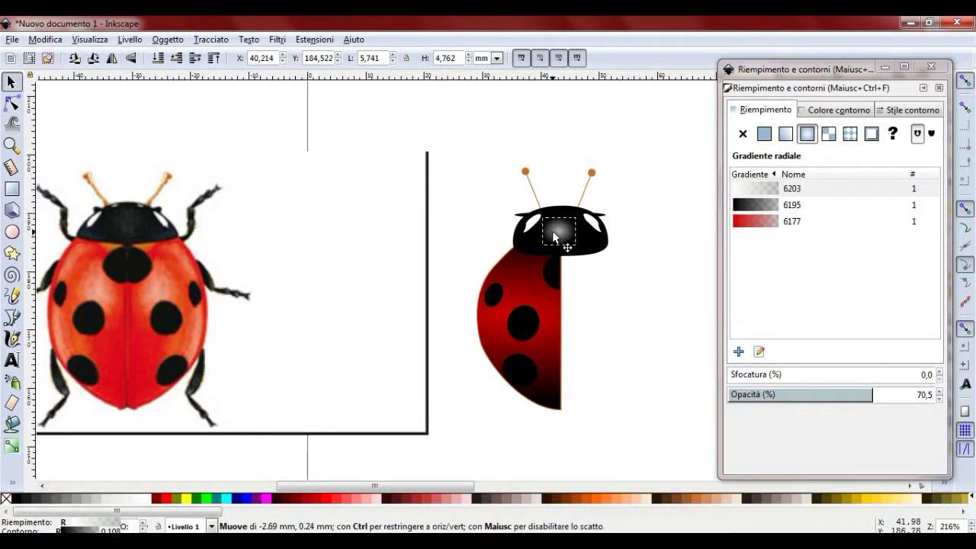
- Set the head highlight to 45.5% opacity and widen it to 7.455 mm
click(821, 396)
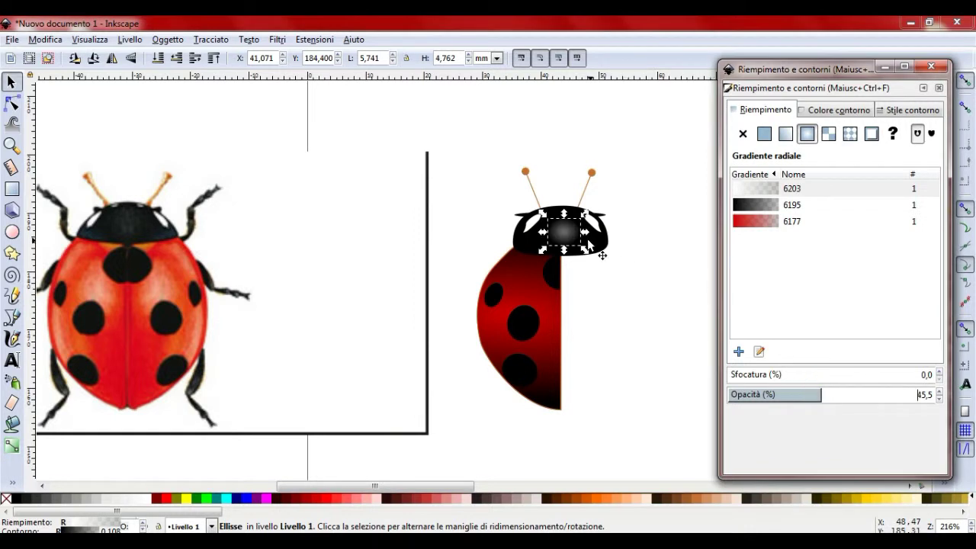
drag(585, 231, 590, 231)
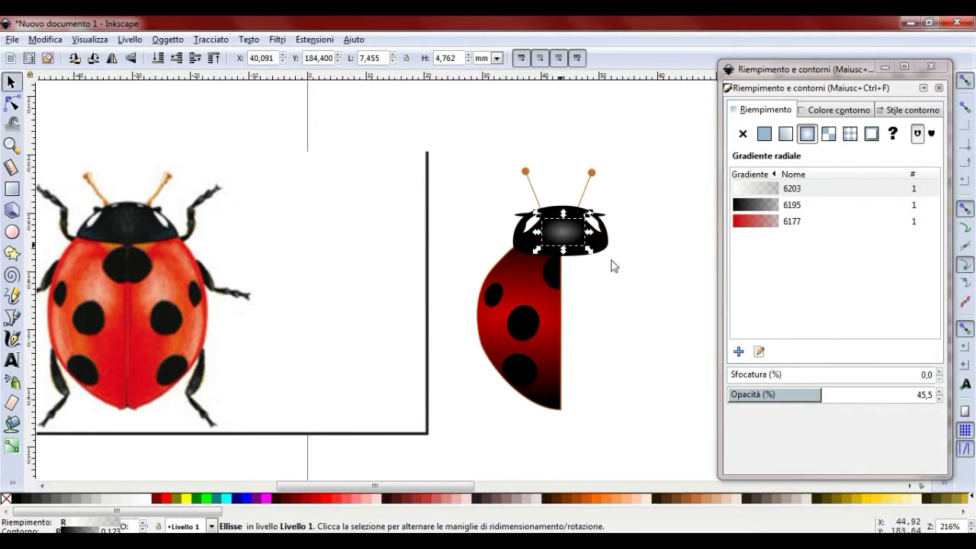
click(667, 176)
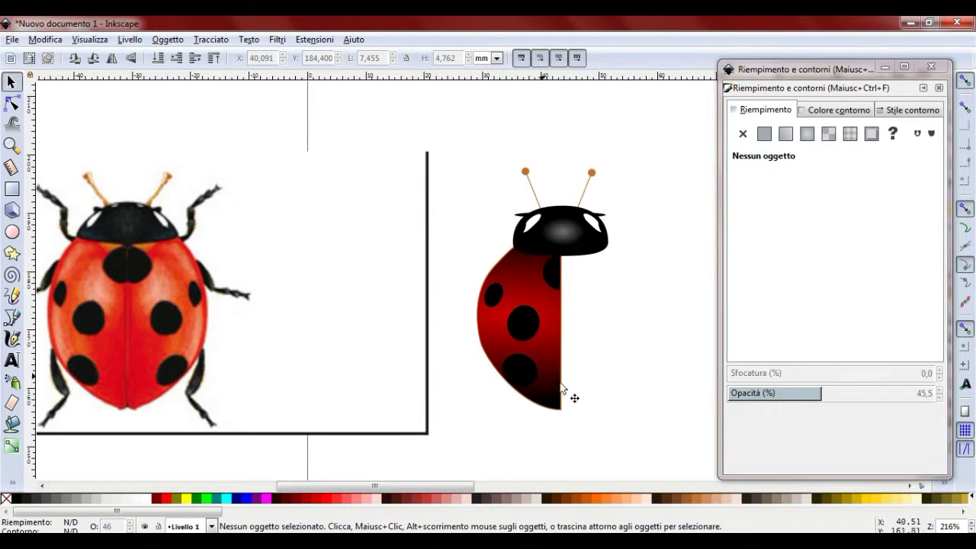
scroll(624, 358, down, 2)
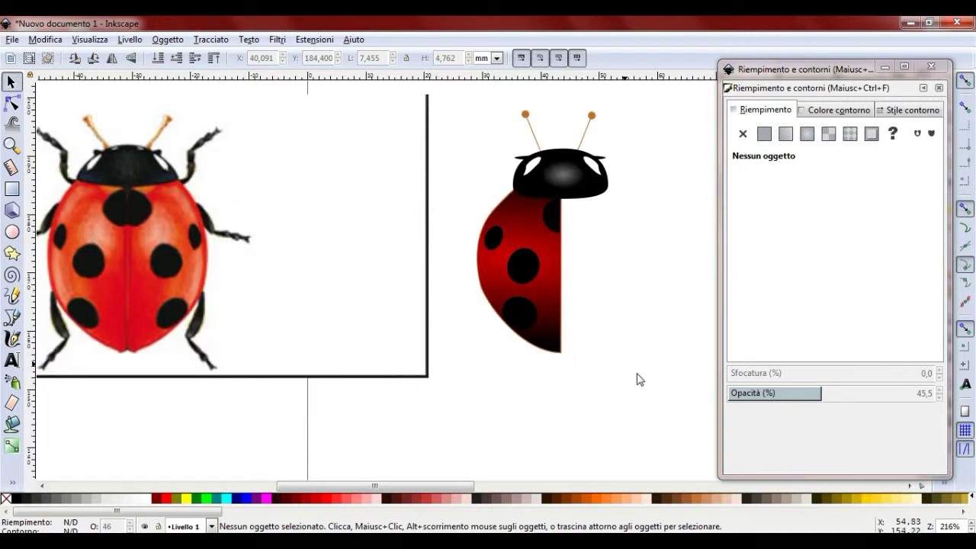
- Draw a closed freehand shape over the middle of the wing with the Pencil
click(12, 318)
click(12, 296)
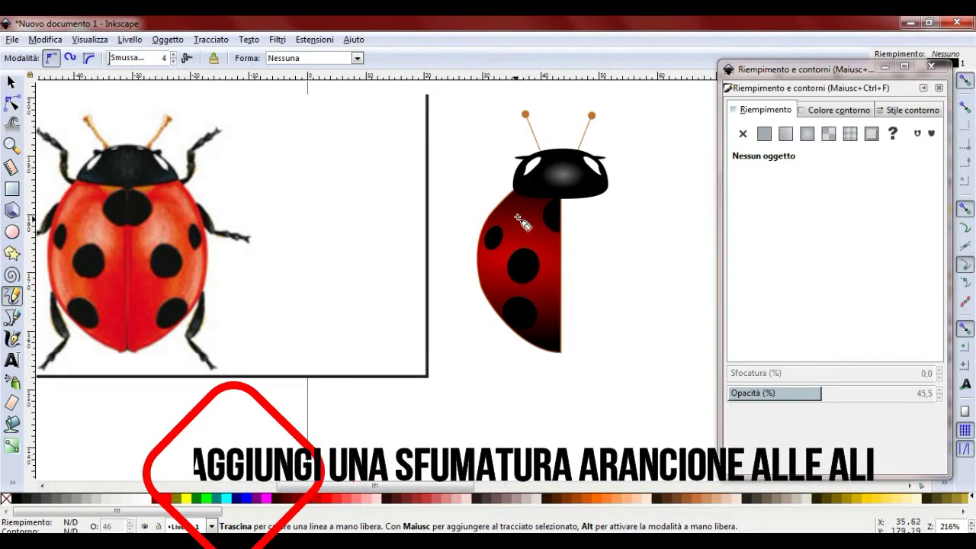
mouse_move(516, 210)
mouse_down()
mouse_move(554, 278)
mouse_move(544, 308)
mouse_move(501, 282)
mouse_up()
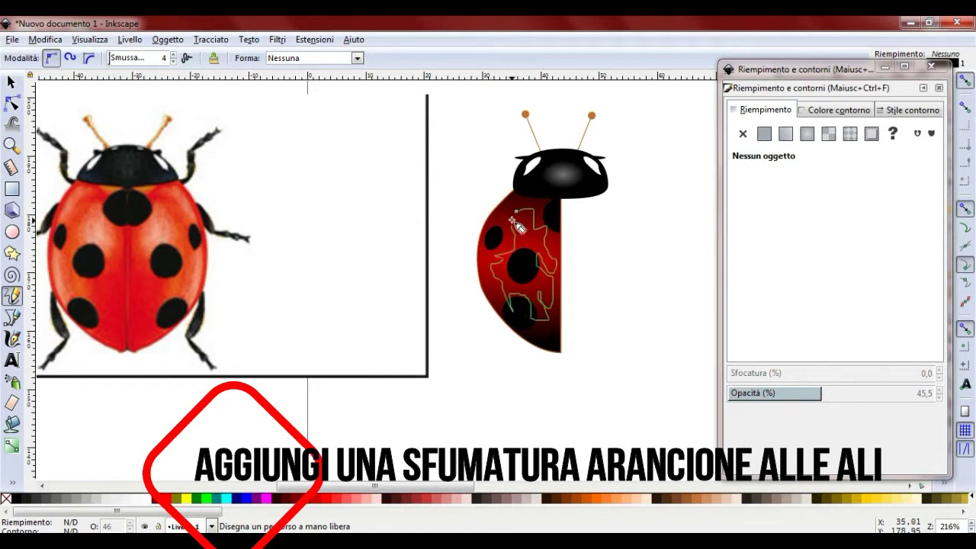
drag(521, 219, 518, 212)
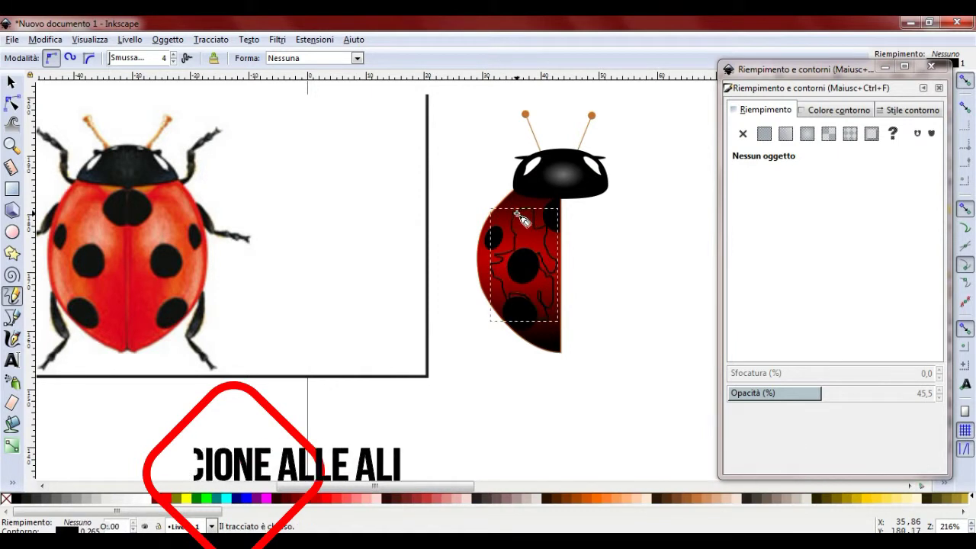
- Give the wing shape an orange radial-gradient fill, no stroke, and 42.4% opacity
click(593, 499)
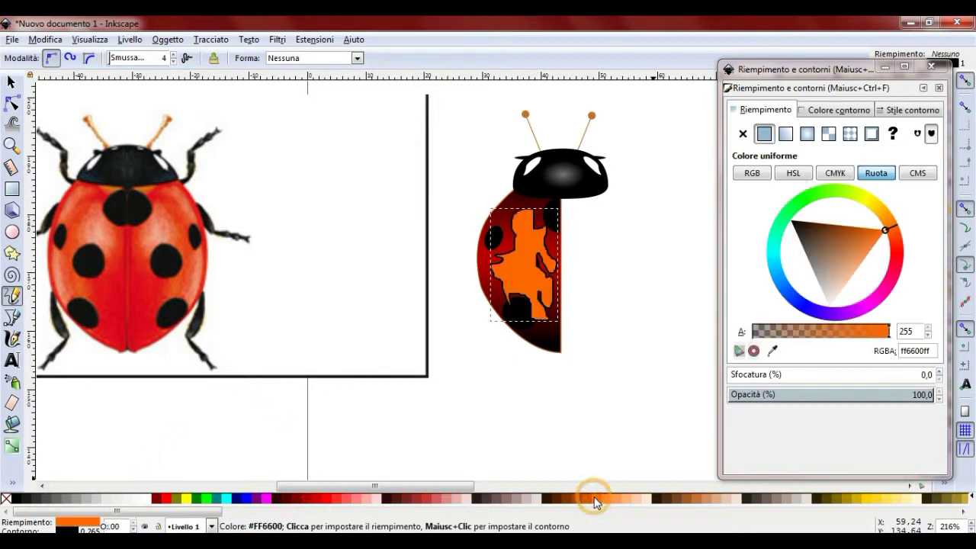
click(831, 110)
click(742, 134)
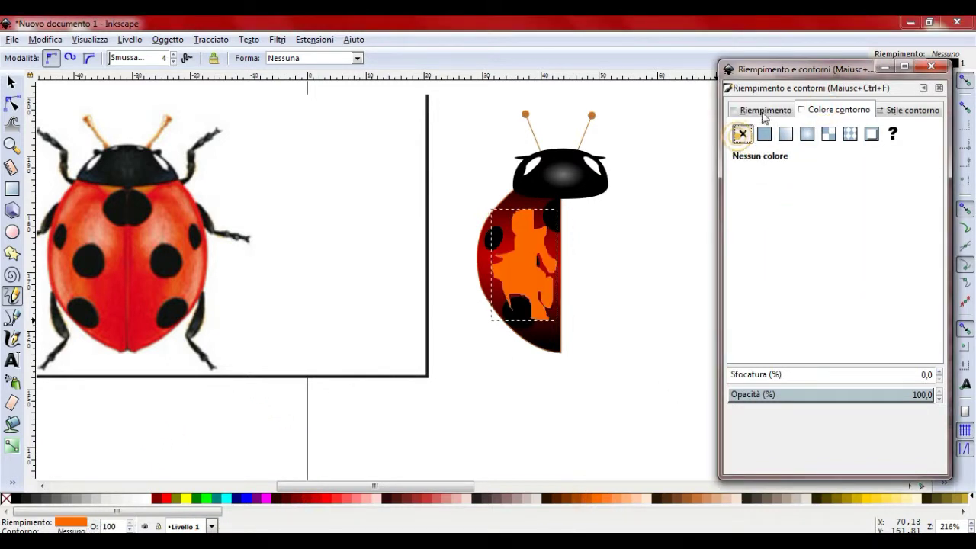
click(762, 109)
click(808, 135)
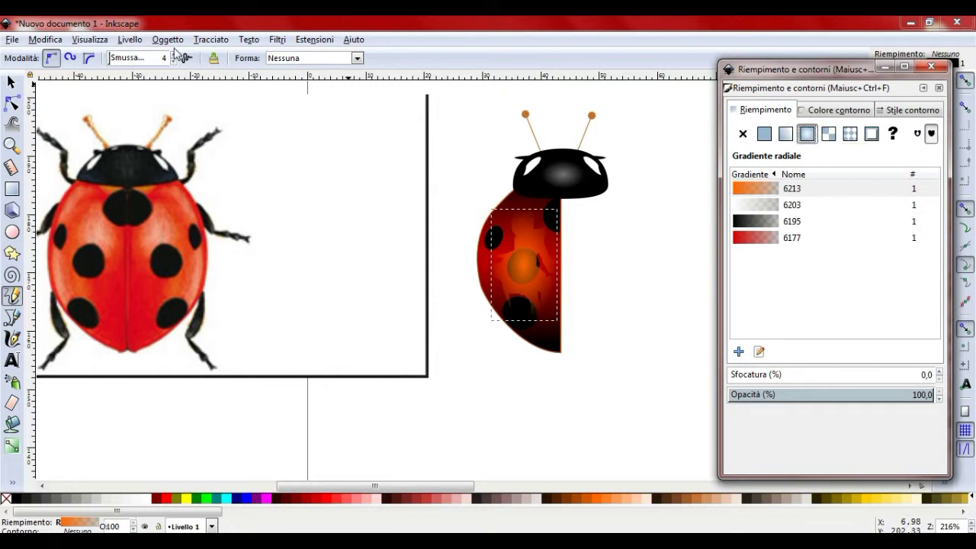
drag(808, 394, 818, 395)
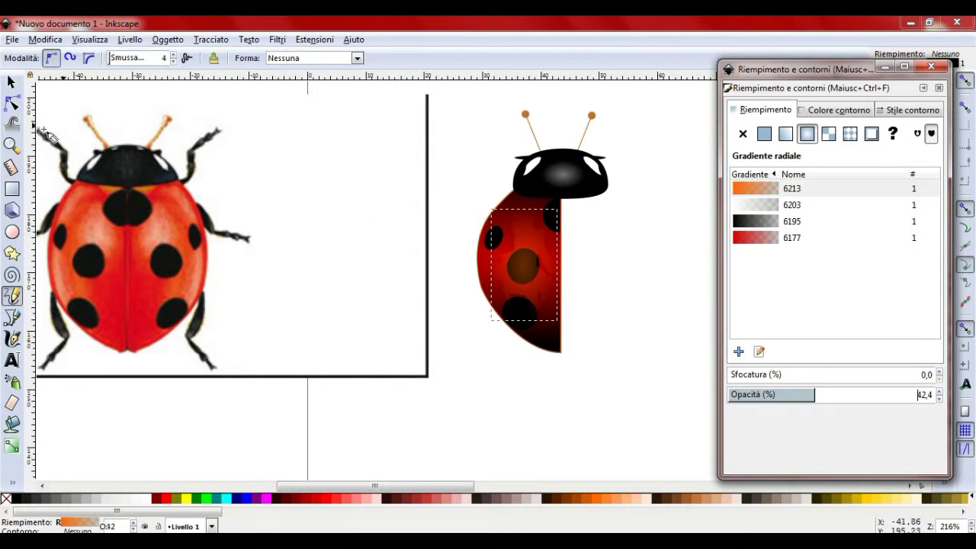
- Move the reference ladybug photo out of the way
click(9, 83)
mouse_move(428, 238)
mouse_down()
mouse_move(425, 261)
mouse_move(374, 243)
mouse_up()
drag(444, 232, 618, 337)
- Raise the black spots to the top and duplicate the orange wing patch
click(169, 40)
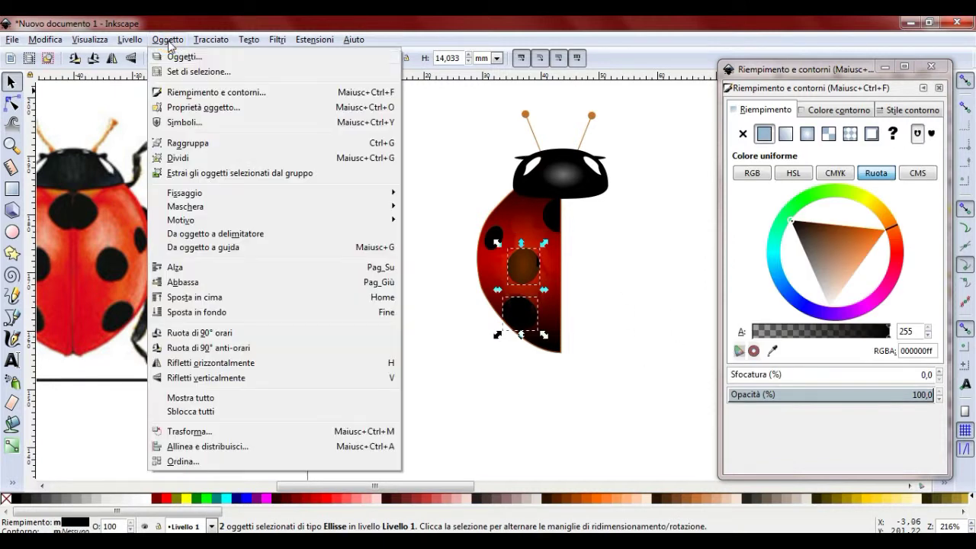
click(218, 299)
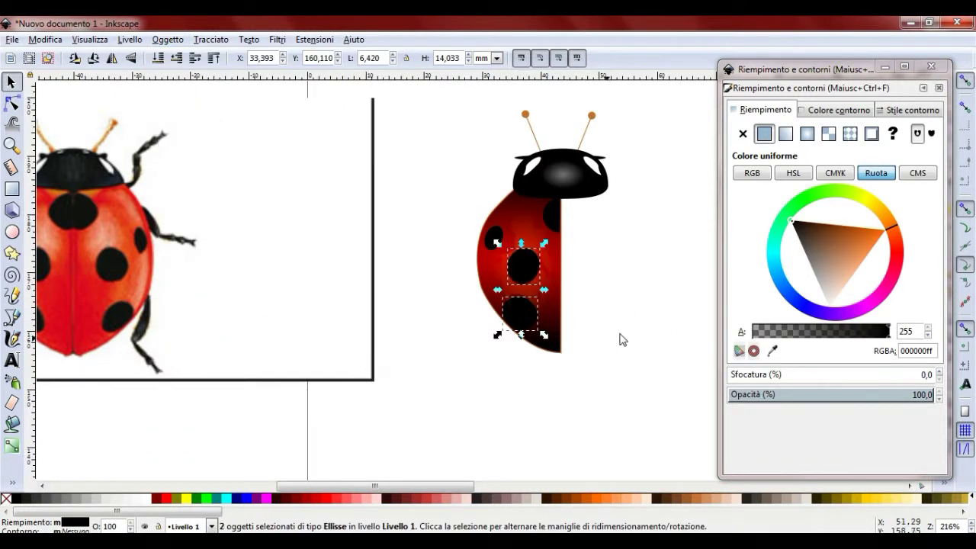
click(638, 297)
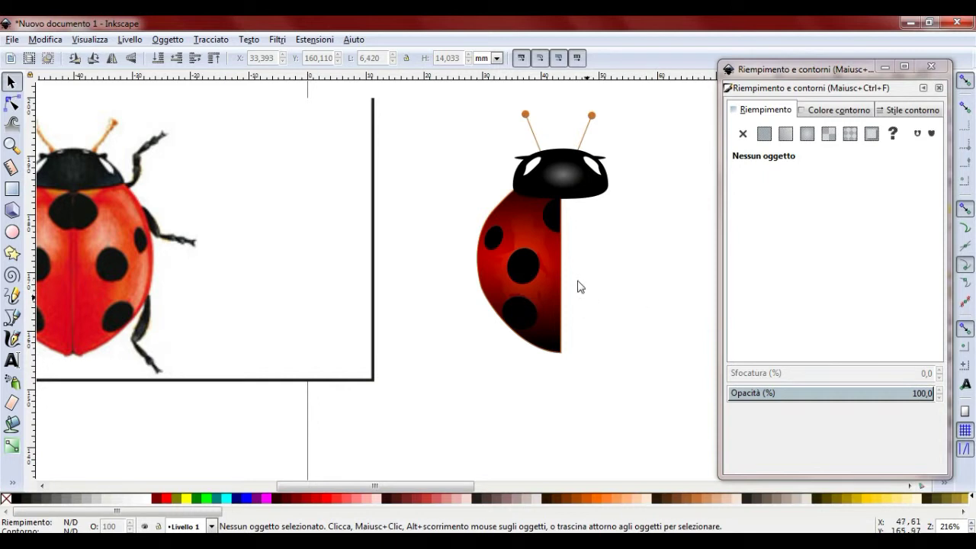
click(531, 239)
right_click(531, 241)
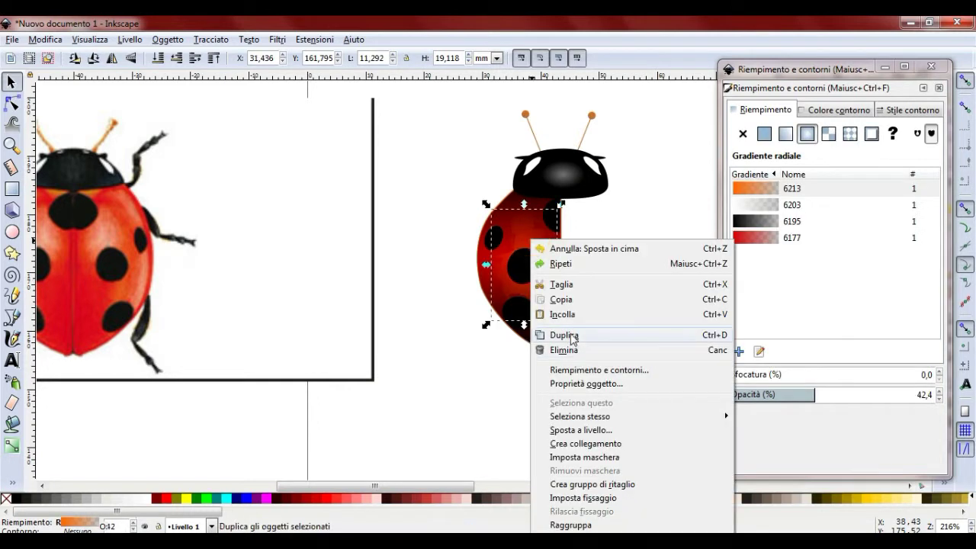
click(564, 333)
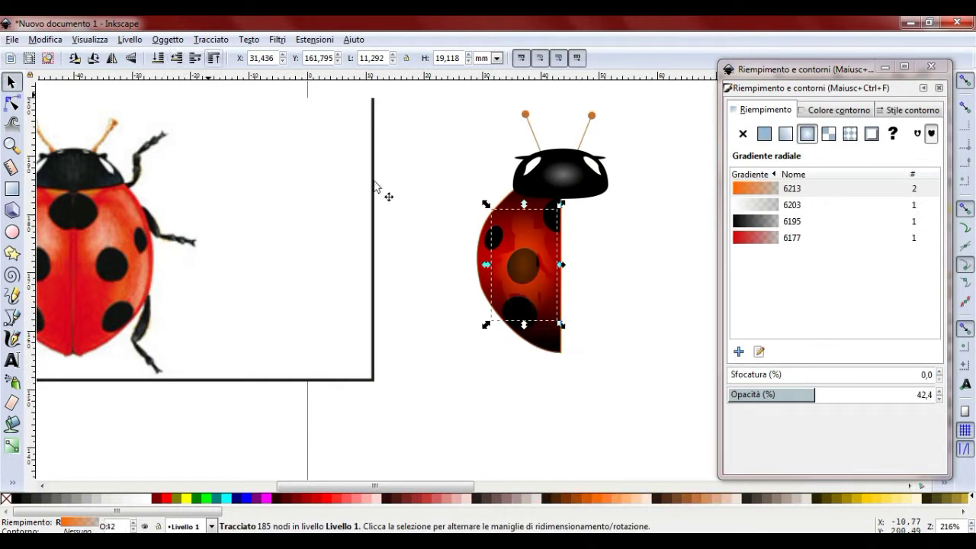
- Raise the three wing spots above the duplicated orange patch
drag(420, 192, 404, 324)
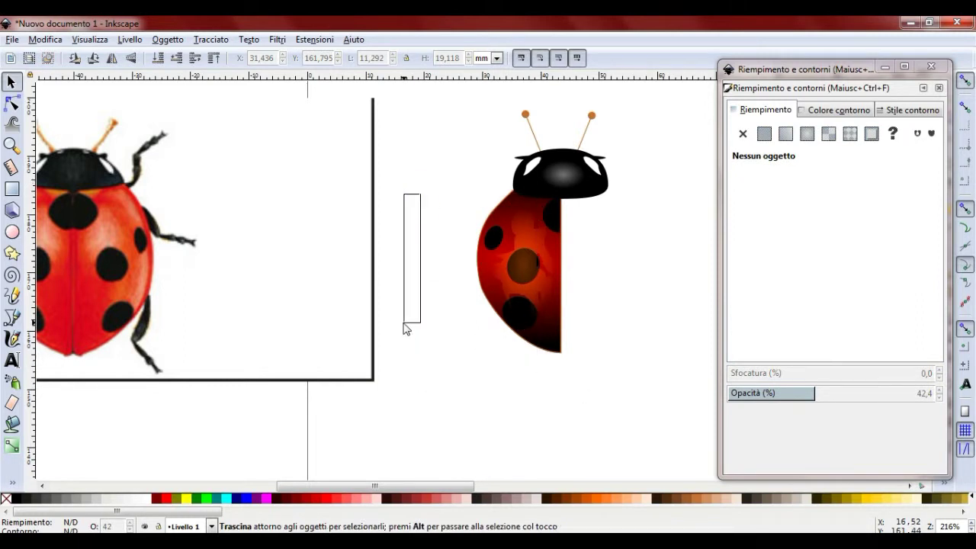
drag(419, 202, 558, 353)
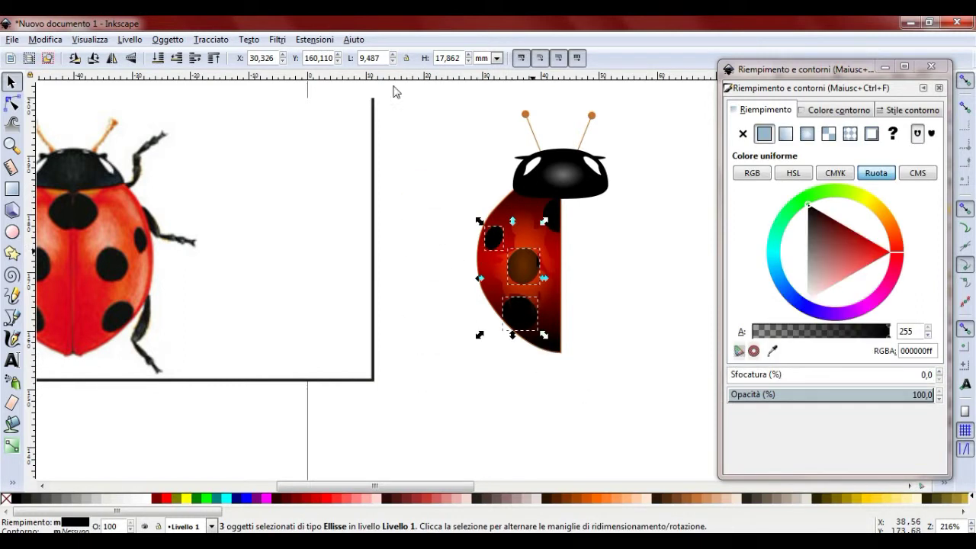
click(211, 40)
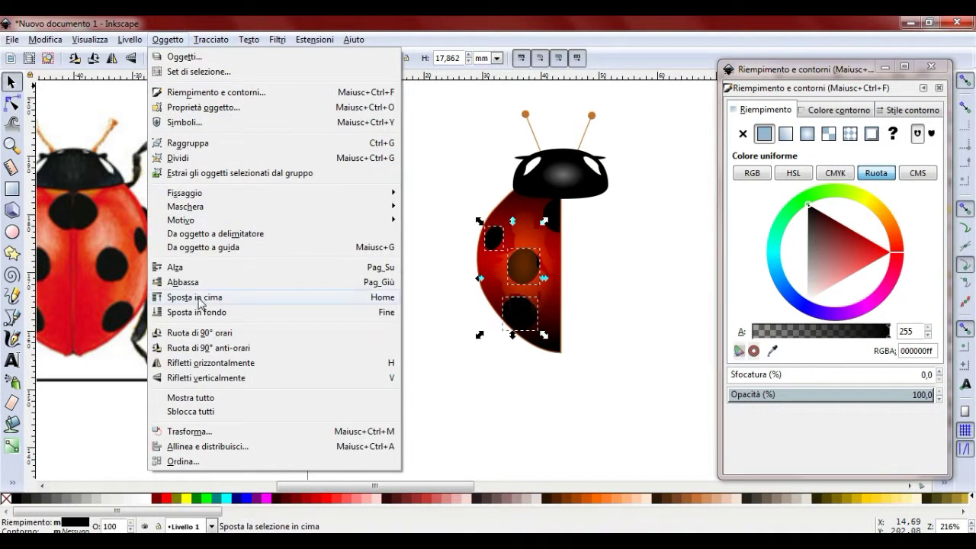
click(197, 298)
click(620, 293)
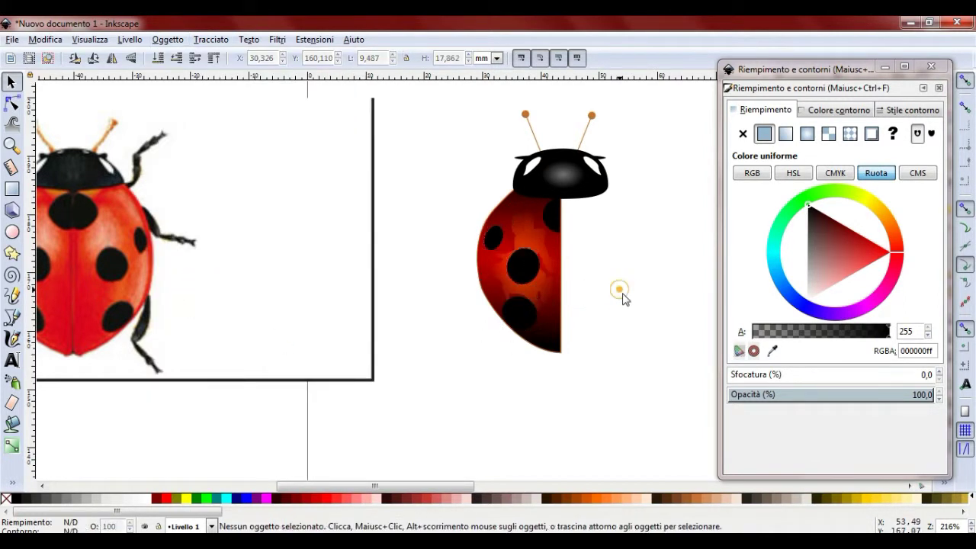
- Set the duplicate orange patch to 41.3% opacity with 25.7 blur
click(529, 242)
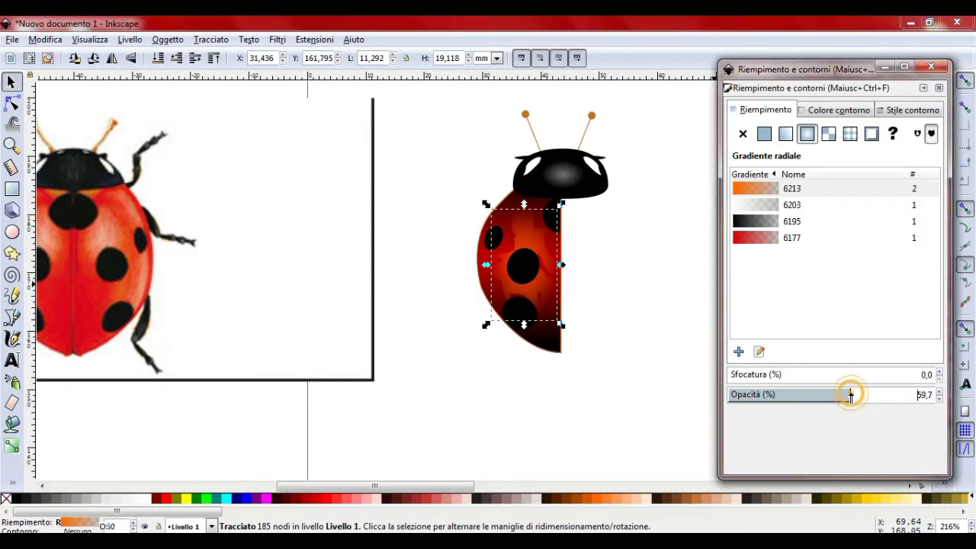
mouse_move(851, 398)
mouse_down()
mouse_move(813, 395)
mouse_move(779, 375)
mouse_up()
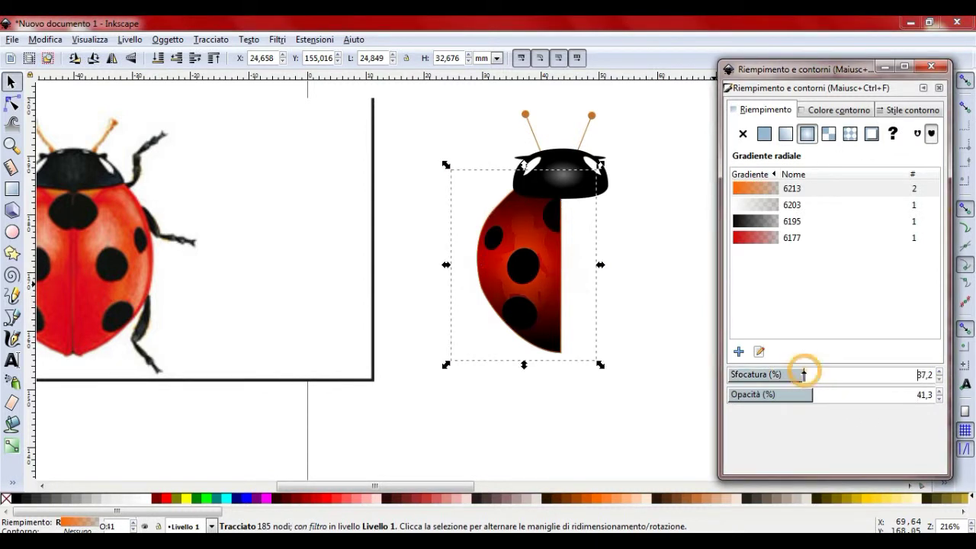
click(664, 243)
- Duplicate all parts of the half ladybug and flip the copy horizontally
scroll(673, 239, down, 3)
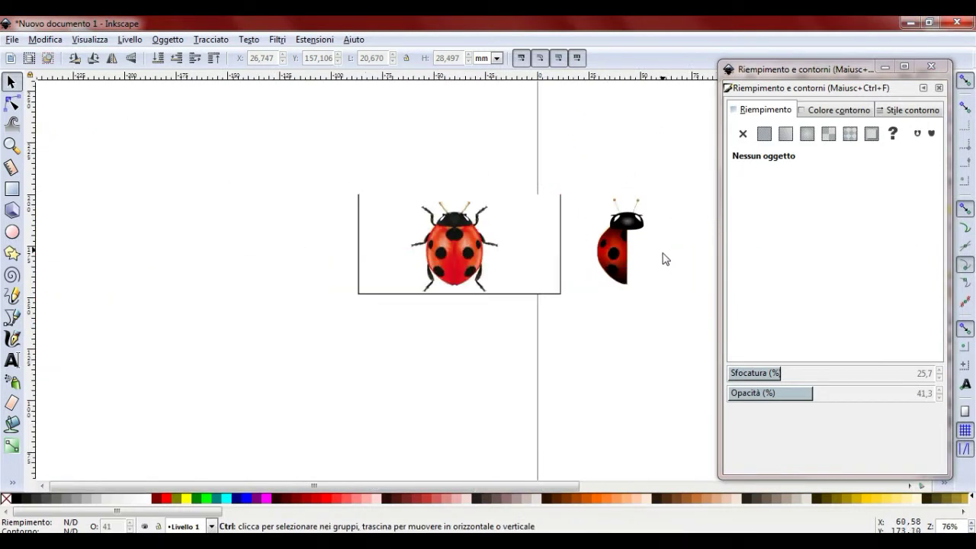
click(628, 246)
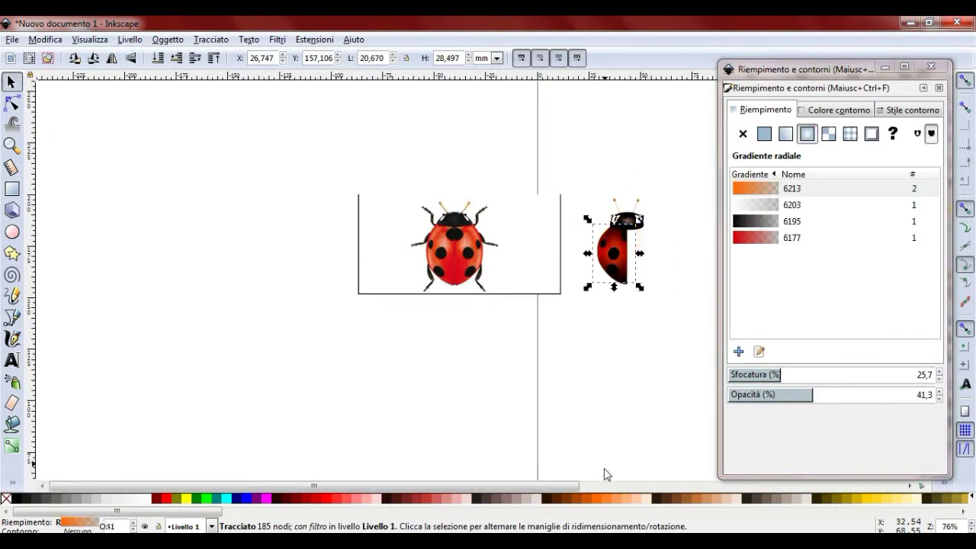
drag(559, 485, 627, 485)
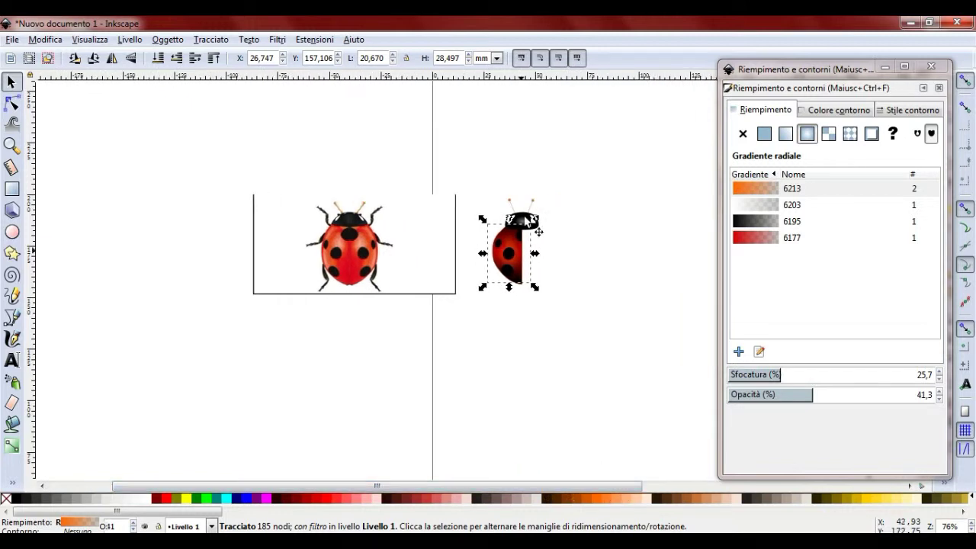
click(542, 116)
drag(469, 219, 557, 324)
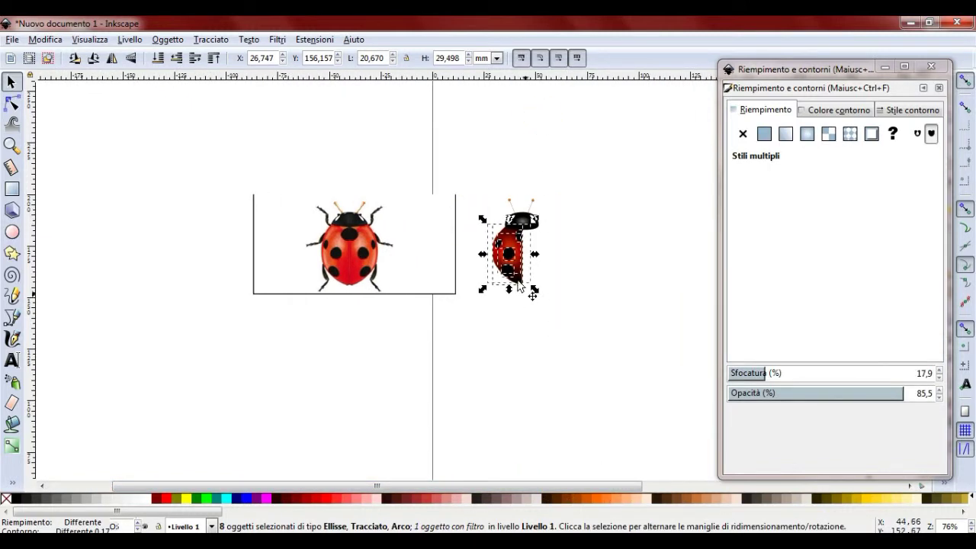
right_click(511, 263)
click(545, 349)
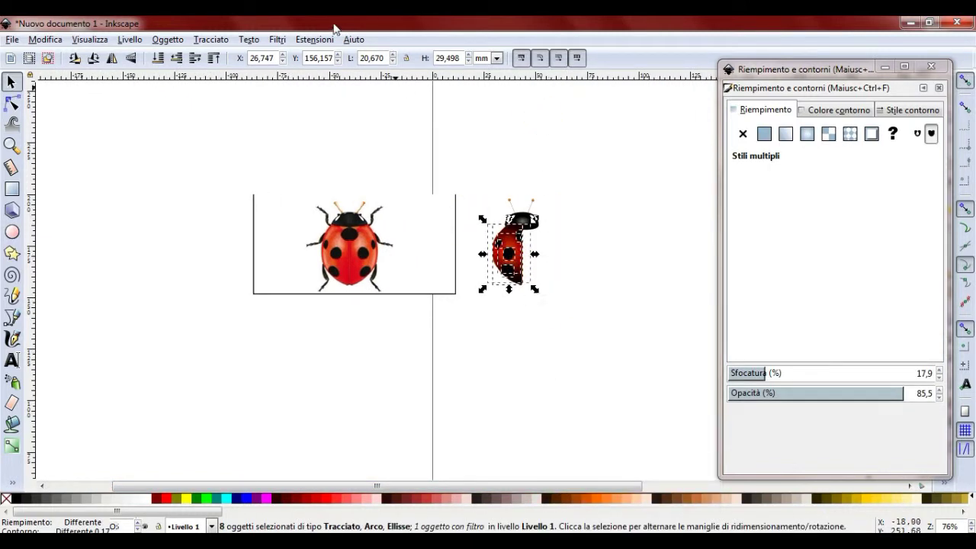
click(112, 59)
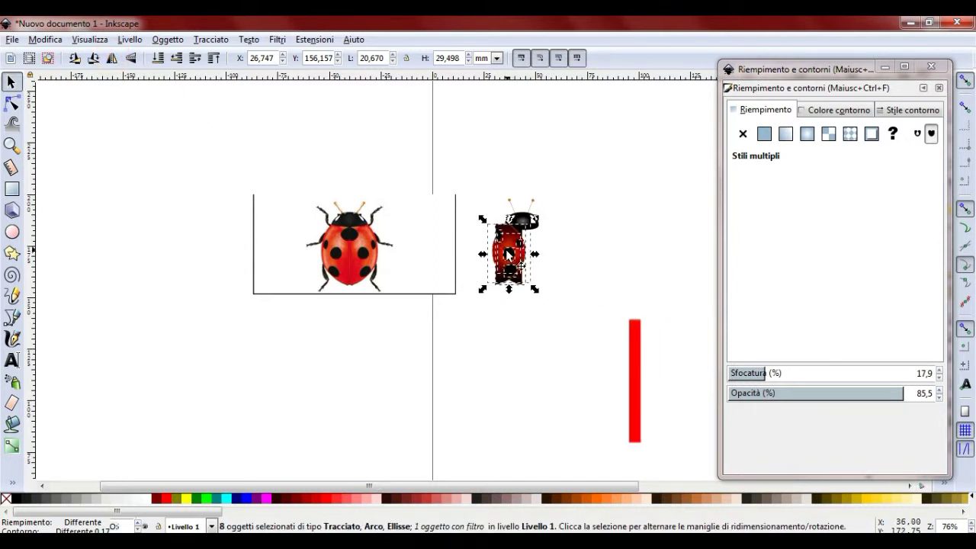
- Slide the mirrored half flush against the original to complete the ladybug
drag(526, 259, 543, 259)
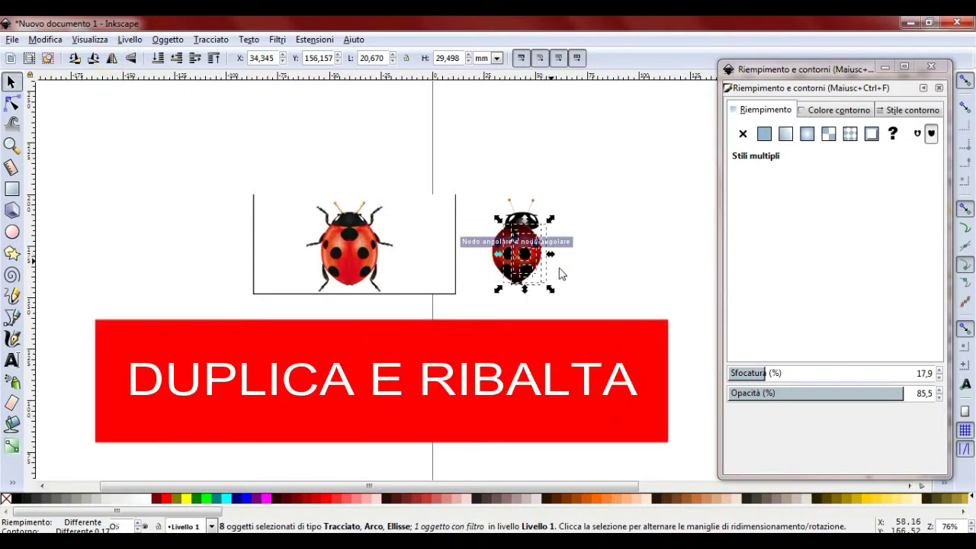
ctrl+scroll(549, 263, up, 2)
ctrl+scroll(556, 271, up, 1)
drag(462, 229, 494, 224)
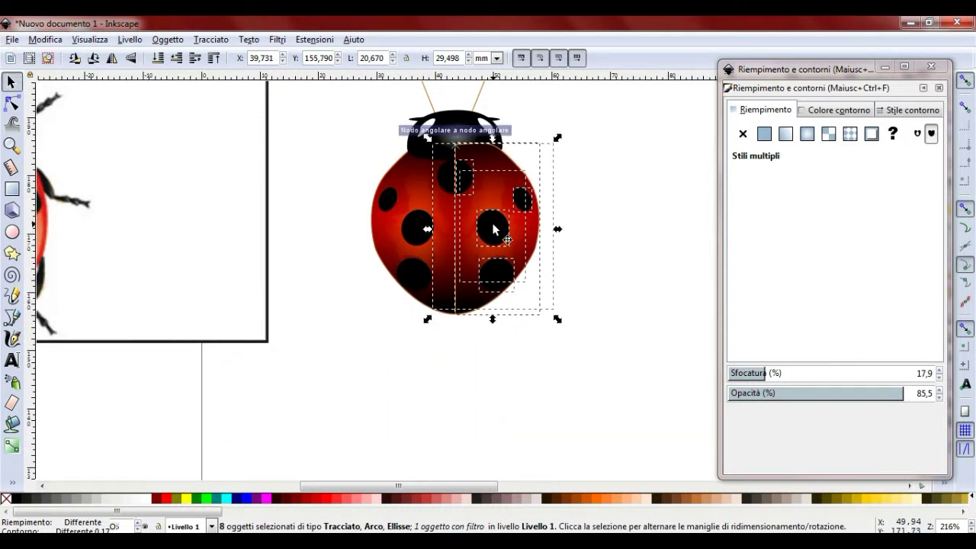
click(168, 40)
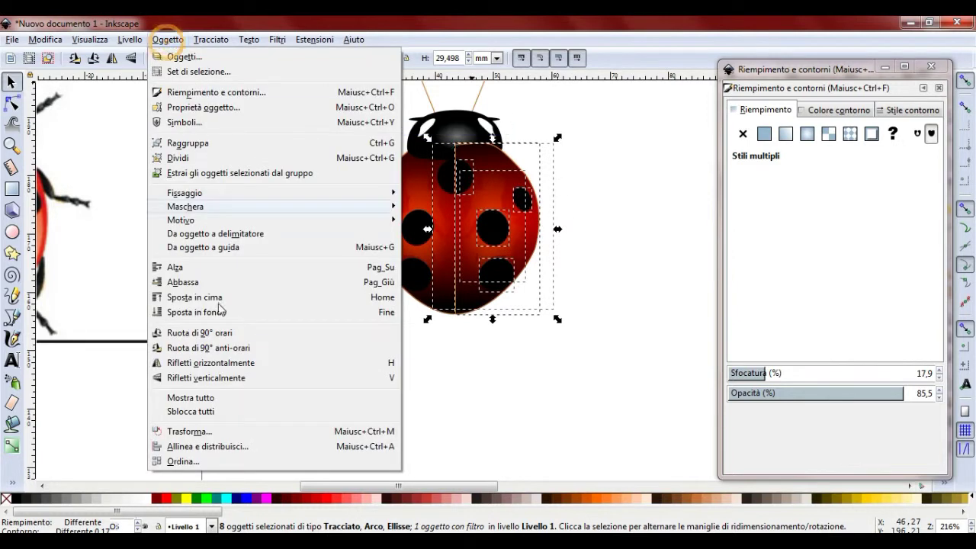
click(207, 313)
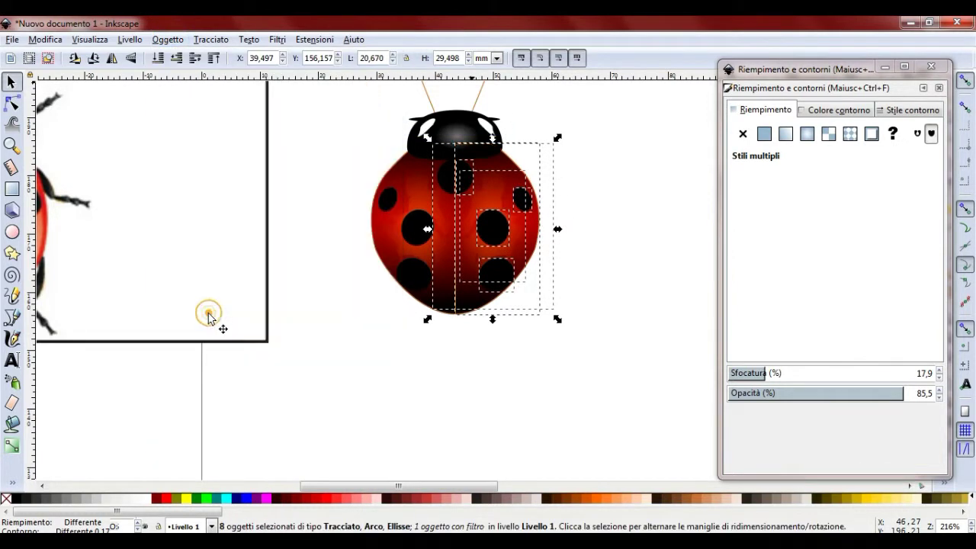
click(624, 200)
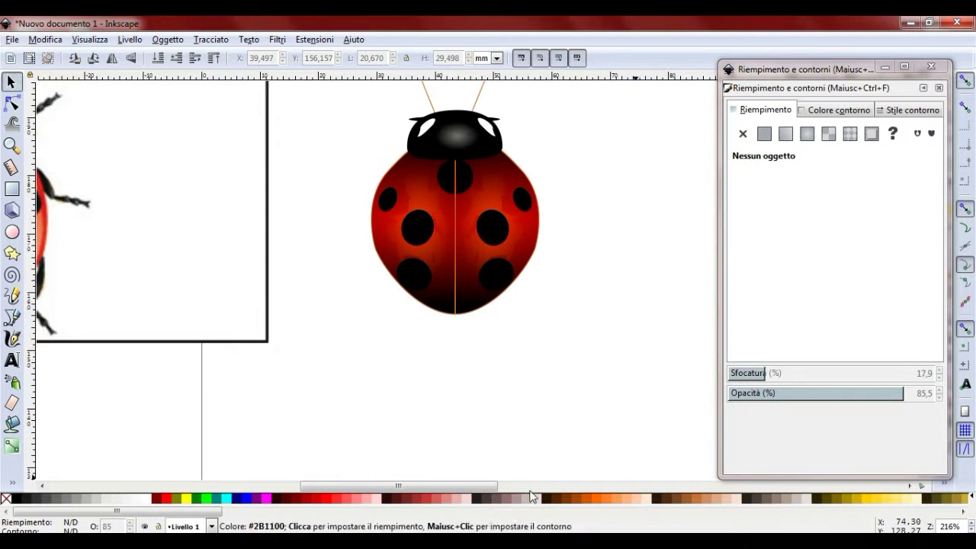
- Nudge the reference ladybug photo slightly and switch to the Bezier pen tool
drag(489, 486, 469, 488)
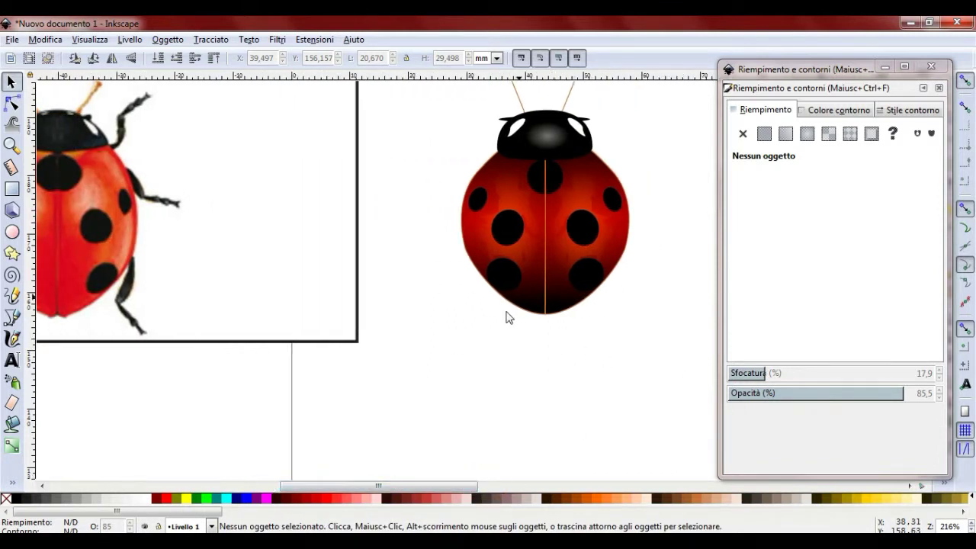
drag(122, 237, 142, 246)
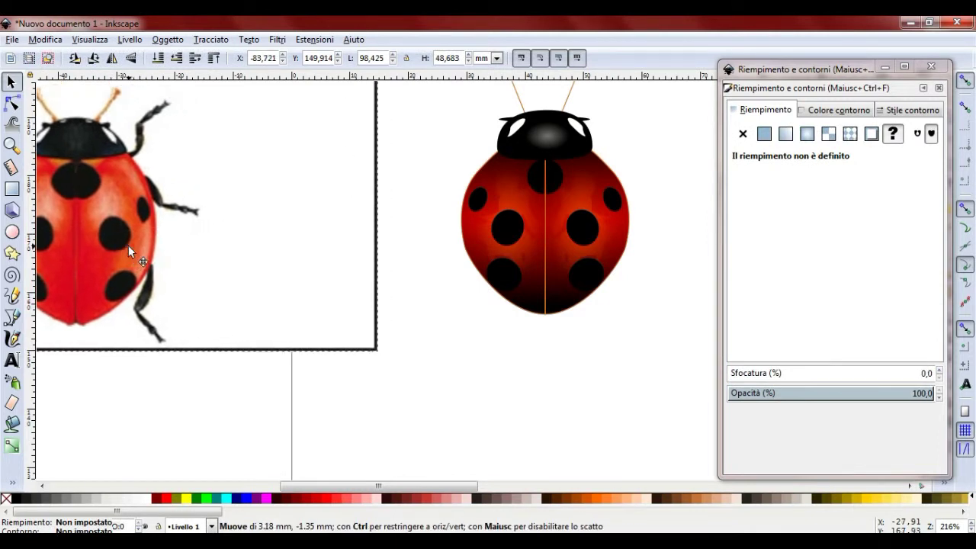
drag(438, 488, 457, 487)
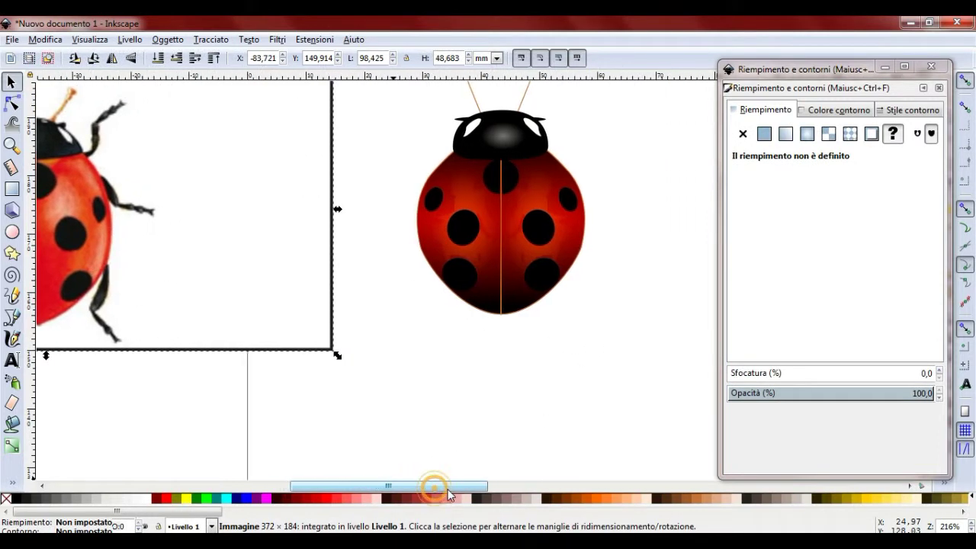
click(11, 319)
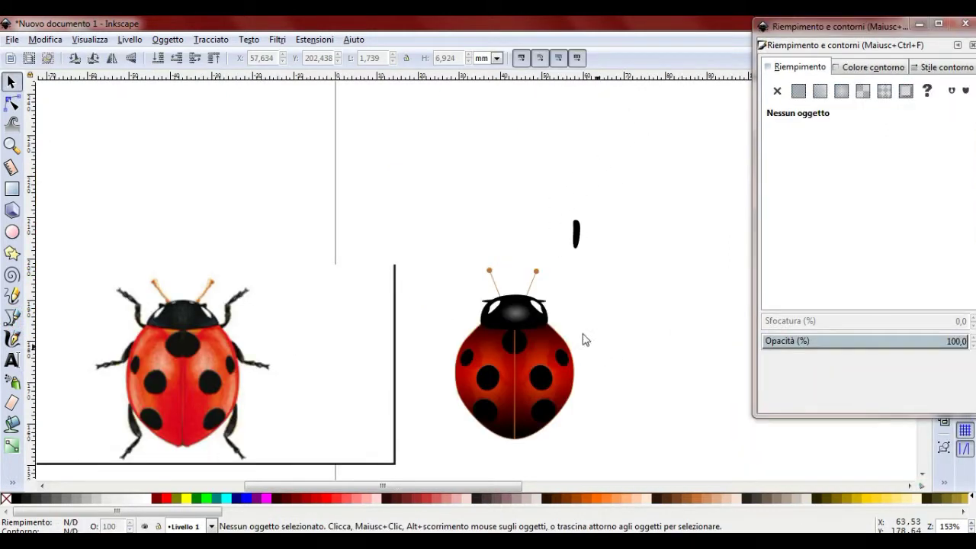
- Draw a small black ellipse beside the ladybug and convert it to a path
click(13, 233)
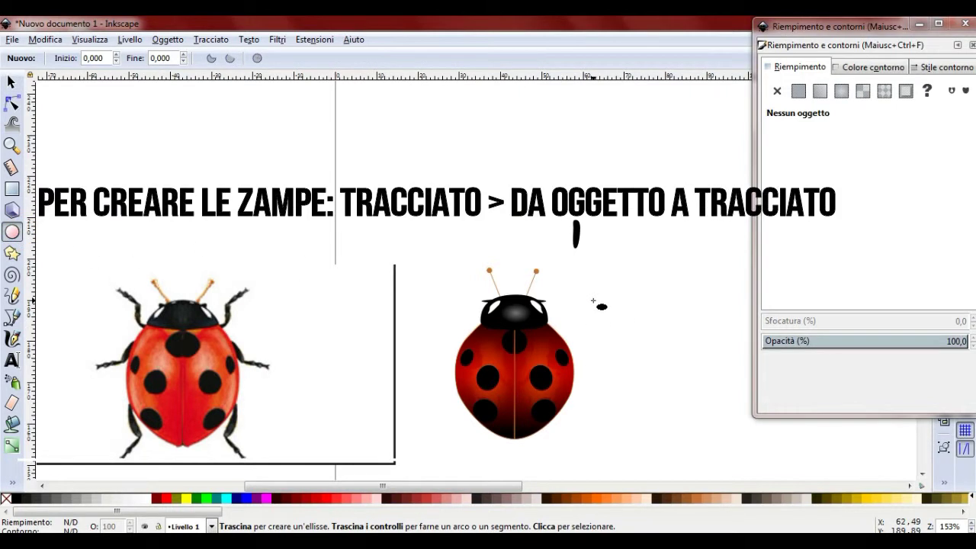
drag(593, 301, 616, 330)
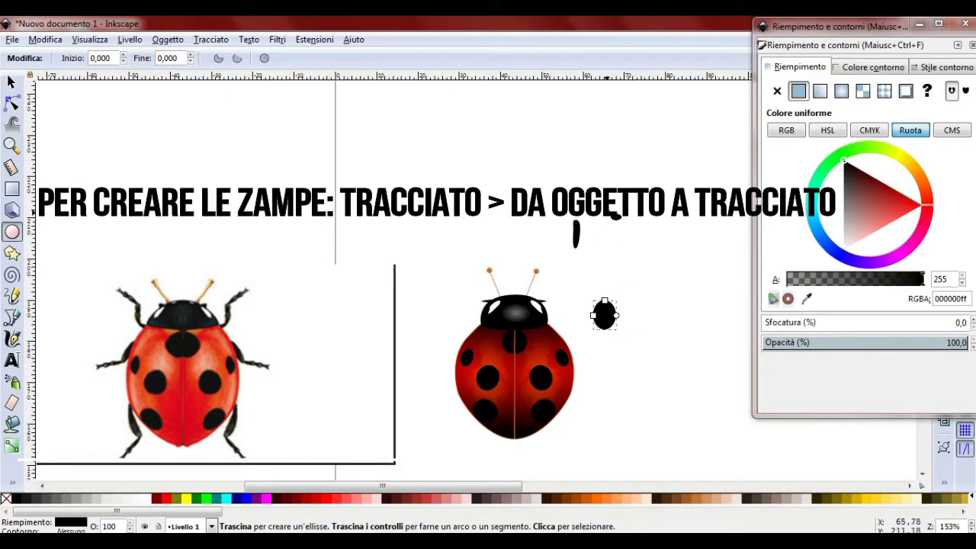
click(202, 39)
click(213, 53)
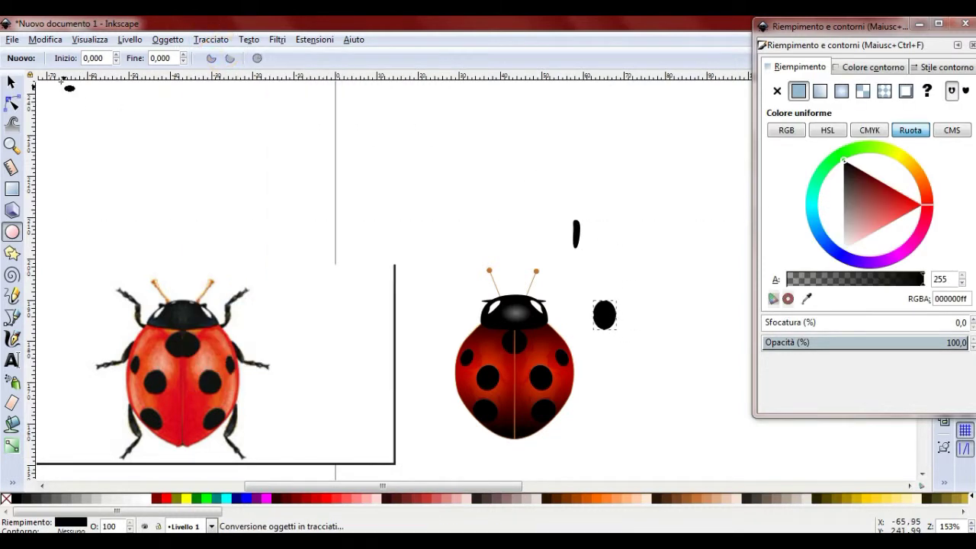
- Bend the ellipse's nodes into a curved leg shape and shrink it
click(12, 103)
click(603, 328)
drag(603, 327, 605, 315)
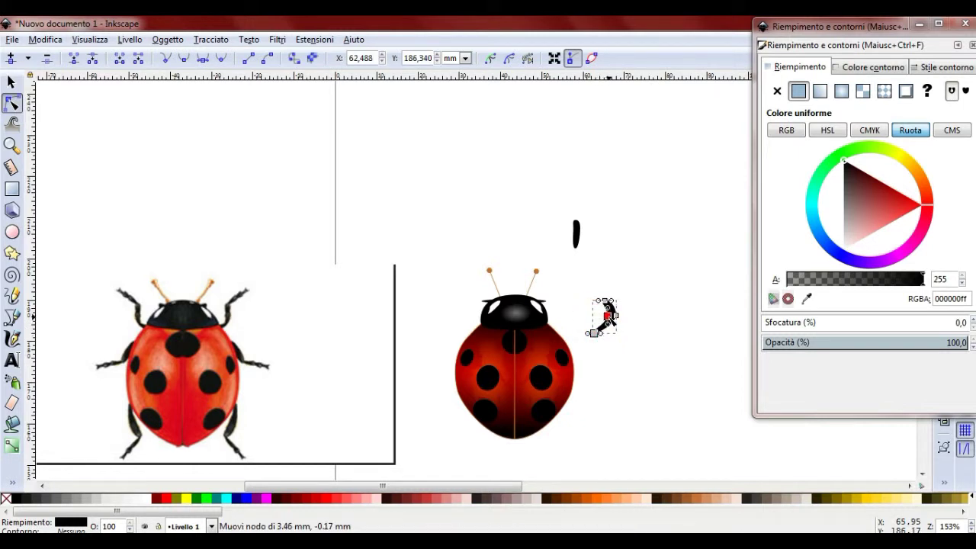
drag(609, 313, 585, 341)
click(12, 83)
click(659, 317)
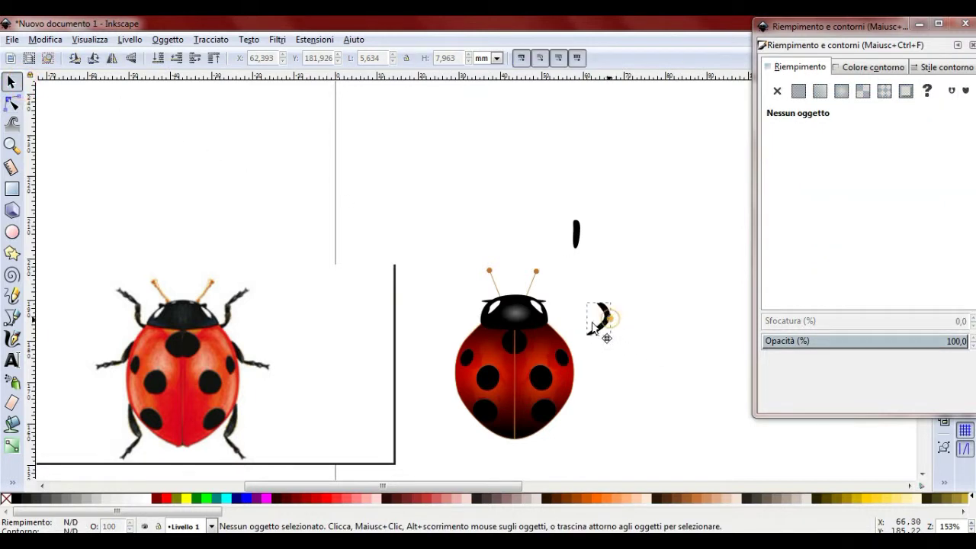
drag(584, 307, 582, 313)
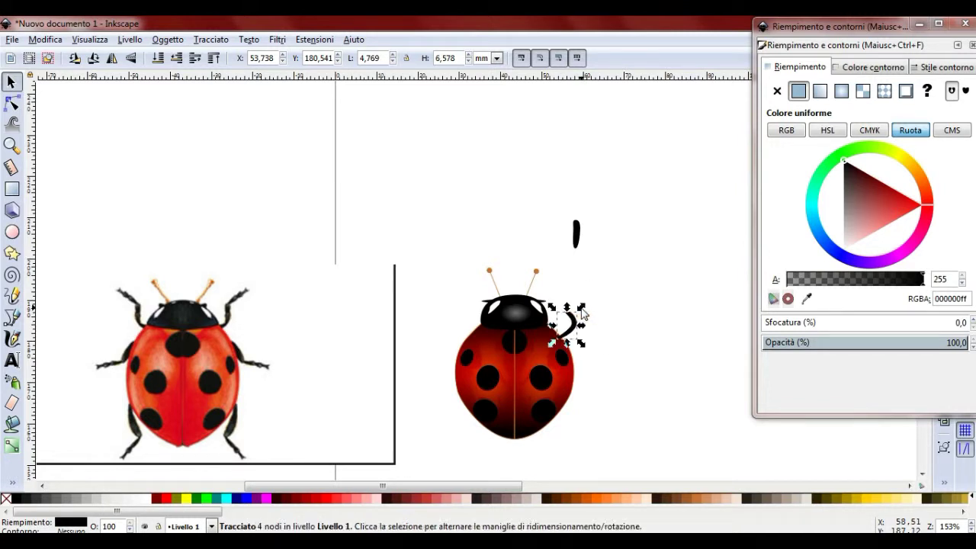
- Move, rotate and shrink the leg pieces against the ladybug's upper right side
click(577, 236)
mouse_move(592, 248)
mouse_down()
mouse_move(599, 303)
mouse_move(578, 312)
mouse_up()
click(592, 283)
click(625, 239)
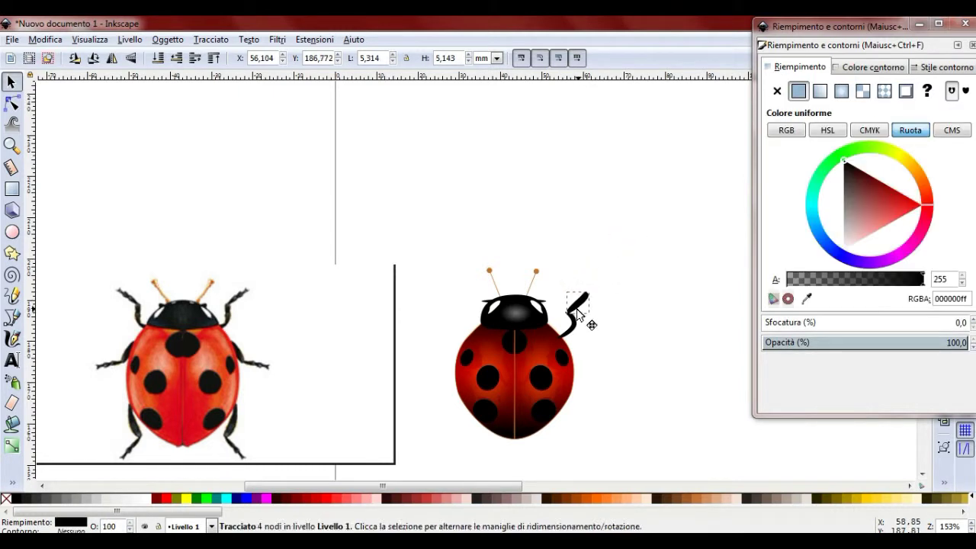
drag(588, 301, 588, 297)
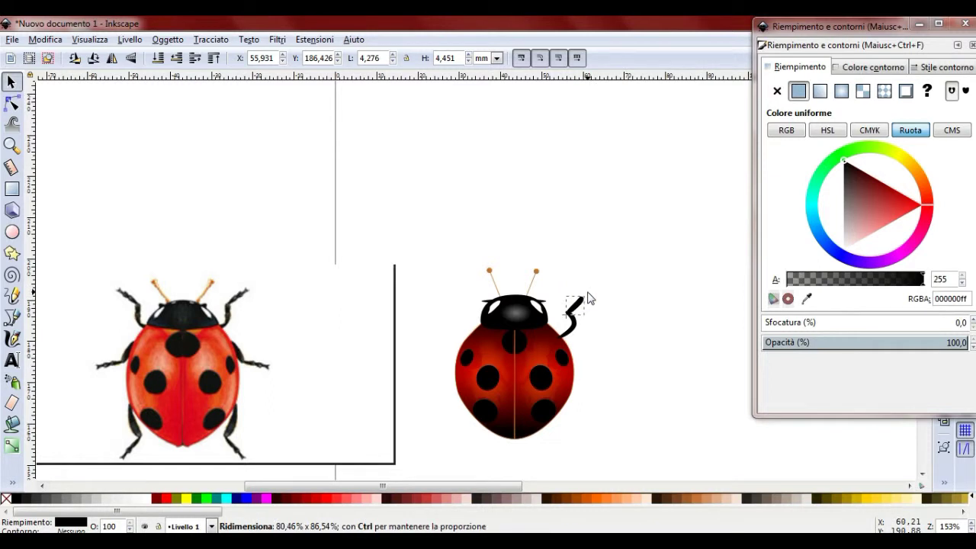
drag(593, 329, 576, 314)
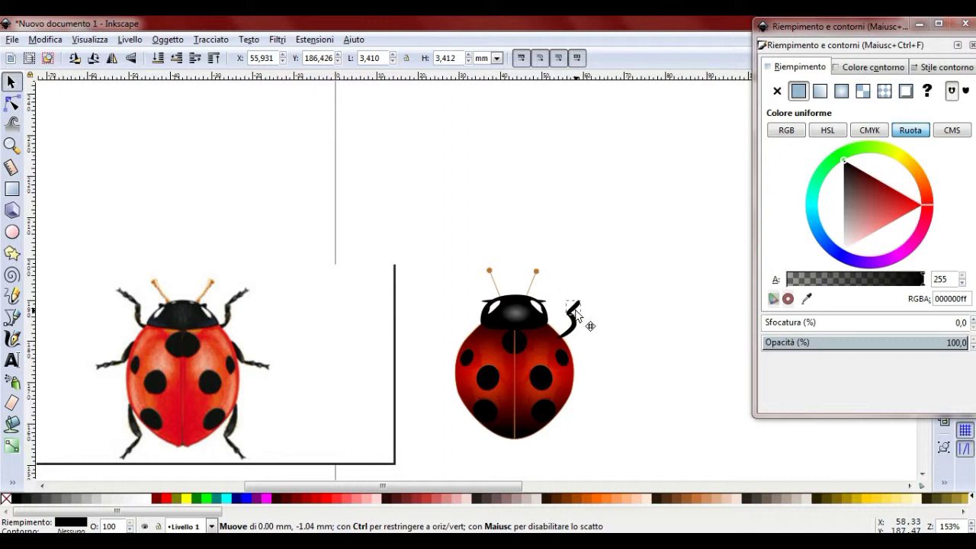
- Narrow the leg and scale it to about 80%, roughly 3.557 × 4.674 mm
click(626, 311)
click(582, 334)
drag(582, 333, 578, 311)
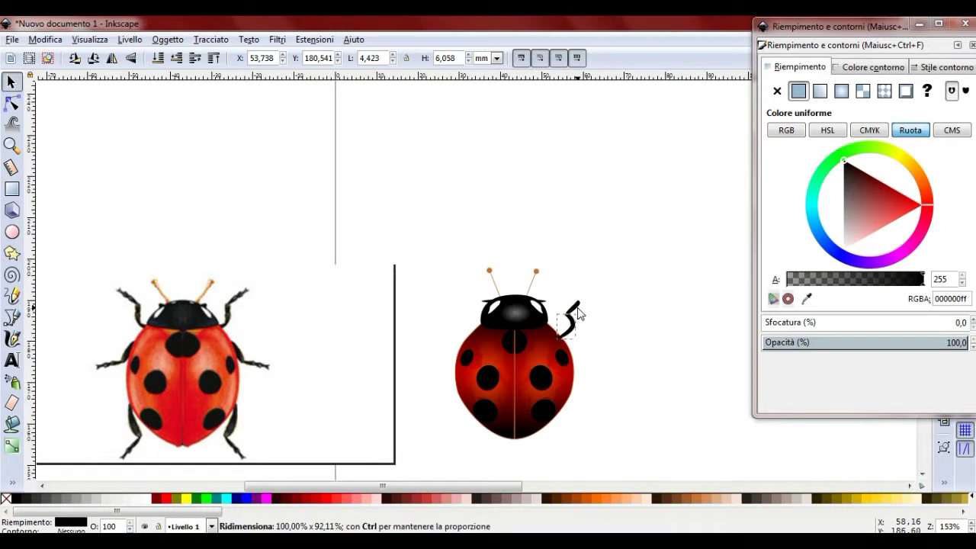
drag(587, 355, 577, 348)
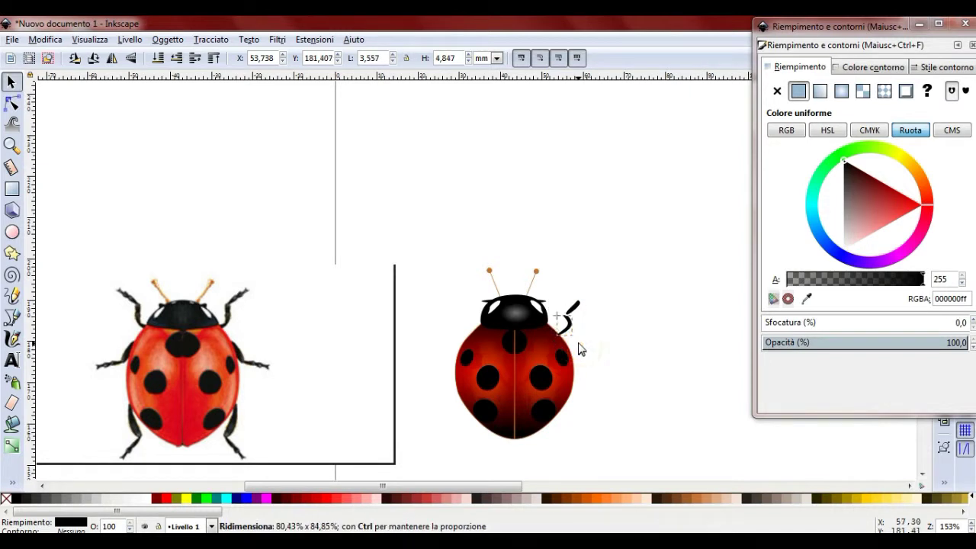
click(624, 330)
ctrl+scroll(623, 331, up, 1)
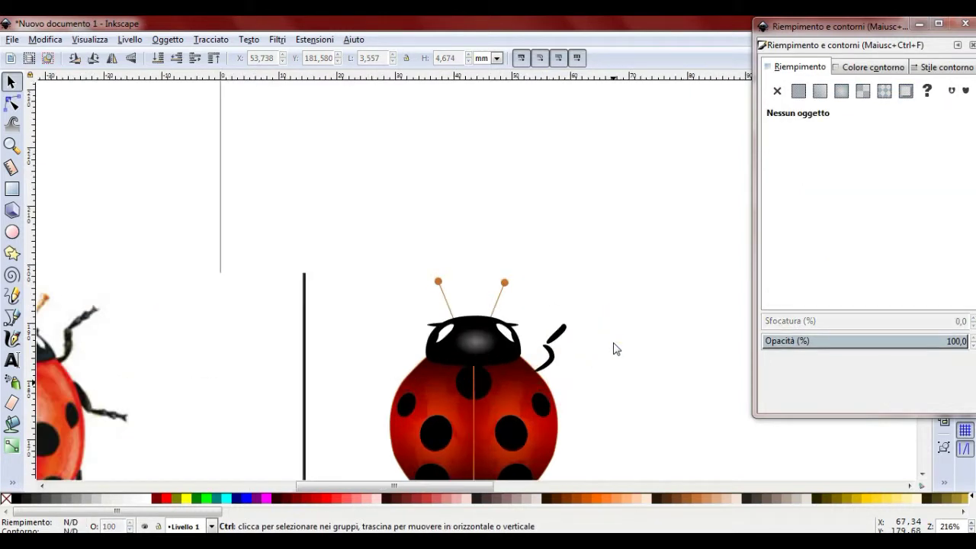
- Stretch the upper right leg longer and rotate it about -20°
click(557, 336)
alt+click(557, 339)
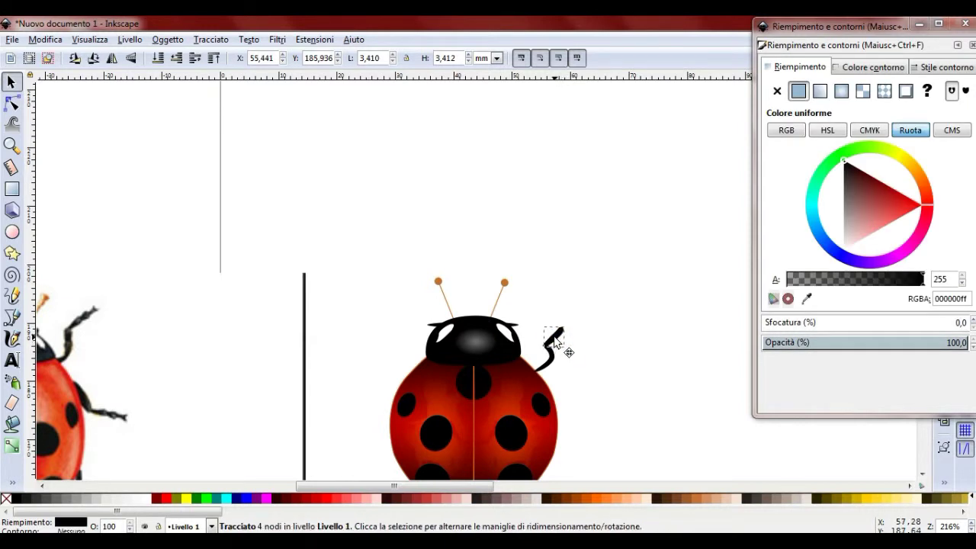
mouse_move(556, 340)
mouse_down()
mouse_move(517, 385)
mouse_move(557, 369)
mouse_up()
click(549, 365)
mouse_move(558, 335)
mouse_down()
mouse_move(564, 355)
mouse_move(551, 369)
mouse_up()
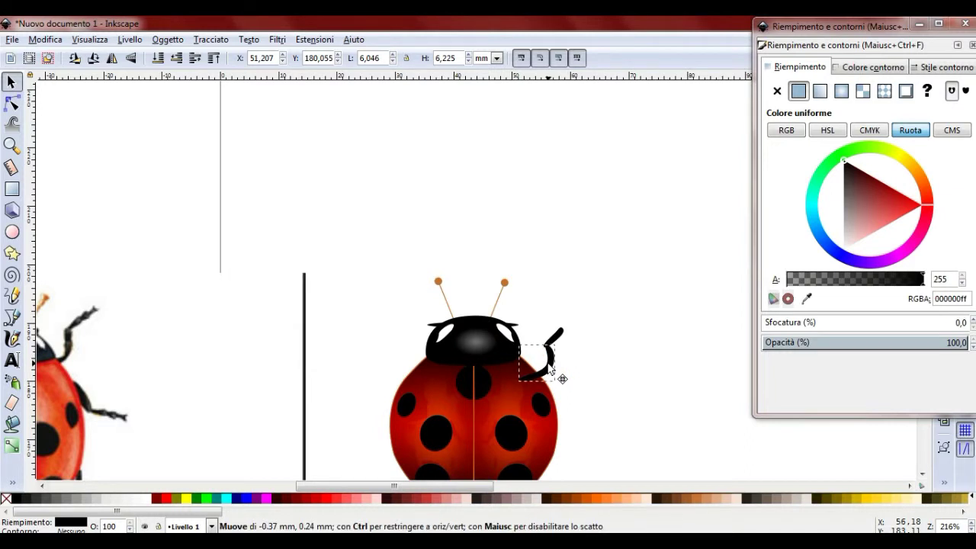
click(616, 355)
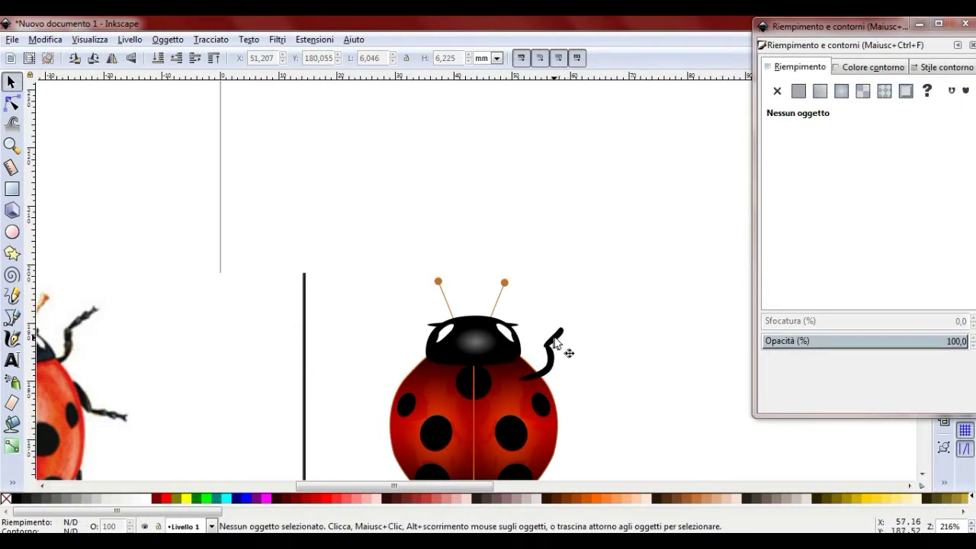
- Shrink the leg tip piece to about 2.676 × 2.922 mm and adjust its node
click(554, 343)
drag(565, 328, 563, 333)
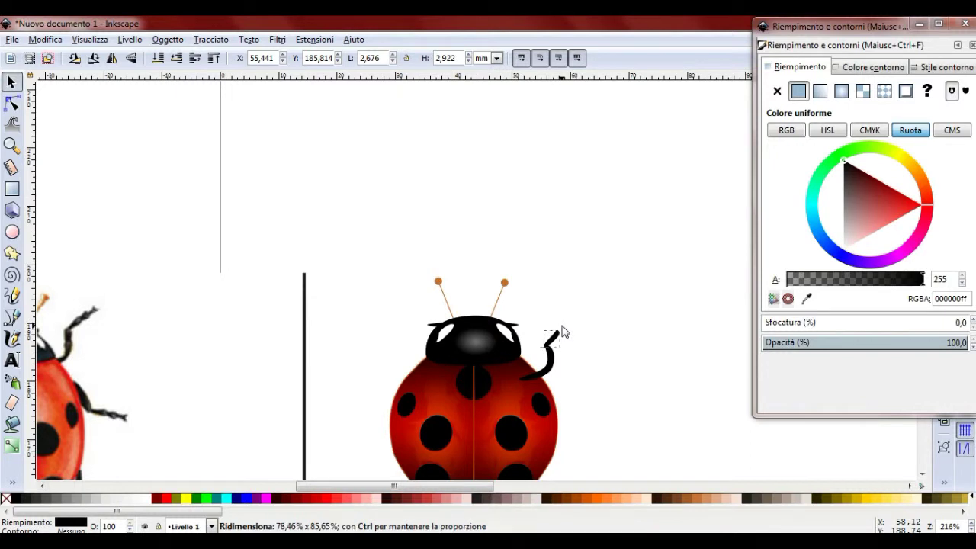
scroll(573, 358, up, 2)
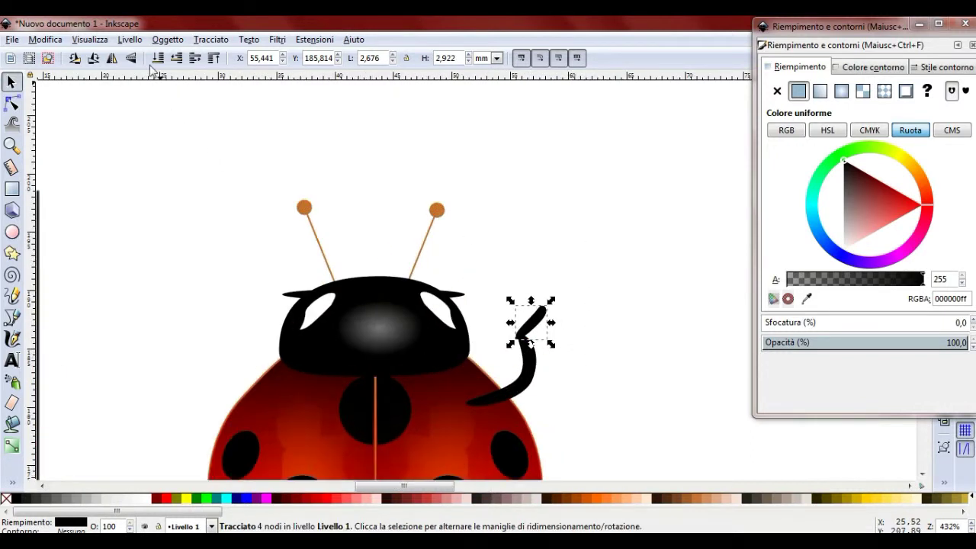
click(13, 103)
drag(538, 308, 543, 312)
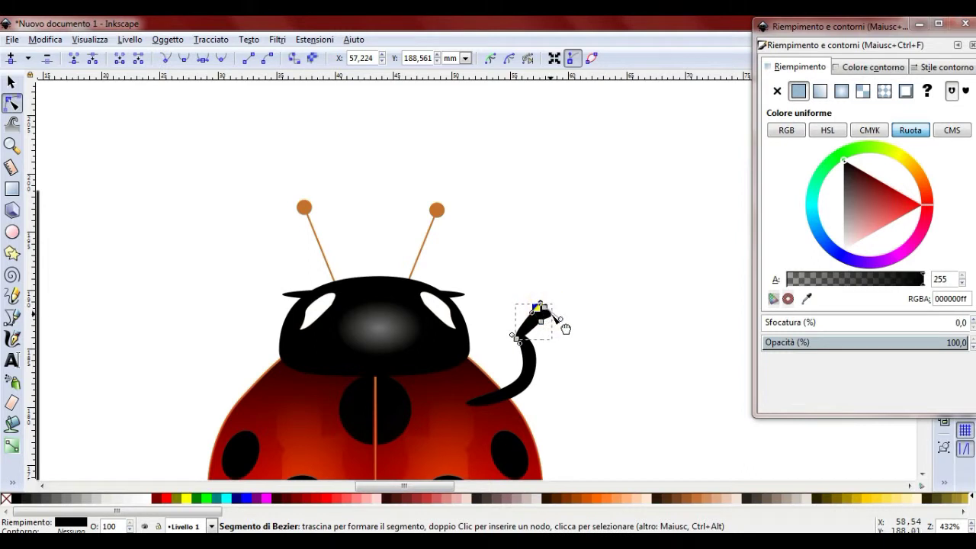
click(600, 261)
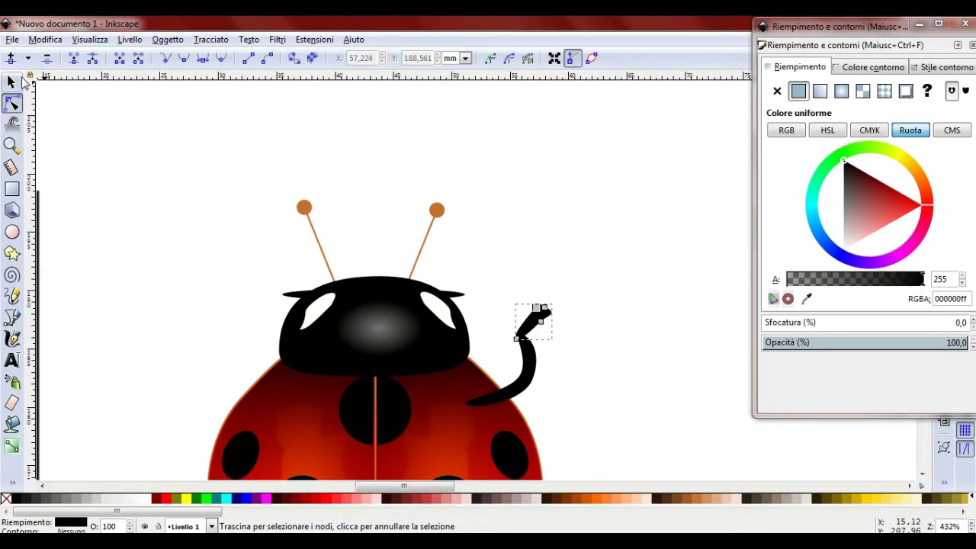
click(12, 81)
- Duplicate the leg-tip piece and move the copy up and to the right
right_click(531, 336)
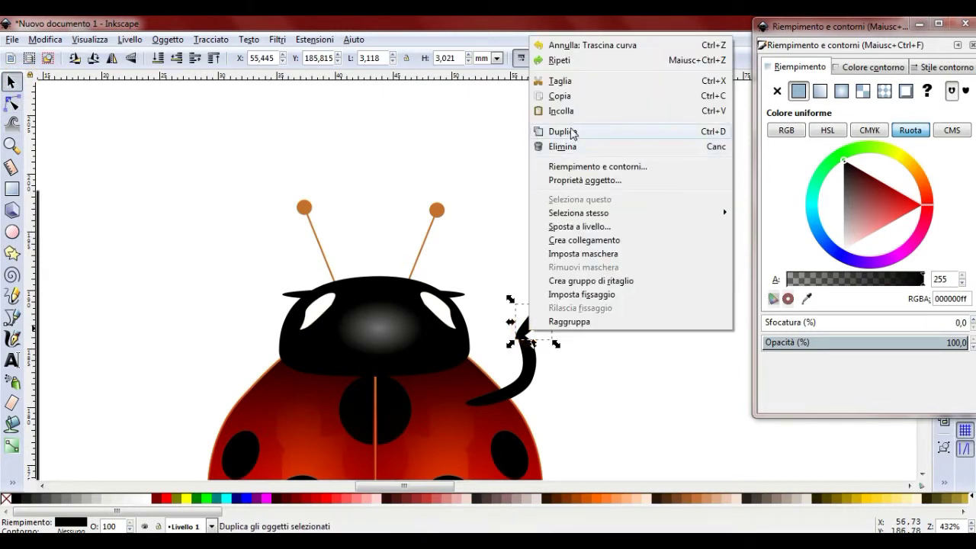
click(572, 132)
drag(532, 330, 567, 289)
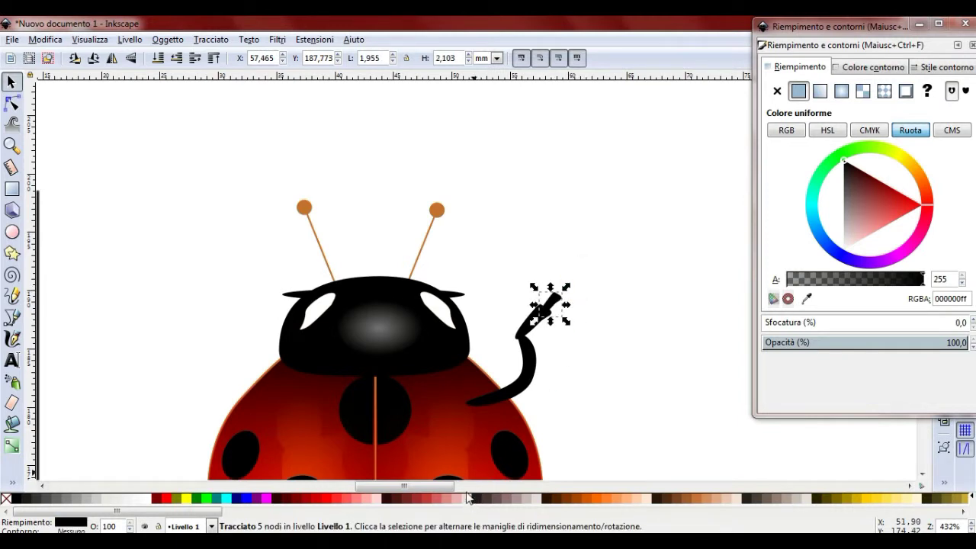
mouse_move(443, 489)
mouse_down()
mouse_move(422, 488)
mouse_move(413, 499)
mouse_move(454, 500)
mouse_up()
ctrl+scroll(431, 432, down, 1)
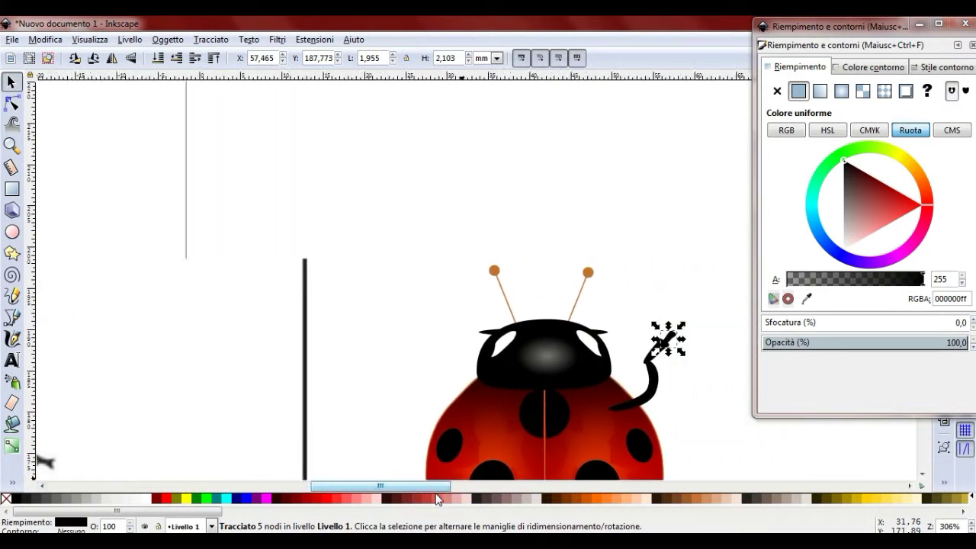
- Duplicate the small leg-tip piece again and offset it slightly up and right
right_click(535, 350)
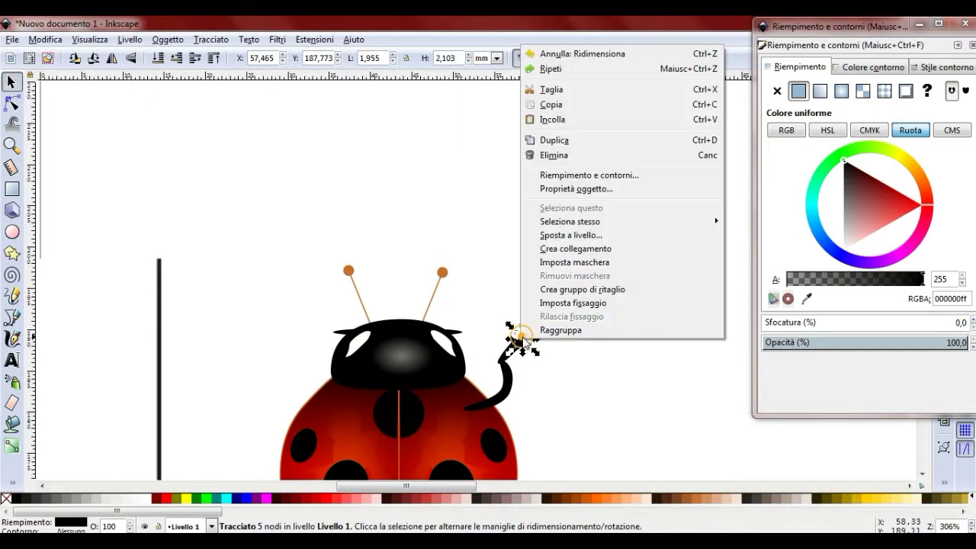
click(559, 138)
drag(534, 336, 560, 343)
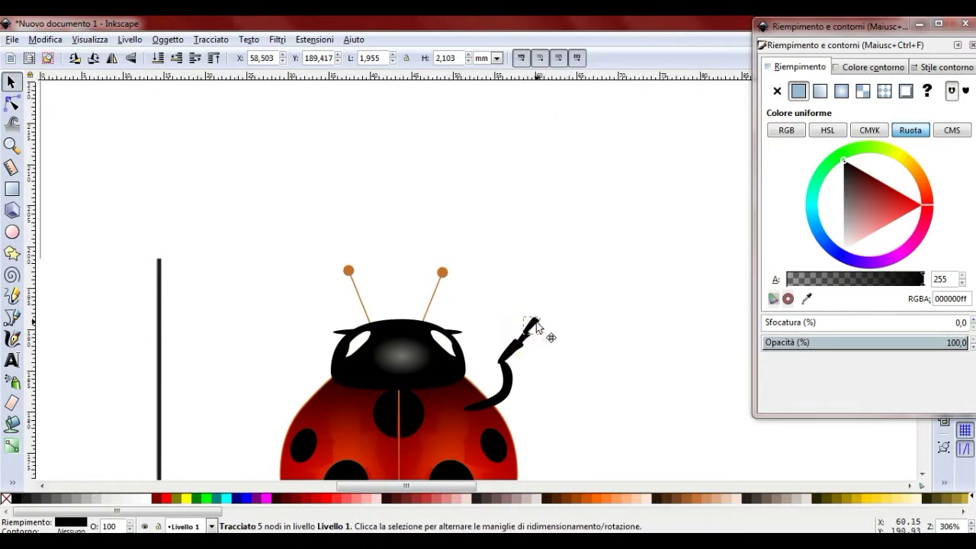
ctrl+scroll(559, 344, up, 2)
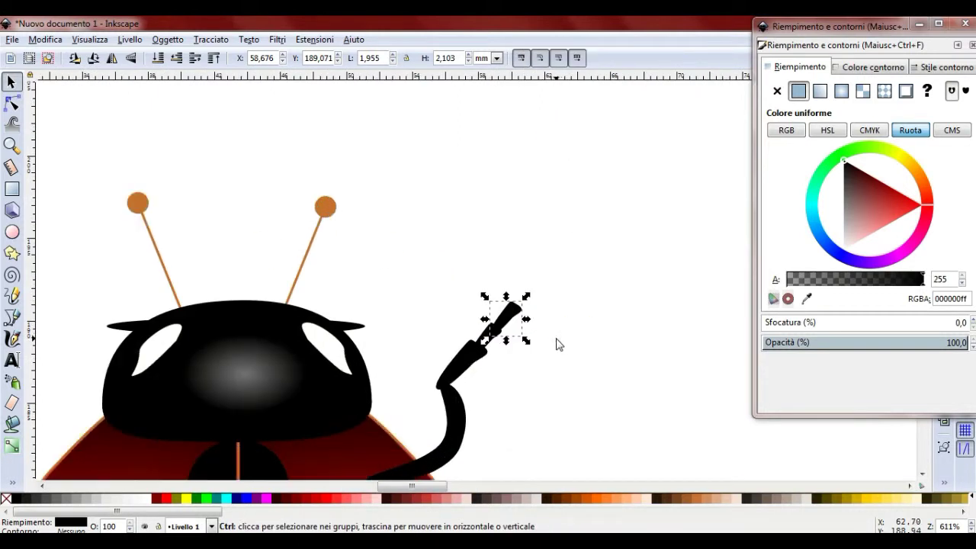
- Drag the leg-tip nodes to start shaping the foot
ctrl+scroll(555, 342, up, 1)
click(13, 107)
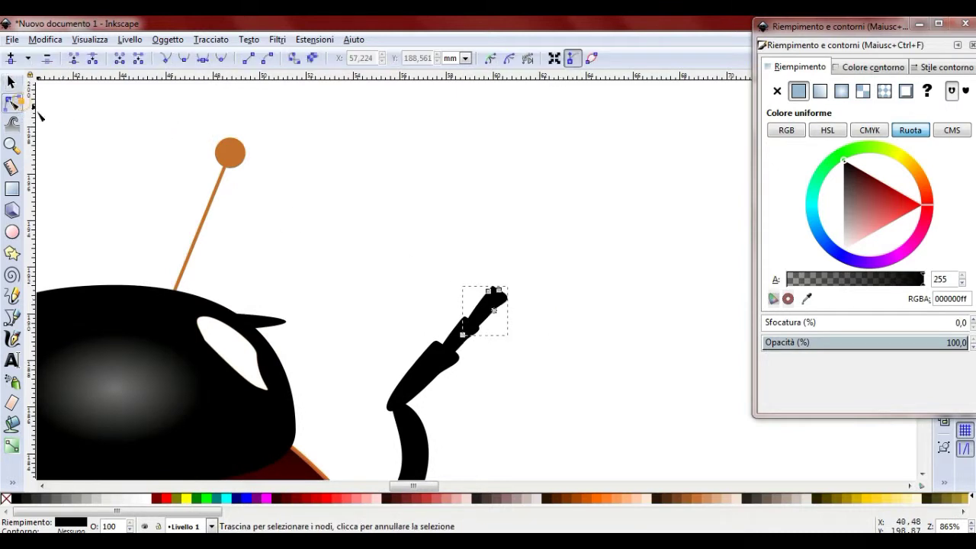
drag(497, 296, 515, 314)
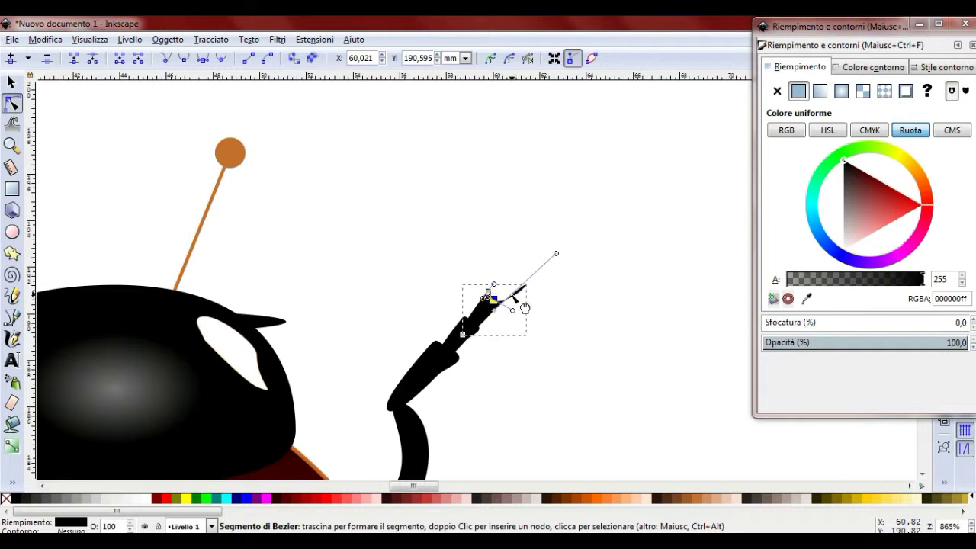
click(483, 292)
click(526, 258)
click(591, 322)
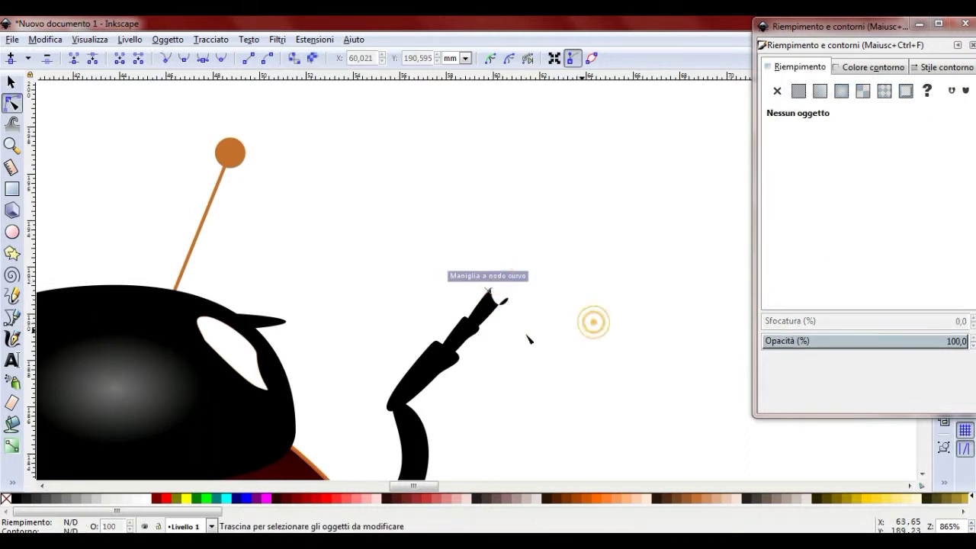
click(490, 294)
drag(492, 299, 495, 341)
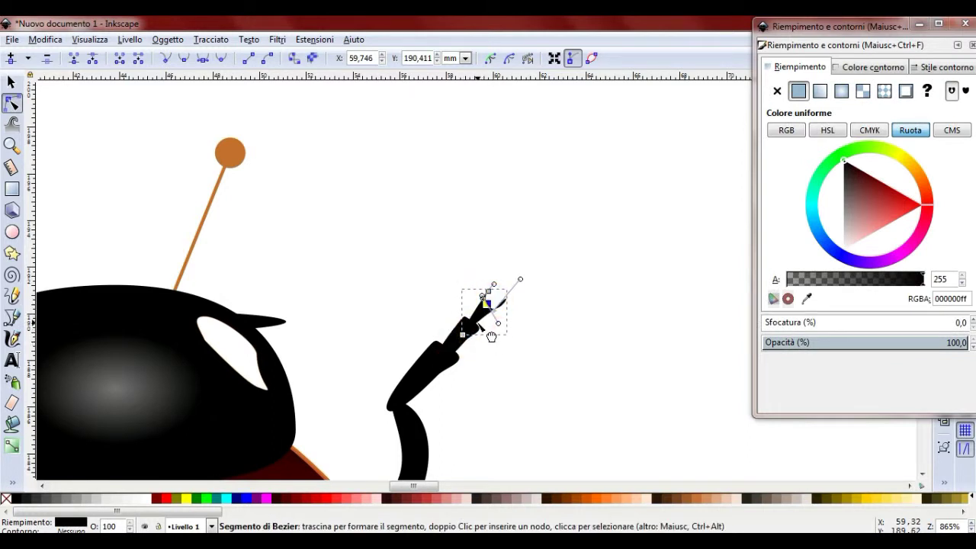
- Reshape the lower nodes and sharpen the top node into a pointed, forked claw
click(447, 349)
click(426, 382)
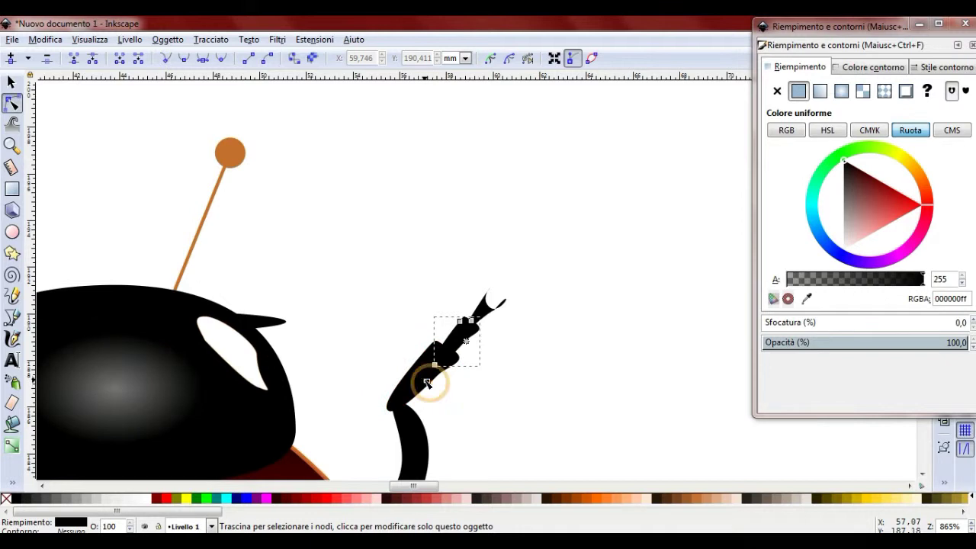
click(428, 386)
drag(438, 371, 436, 374)
click(410, 364)
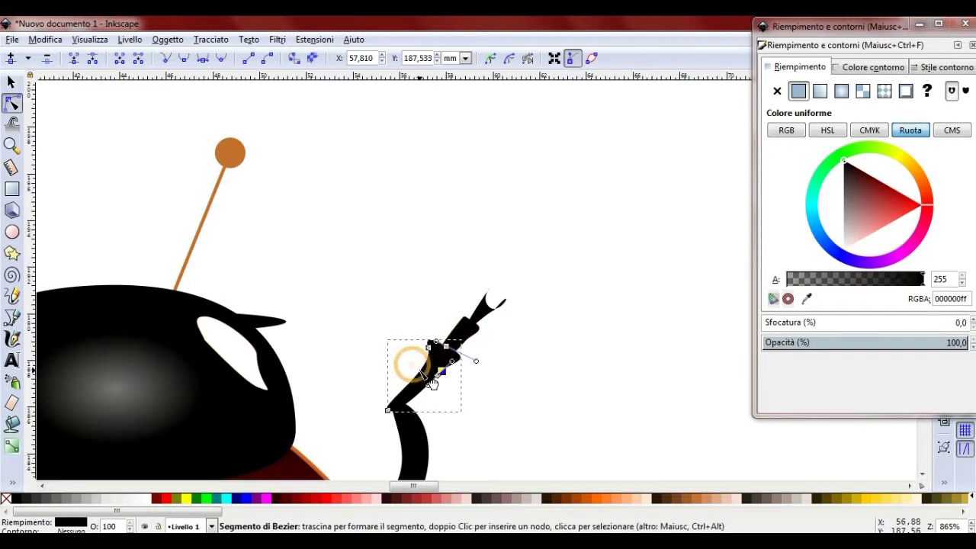
click(509, 349)
click(488, 305)
drag(488, 288, 495, 280)
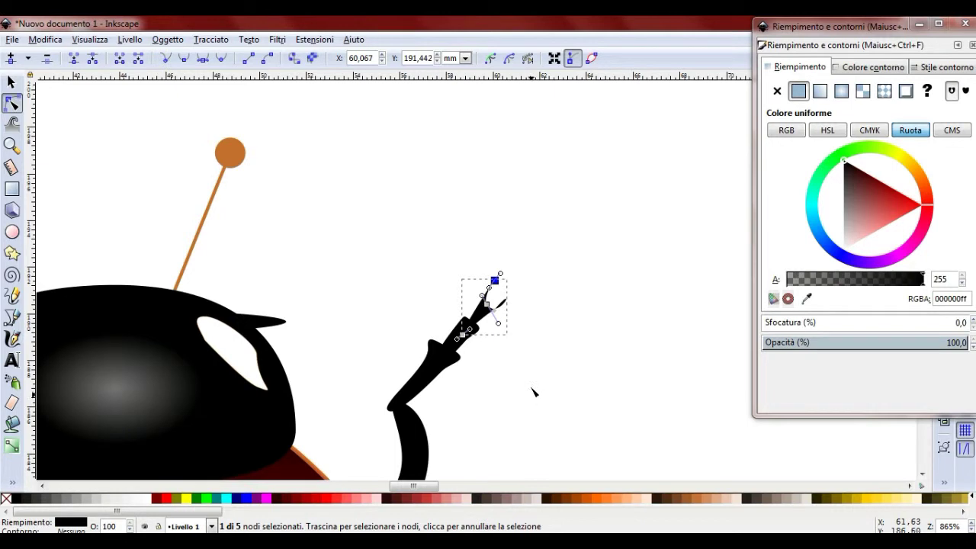
scroll(533, 391, down, 2)
scroll(561, 421, down, 2)
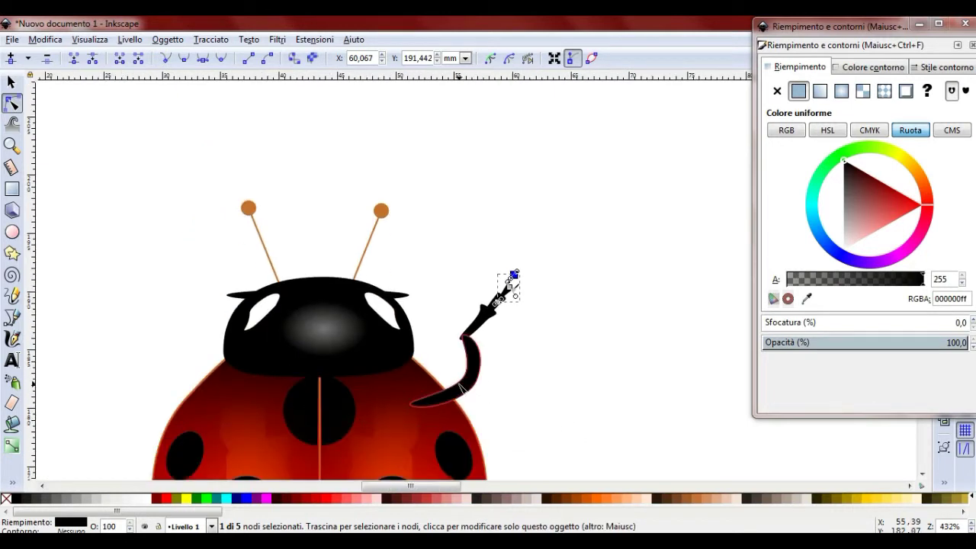
scroll(492, 451, down, 1)
mouse_move(456, 486)
mouse_down()
mouse_move(418, 487)
mouse_move(440, 486)
mouse_up()
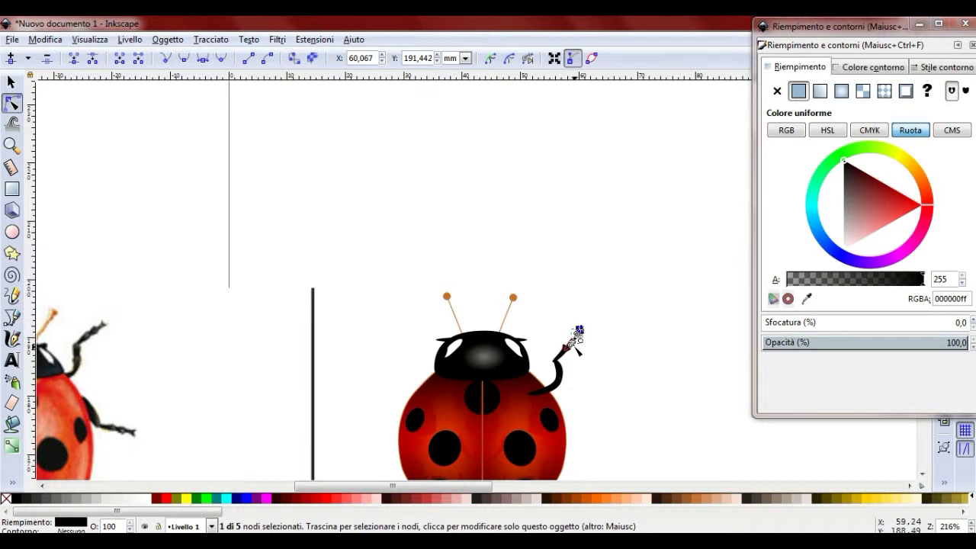
- Make the lower curved leg piece shorter and narrower with its scale handles
scroll(555, 388, up, 2)
scroll(555, 388, up, 1)
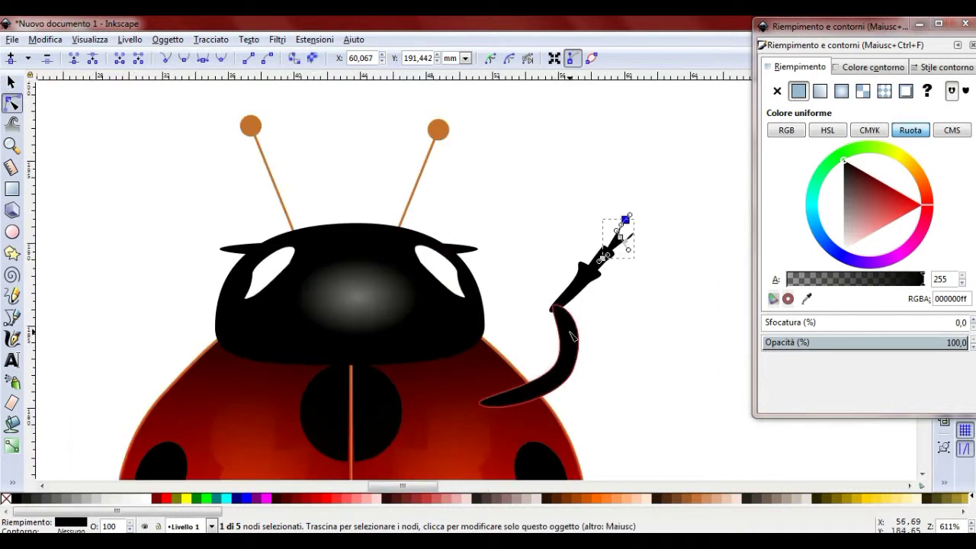
click(11, 82)
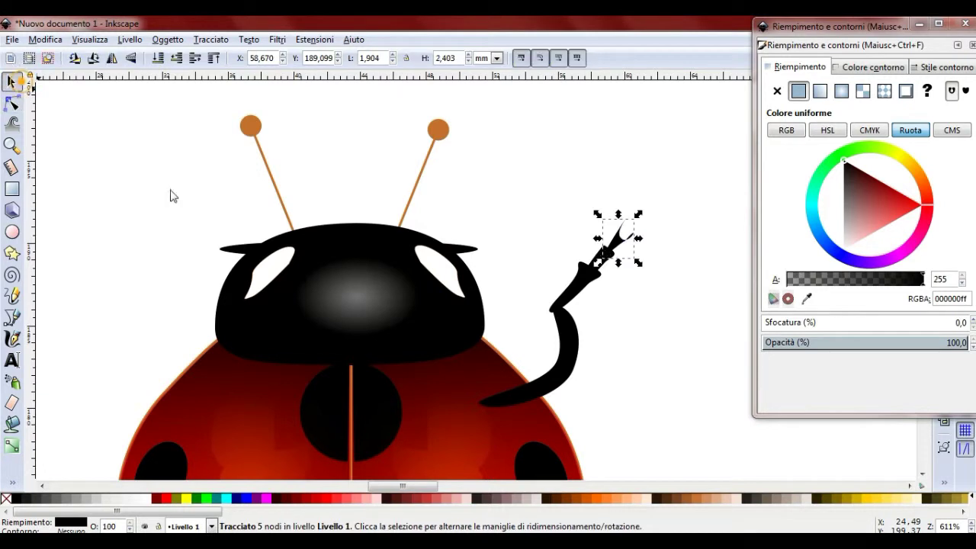
click(570, 331)
drag(529, 301, 529, 324)
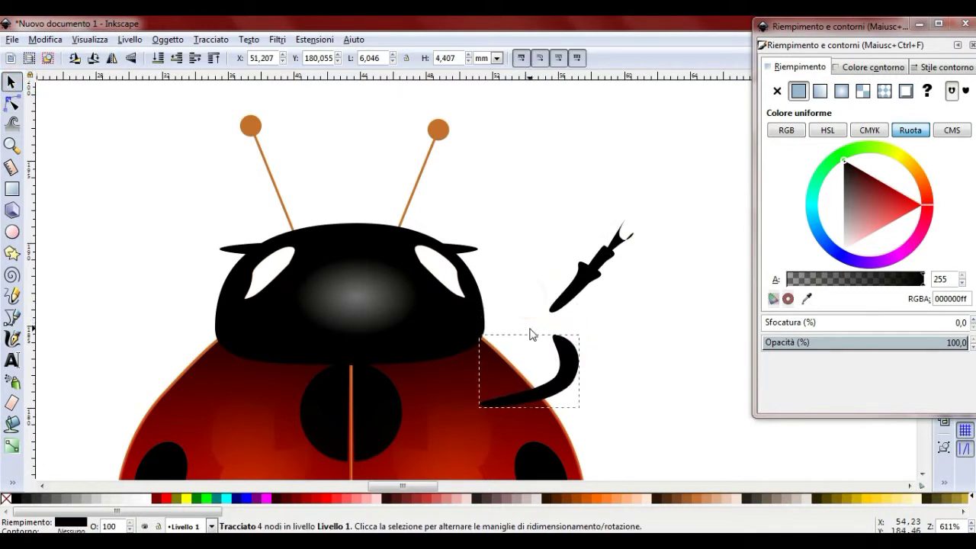
drag(583, 369, 573, 369)
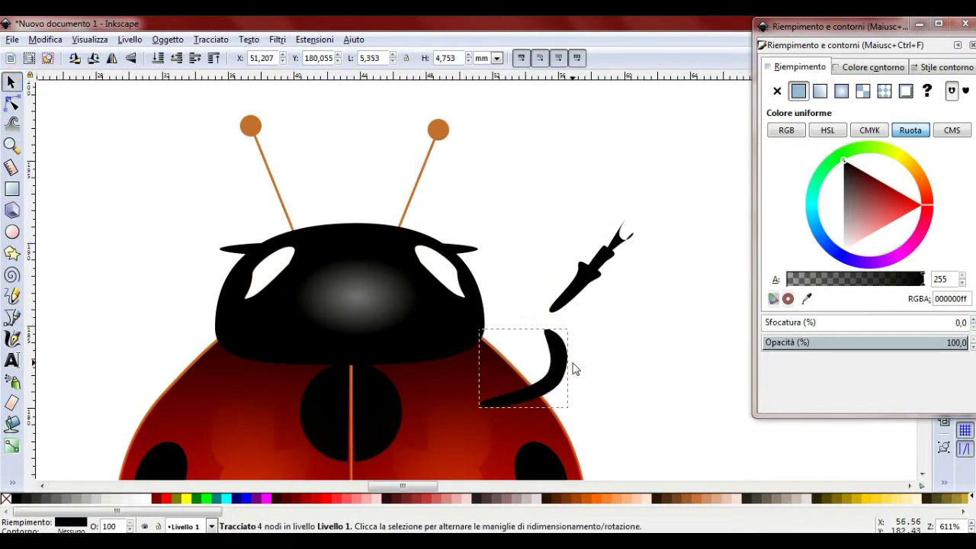
- Move the lower leg's nodes to taper its upper end into an angled joint
click(12, 103)
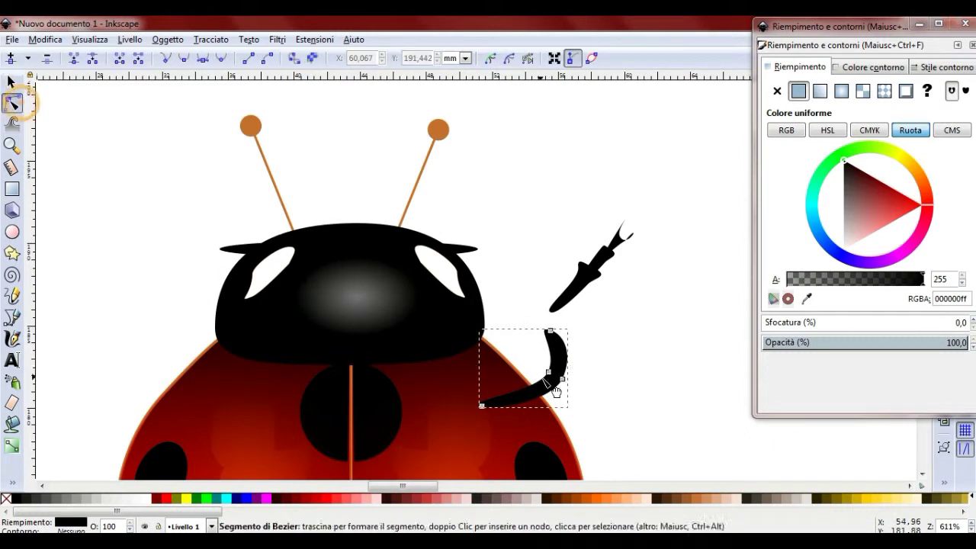
drag(549, 368, 539, 366)
mouse_move(550, 332)
mouse_down()
mouse_move(539, 361)
mouse_move(560, 322)
mouse_move(574, 344)
mouse_move(559, 335)
mouse_up()
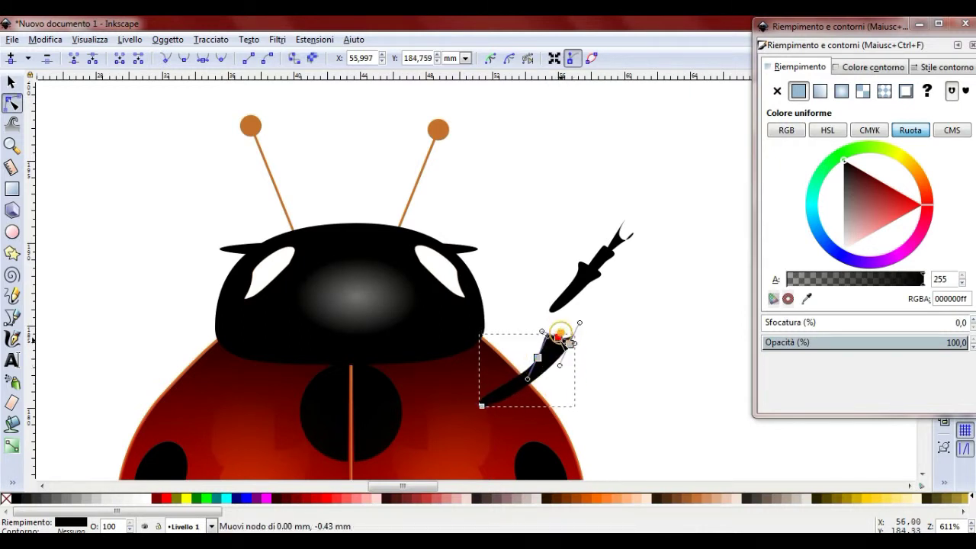
click(12, 82)
click(582, 292)
- Duplicate the upper leg piece and arrange the pieces into a leg running up and right
right_click(578, 271)
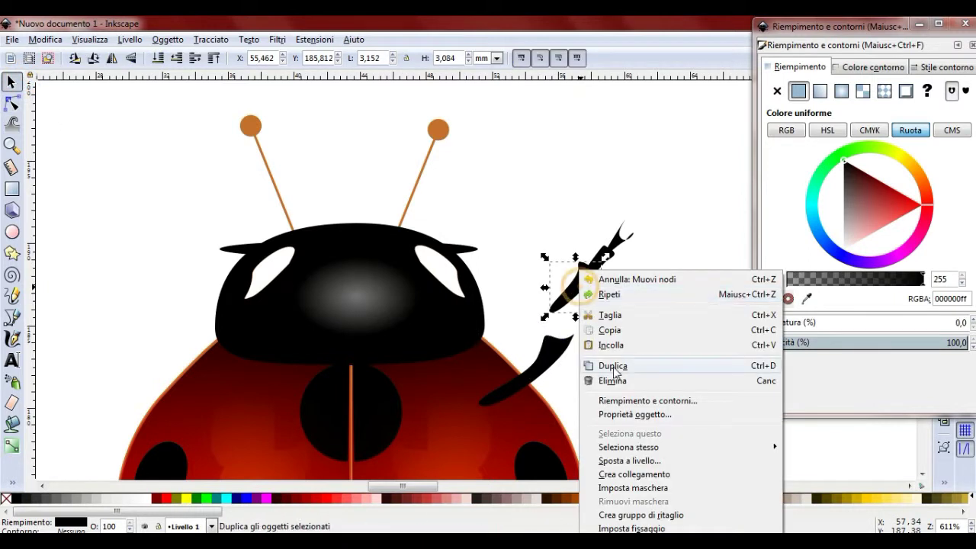
click(614, 367)
mouse_move(571, 293)
mouse_down()
mouse_move(566, 337)
mouse_move(638, 326)
mouse_up()
drag(537, 370, 538, 379)
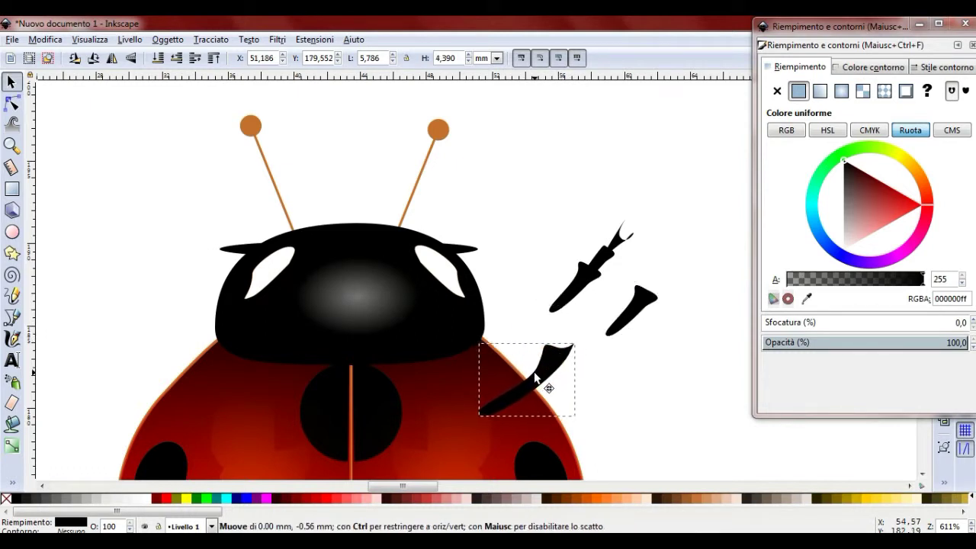
drag(648, 199, 522, 349)
mouse_move(562, 312)
mouse_down()
mouse_move(643, 229)
mouse_move(632, 252)
mouse_up()
drag(633, 311, 561, 354)
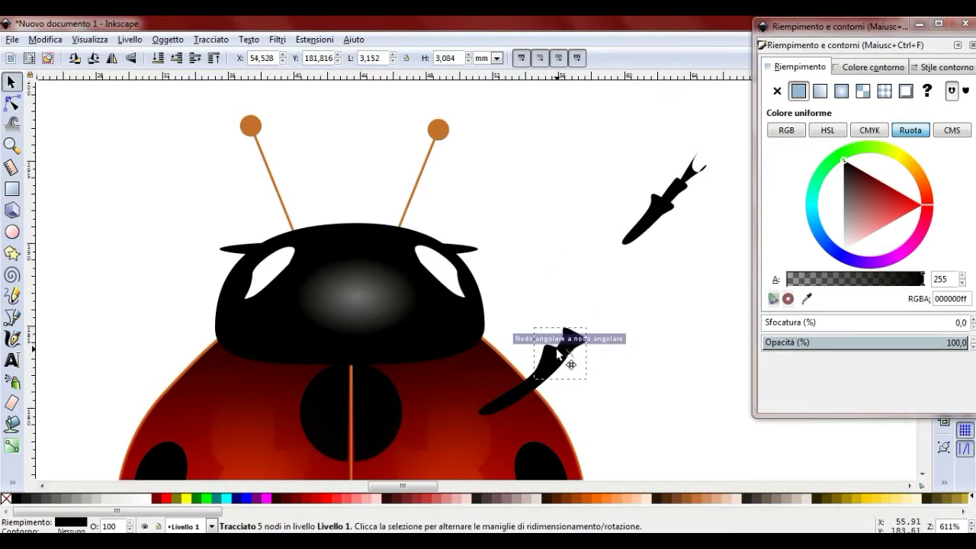
- Rotate a leg piece about 10 degrees, fit the upper pieces onto the joint, then select all five
click(556, 352)
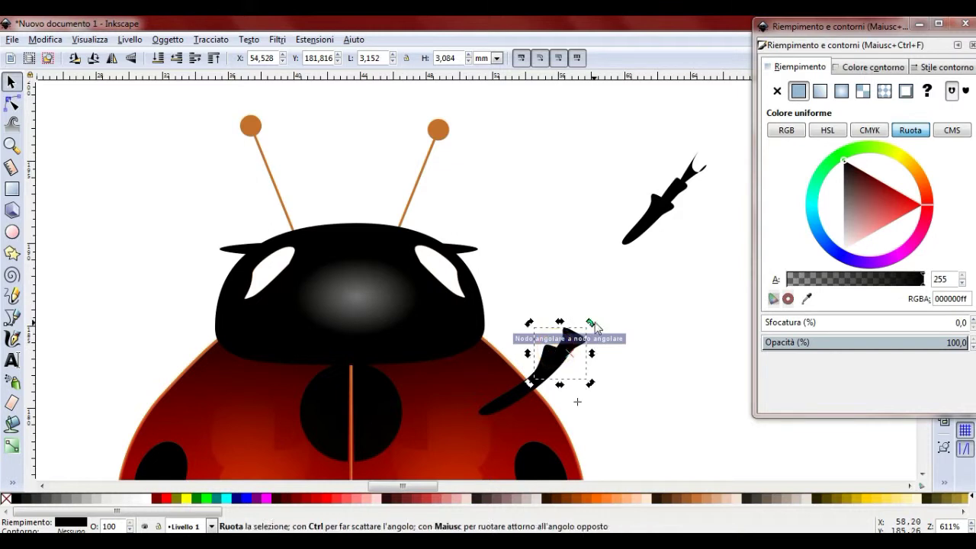
mouse_move(586, 329)
mouse_down()
mouse_move(573, 320)
mouse_move(577, 332)
mouse_move(575, 320)
mouse_up()
click(605, 327)
click(588, 342)
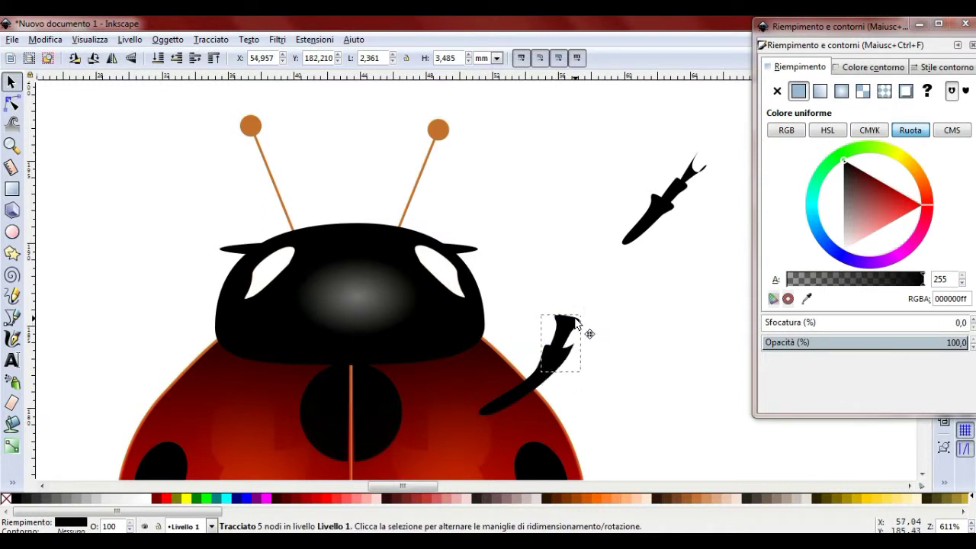
click(660, 246)
drag(715, 136, 587, 268)
drag(635, 241, 590, 302)
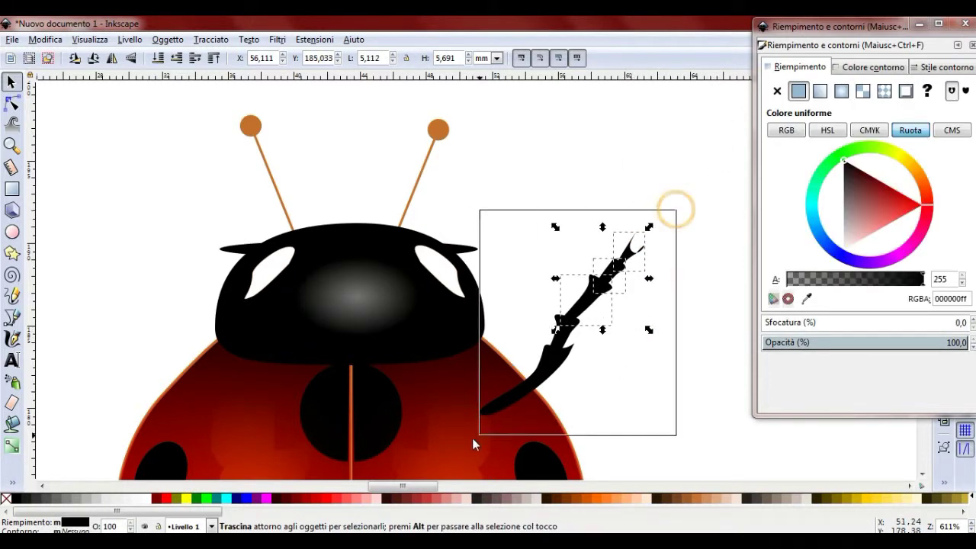
drag(676, 212, 457, 443)
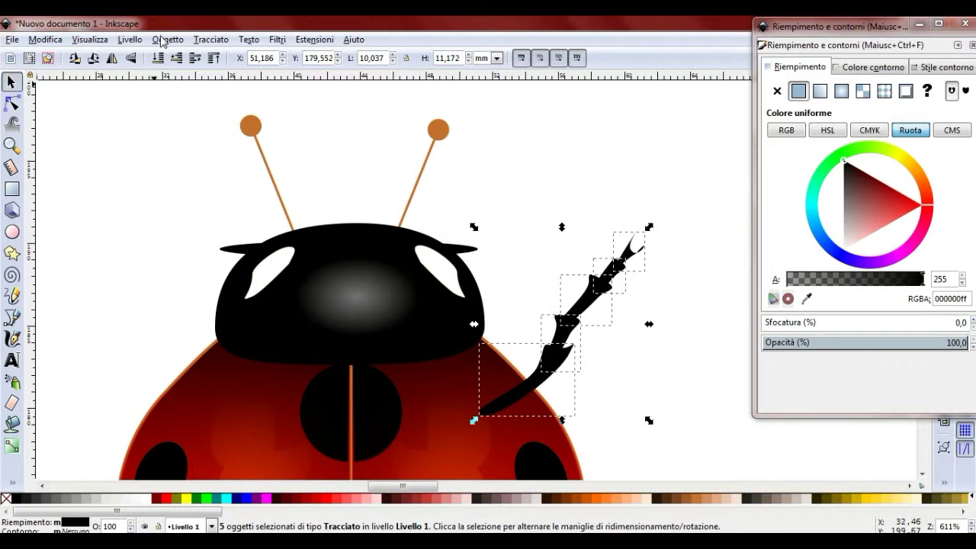
- Raise the leg pieces to the top, duplicate the leg and flip the copy horizontally
click(161, 41)
click(196, 298)
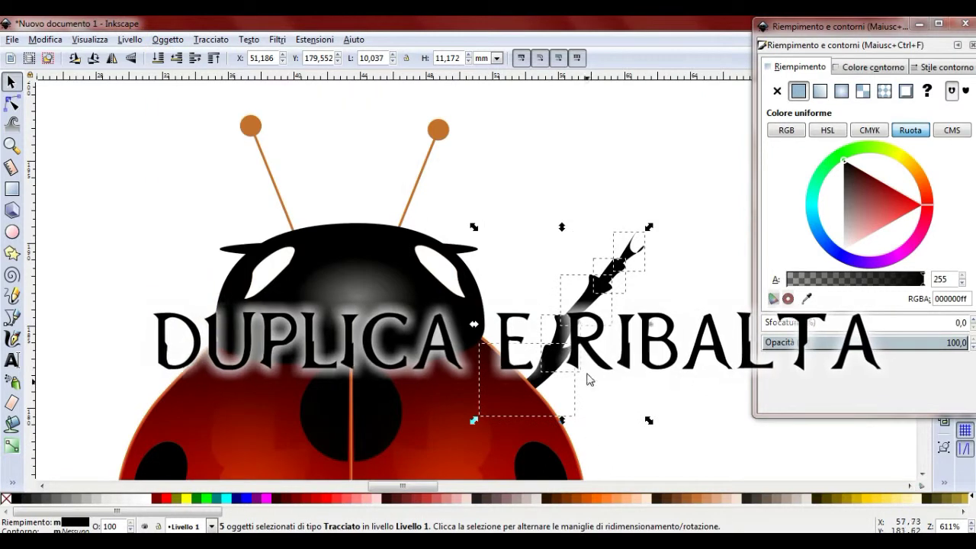
right_click(631, 260)
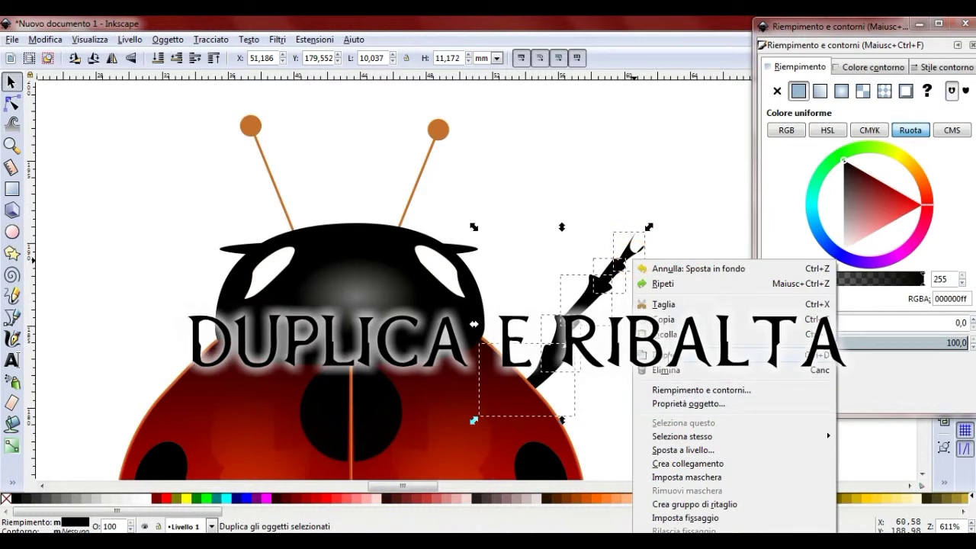
click(663, 355)
click(111, 57)
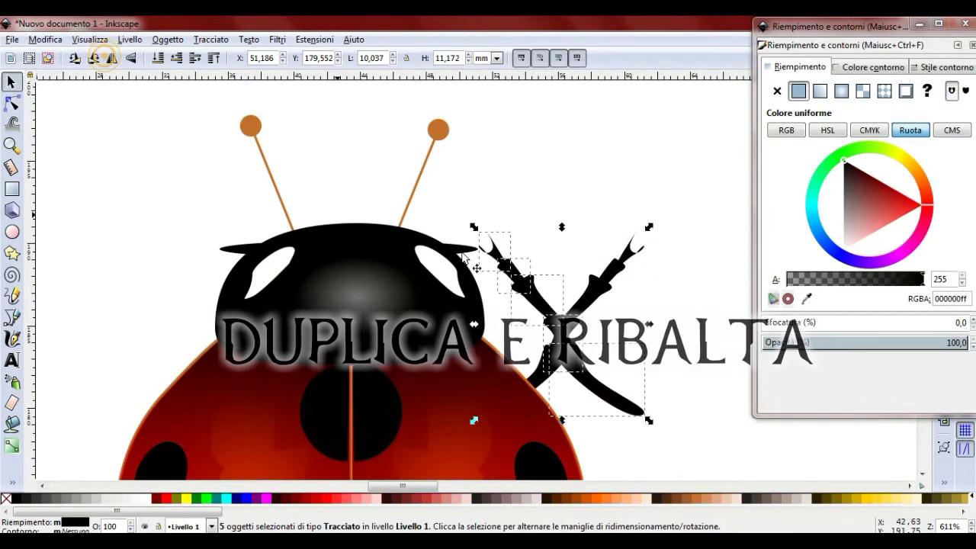
- Move the mirrored leg to the ladybug's left side and send it behind the body
mouse_move(551, 344)
mouse_down()
mouse_move(120, 333)
mouse_move(128, 342)
mouse_up()
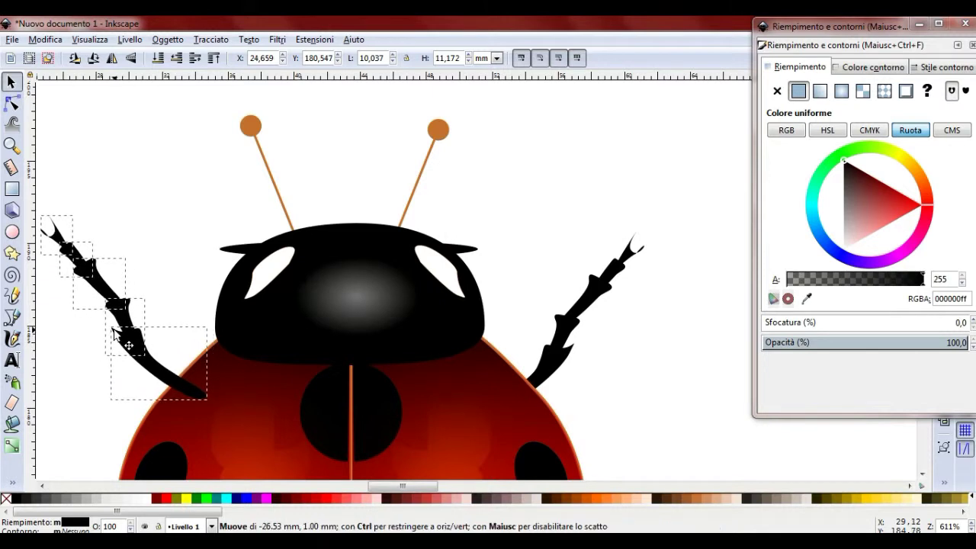
click(172, 39)
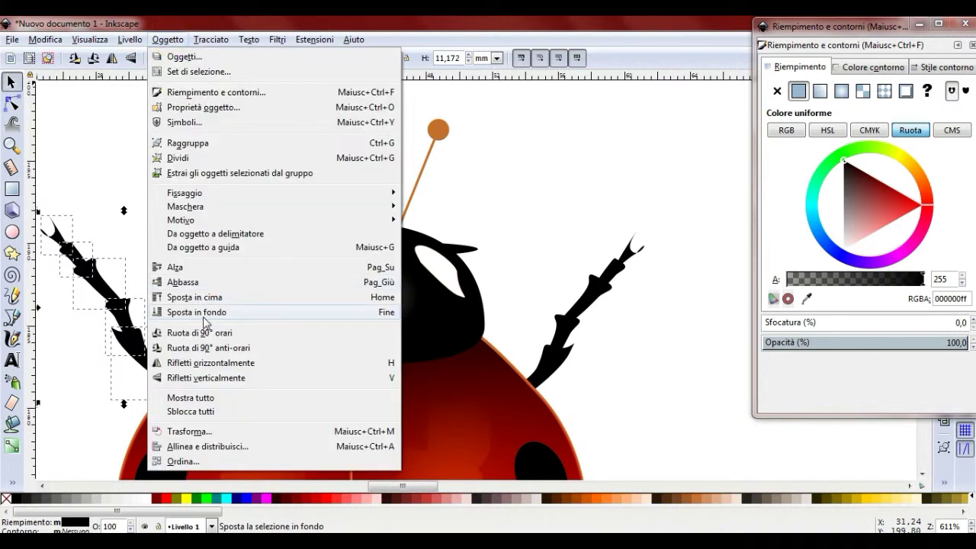
click(202, 308)
scroll(359, 281, down, 4)
ctrl+scroll(374, 288, down, 2)
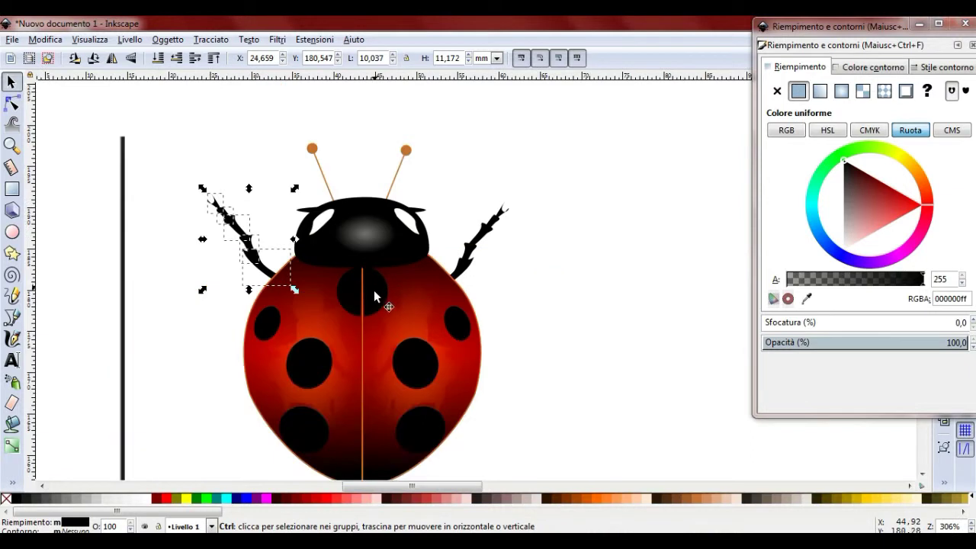
- Duplicate and rotate the front left leg, then undo that first attempt
ctrl+scroll(375, 389, down, 2)
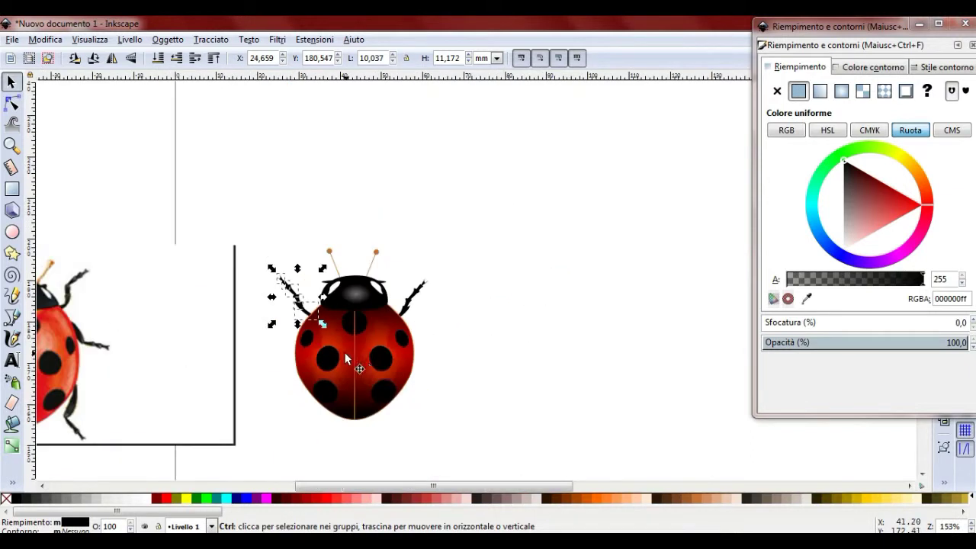
drag(330, 485, 269, 479)
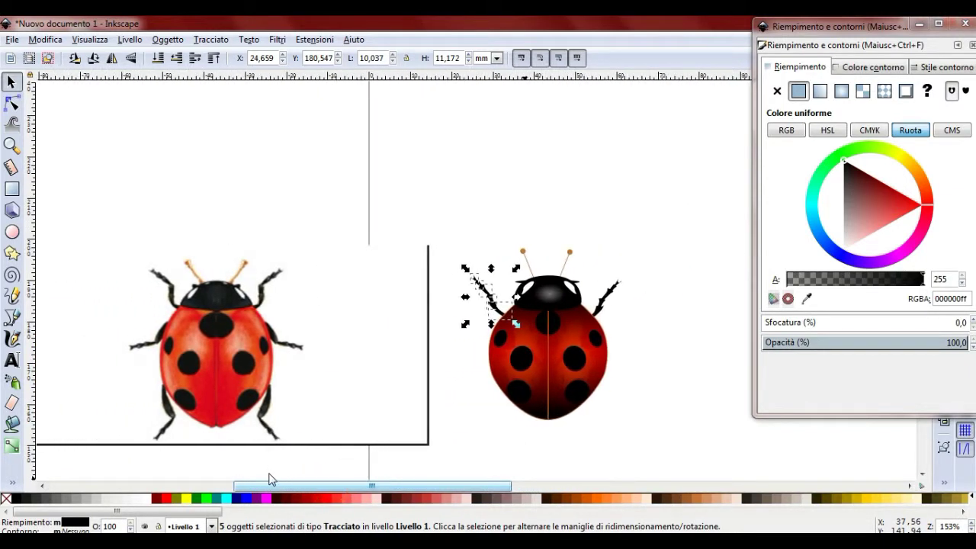
click(548, 155)
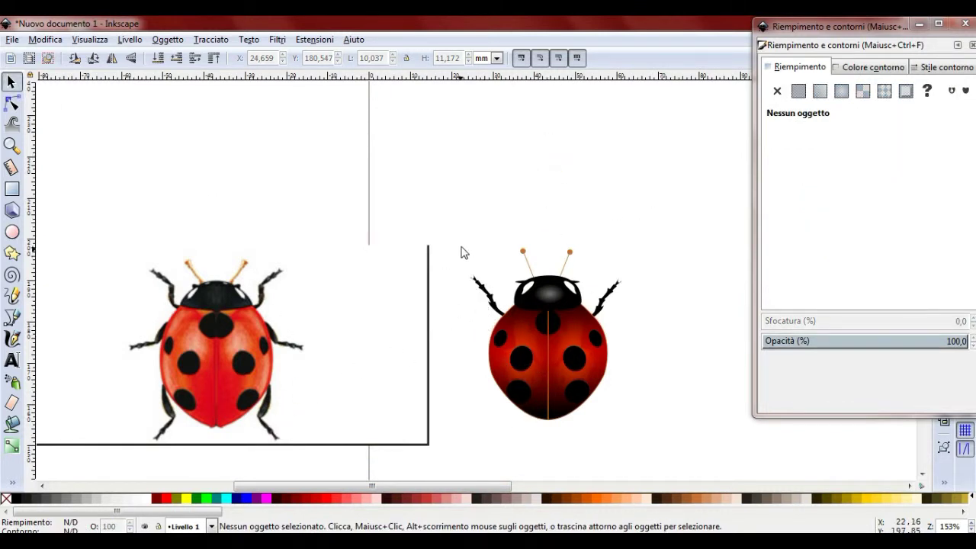
drag(463, 252, 518, 331)
right_click(517, 330)
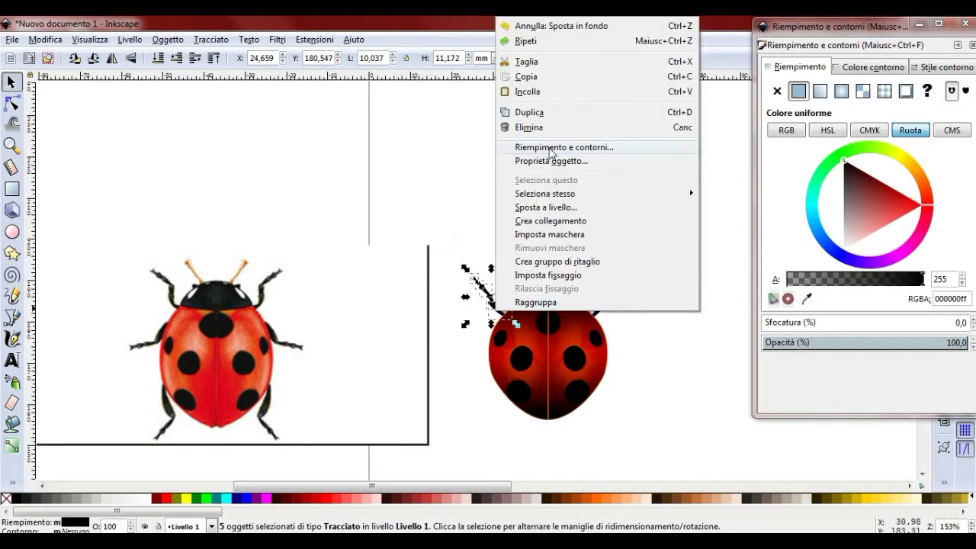
click(527, 113)
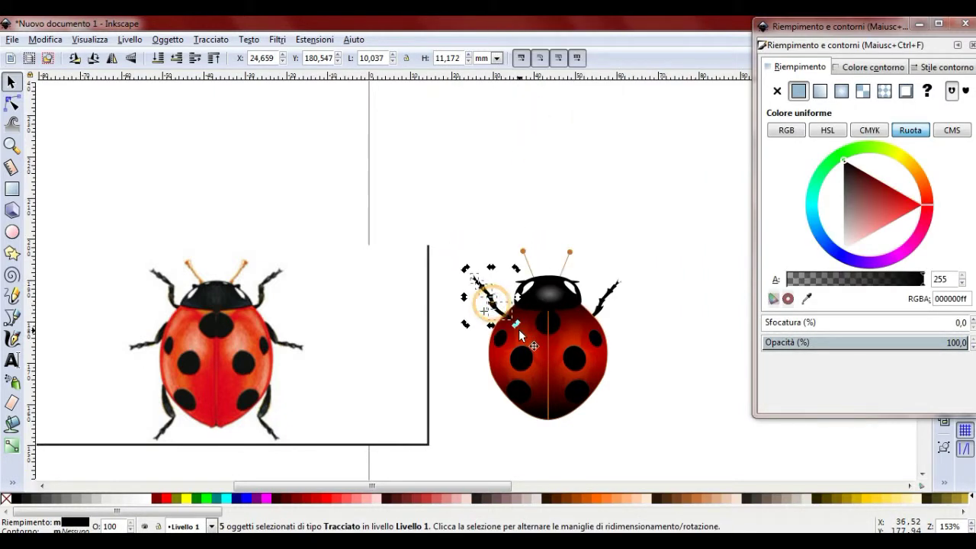
drag(518, 330, 475, 269)
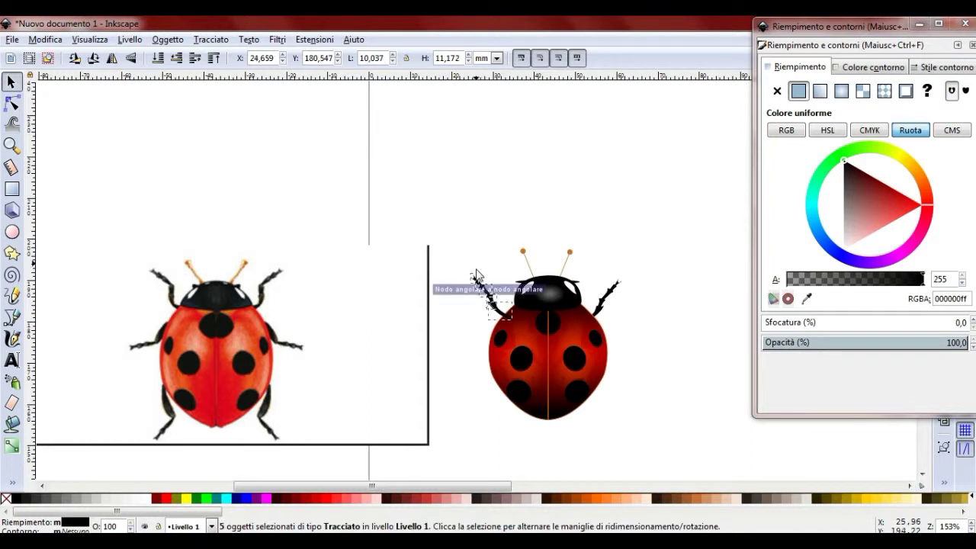
click(45, 40)
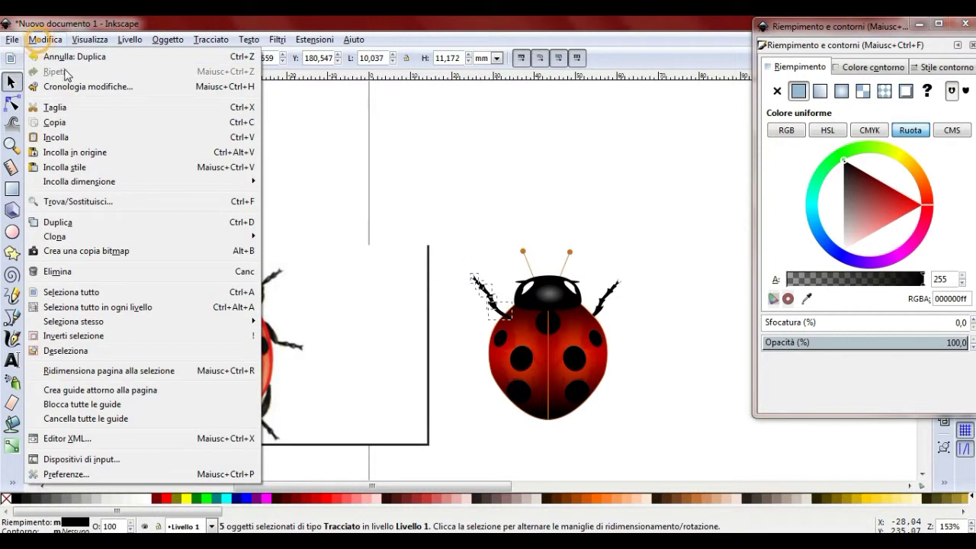
click(61, 53)
- Duplicate the front left leg again, rotate it downward, and place it at the body's middle left
drag(446, 247, 492, 322)
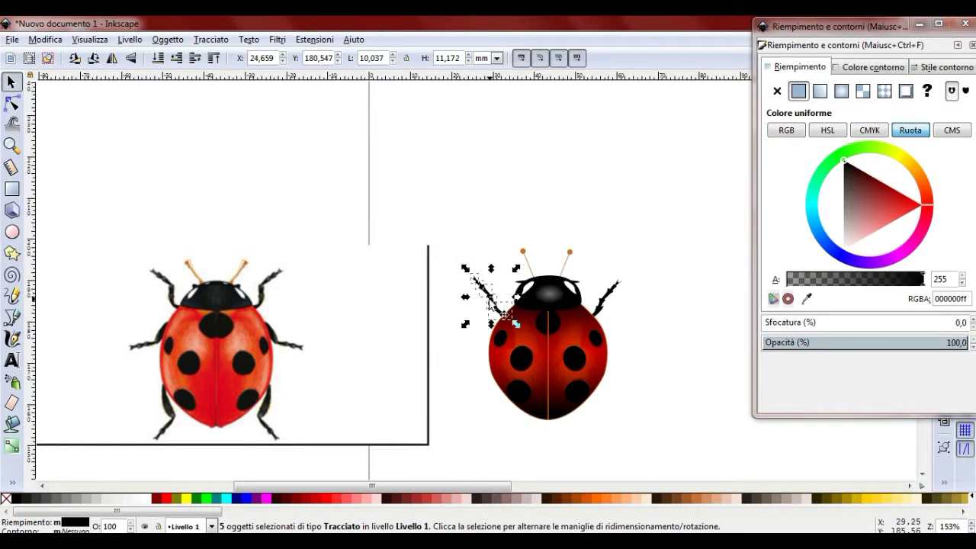
right_click(485, 309)
click(509, 107)
mouse_move(508, 319)
mouse_down()
mouse_move(407, 305)
mouse_move(389, 189)
mouse_up()
click(395, 294)
click(405, 279)
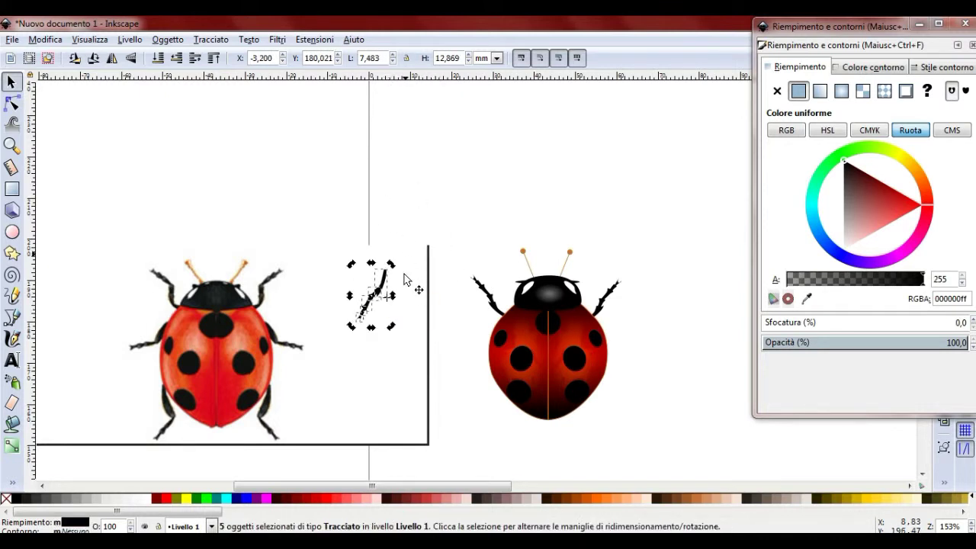
drag(372, 302, 479, 373)
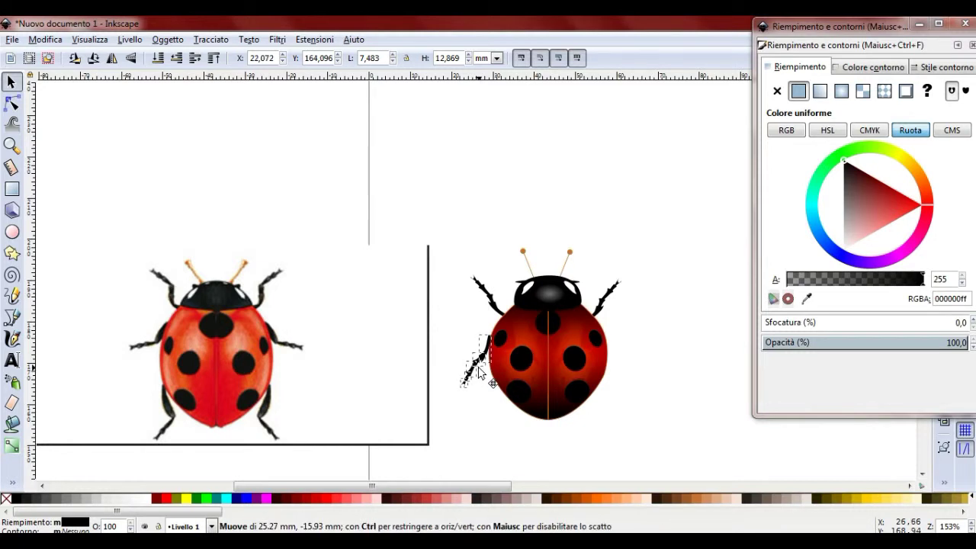
click(546, 183)
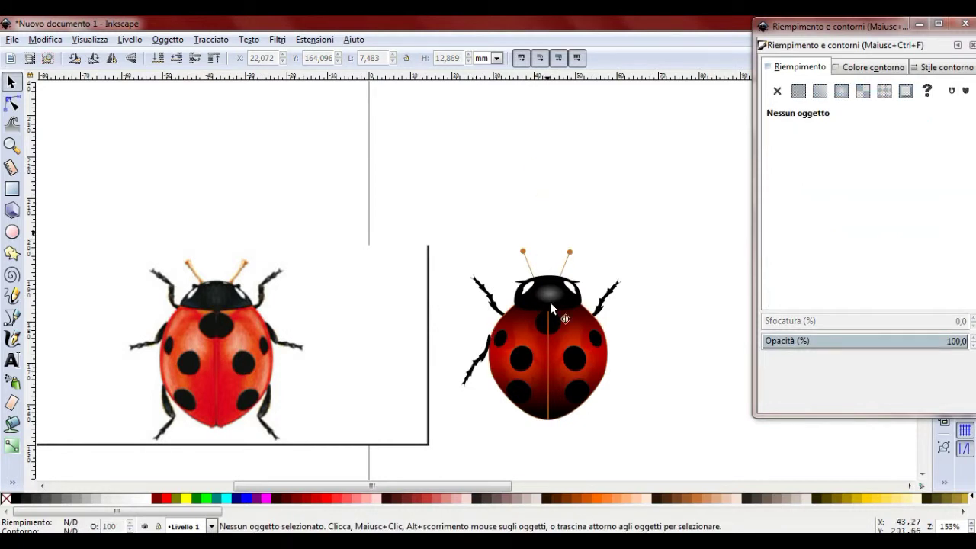
- Node-edit the middle left leg's upper segment, pulling its top point onto the body edge
scroll(467, 372, up, 1)
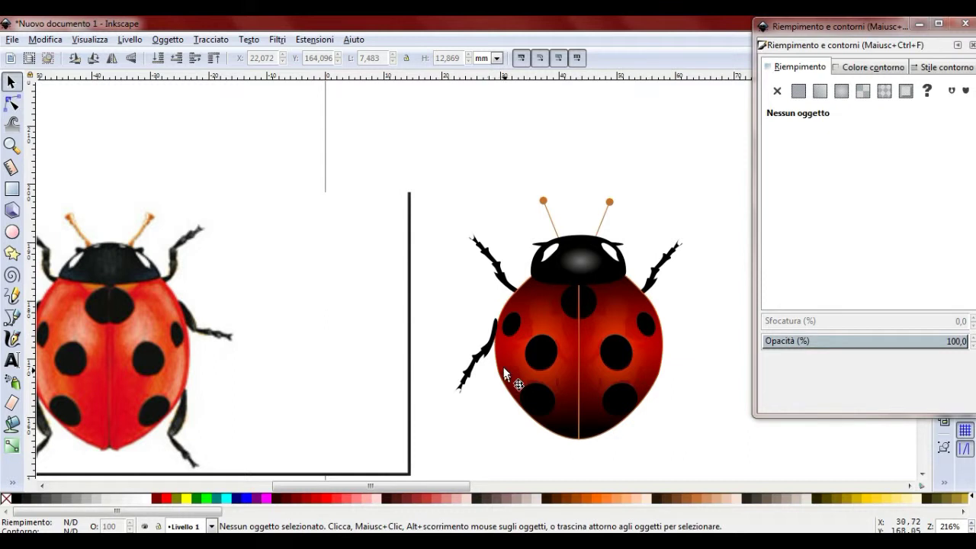
click(490, 349)
click(495, 328)
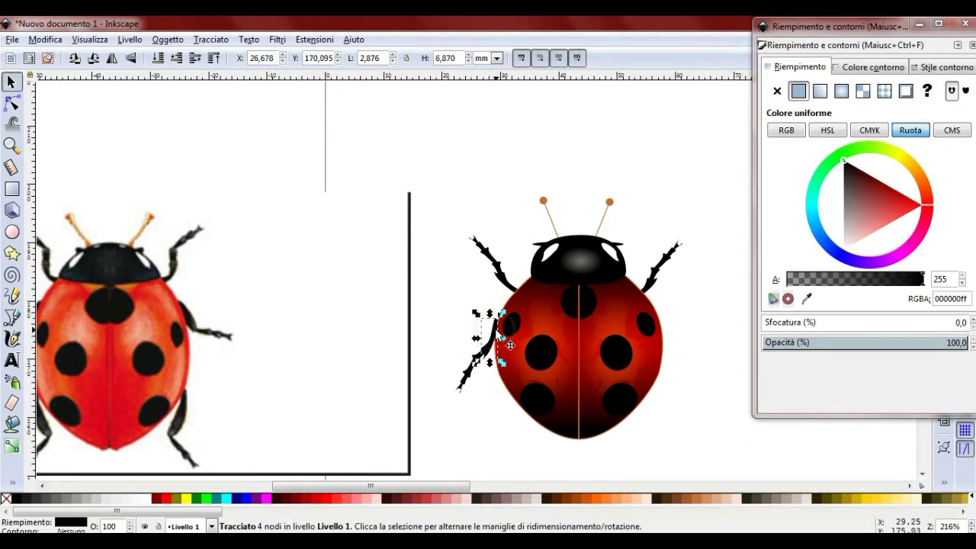
scroll(495, 328, up, 2)
click(12, 103)
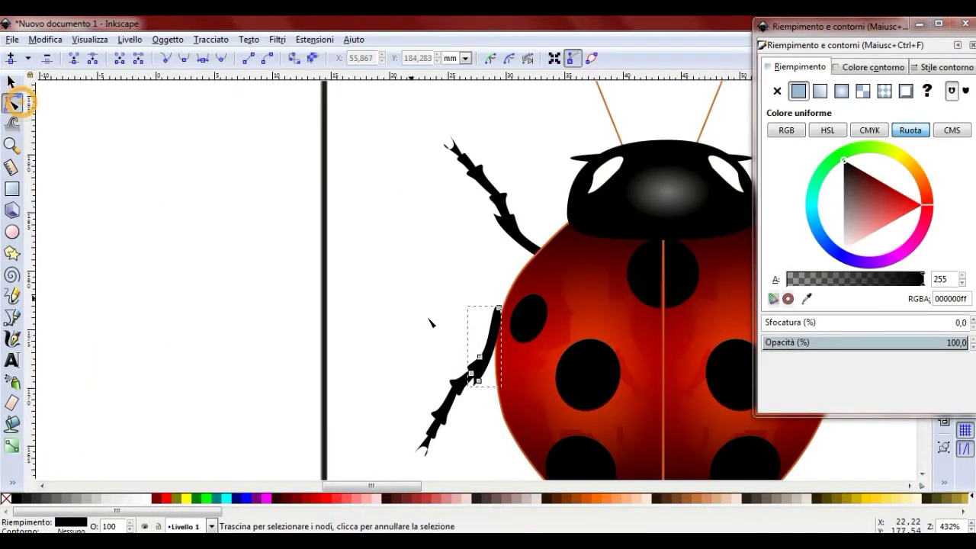
drag(500, 303, 509, 295)
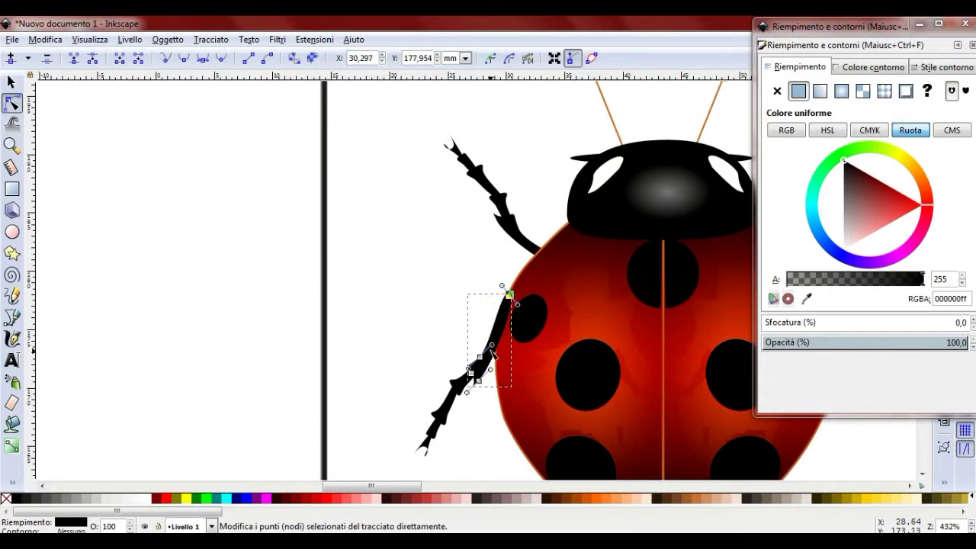
mouse_move(481, 357)
mouse_down()
mouse_move(475, 350)
mouse_move(481, 356)
mouse_up()
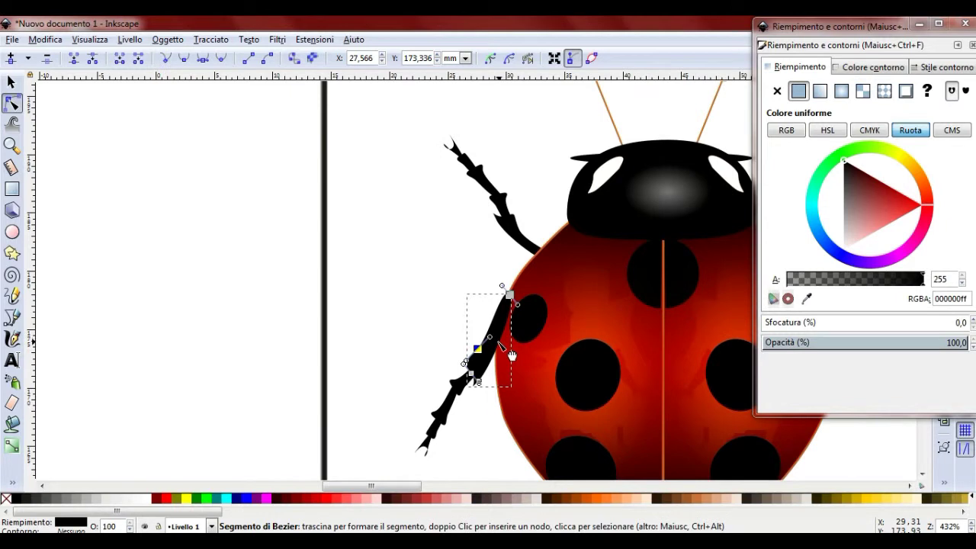
drag(510, 295, 507, 304)
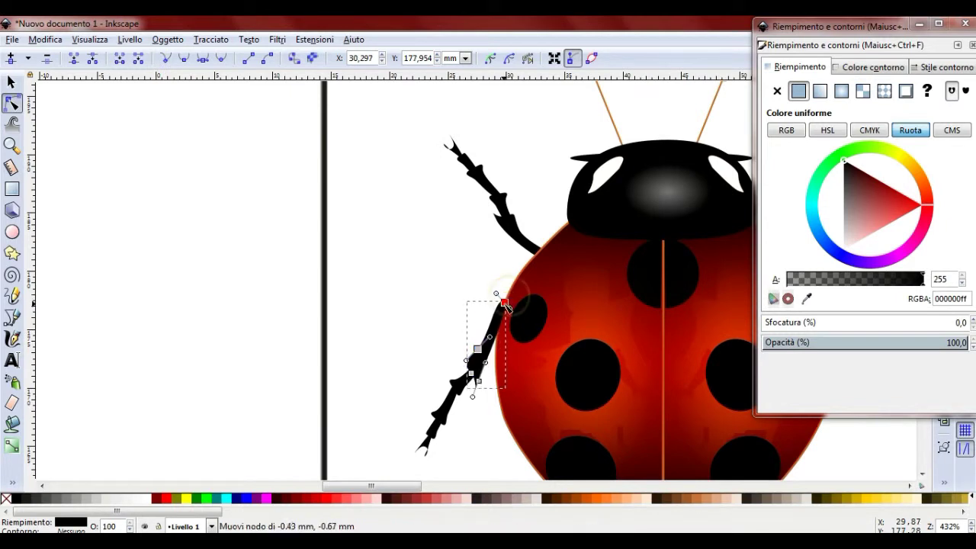
ctrl+scroll(487, 362, down, 2)
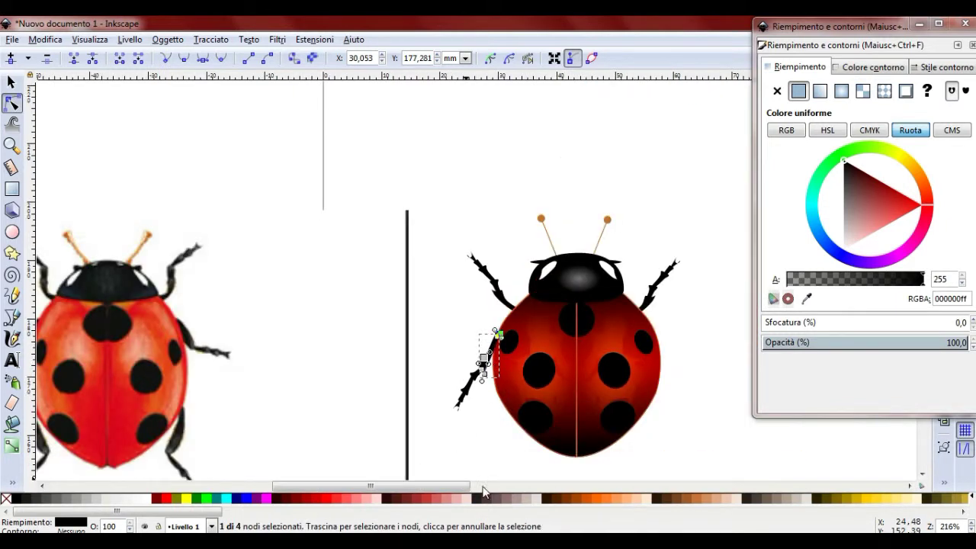
drag(464, 488, 449, 488)
drag(544, 361, 544, 349)
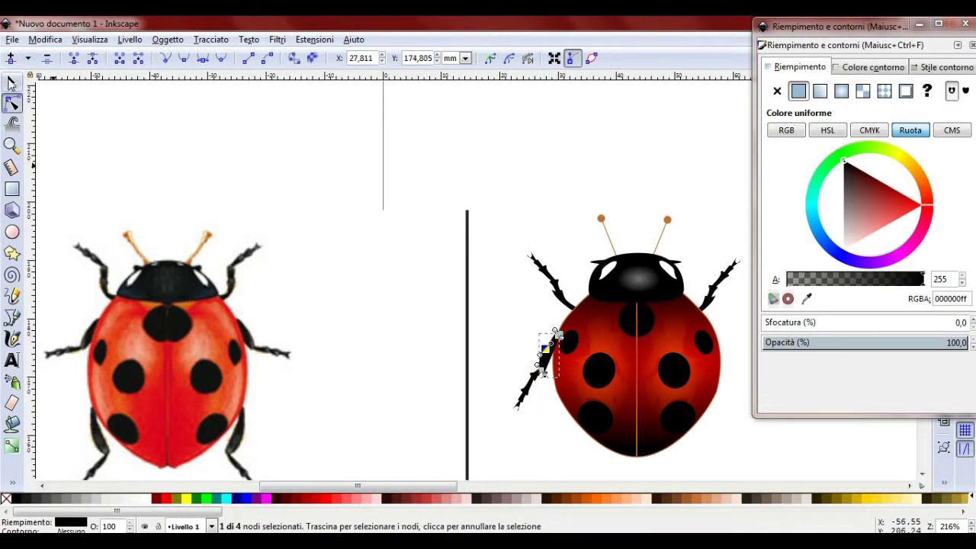
- Stretch and flatten the middle leg's lower section and nudge it up to the joint
key(s)
drag(483, 348, 577, 447)
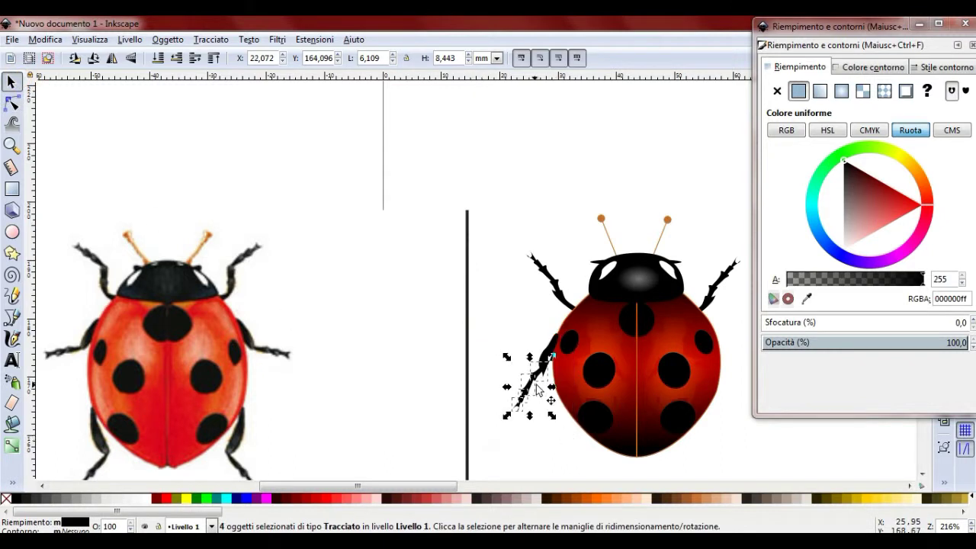
mouse_move(552, 351)
mouse_down()
mouse_move(561, 377)
mouse_move(511, 386)
mouse_up()
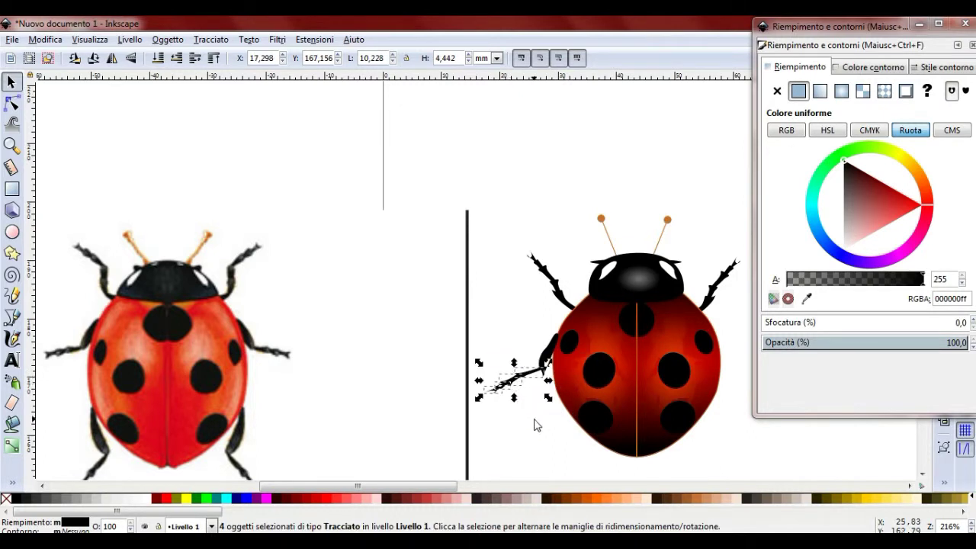
ctrl+scroll(544, 418, up, 1)
ctrl+scroll(545, 418, up, 2)
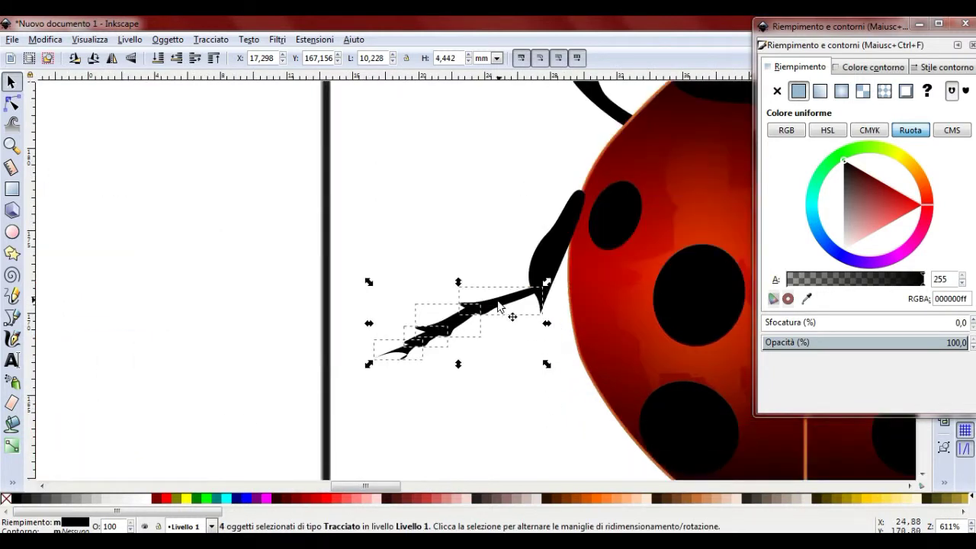
drag(500, 307, 516, 292)
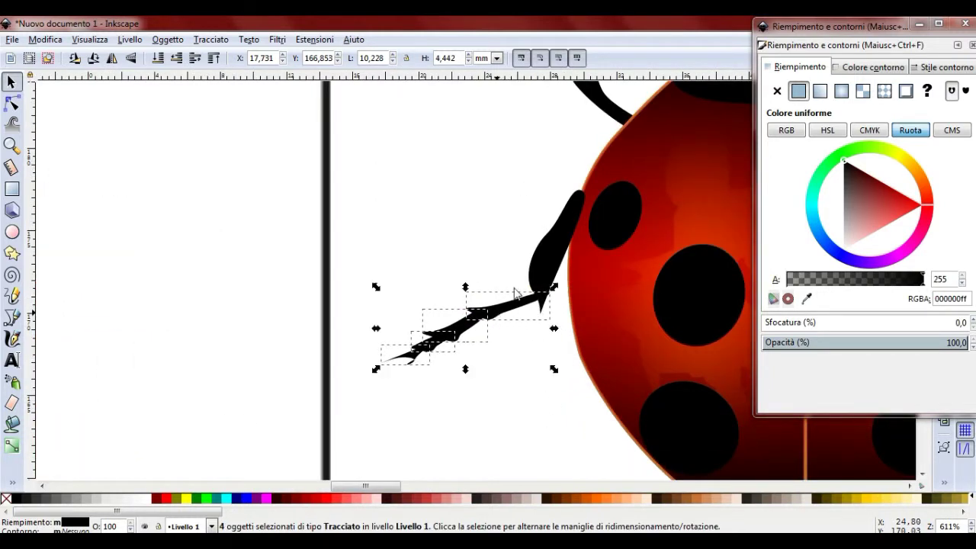
- Node-edit the upper segment's bottom end onto the lower section and send the leg behind the body
click(549, 263)
click(11, 102)
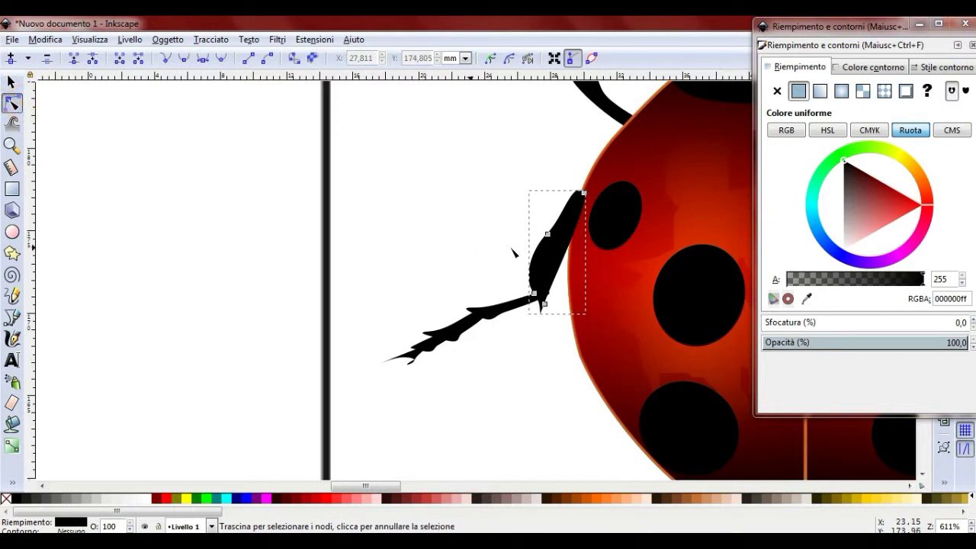
drag(548, 233, 536, 277)
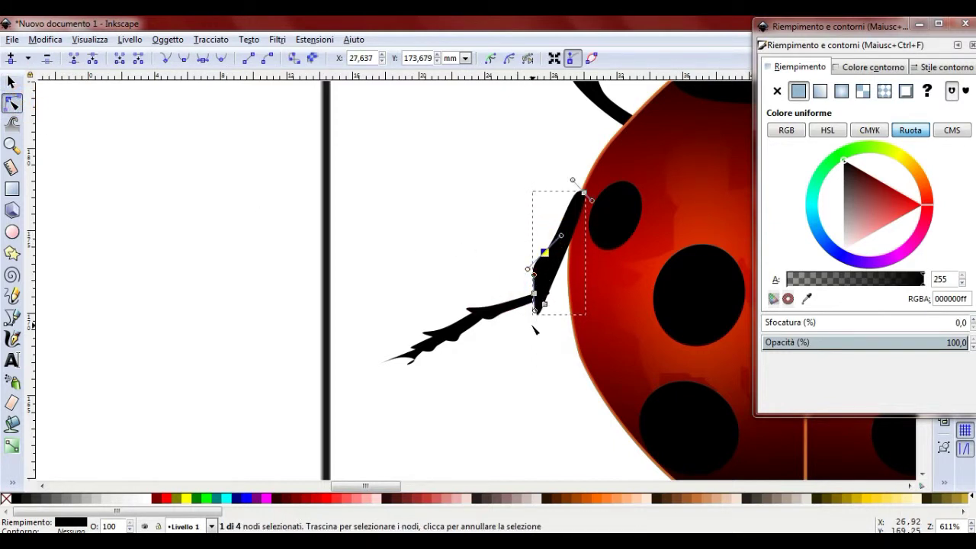
mouse_move(533, 311)
mouse_down()
mouse_move(544, 298)
mouse_move(550, 304)
mouse_up()
click(167, 39)
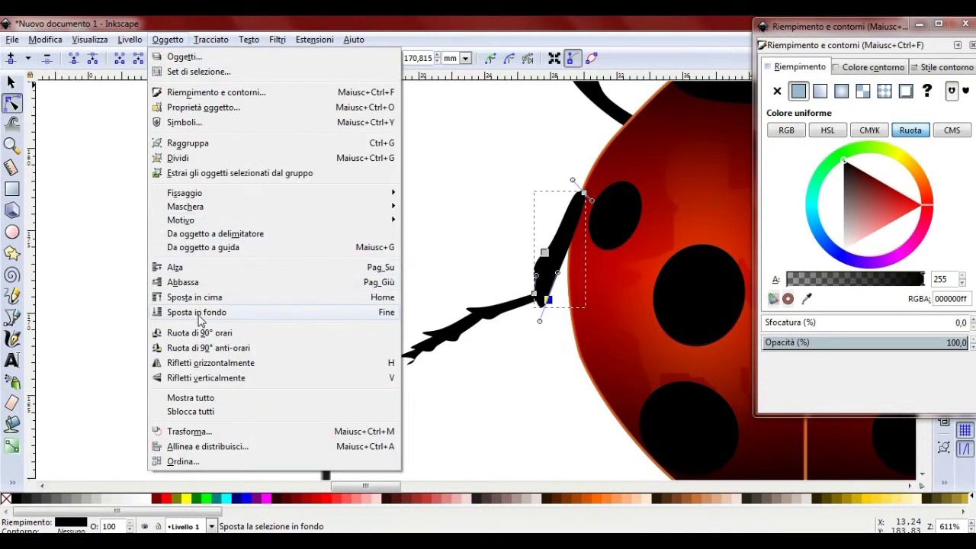
click(197, 311)
scroll(451, 353, down, 2)
scroll(571, 392, down, 2)
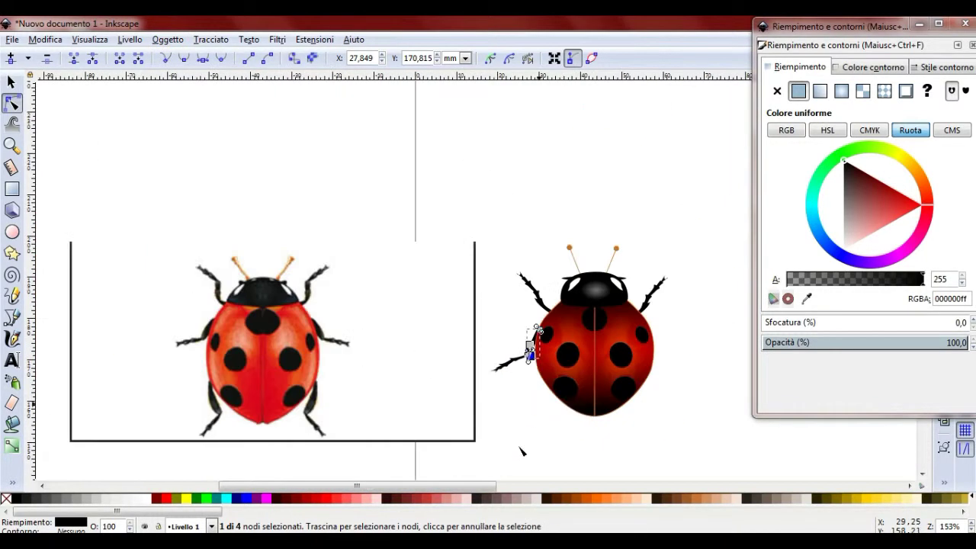
- Move the reference ladybug picture down and left, out of the way
key(s)
mouse_move(455, 312)
mouse_down()
mouse_move(441, 332)
mouse_move(418, 324)
mouse_move(562, 389)
mouse_up()
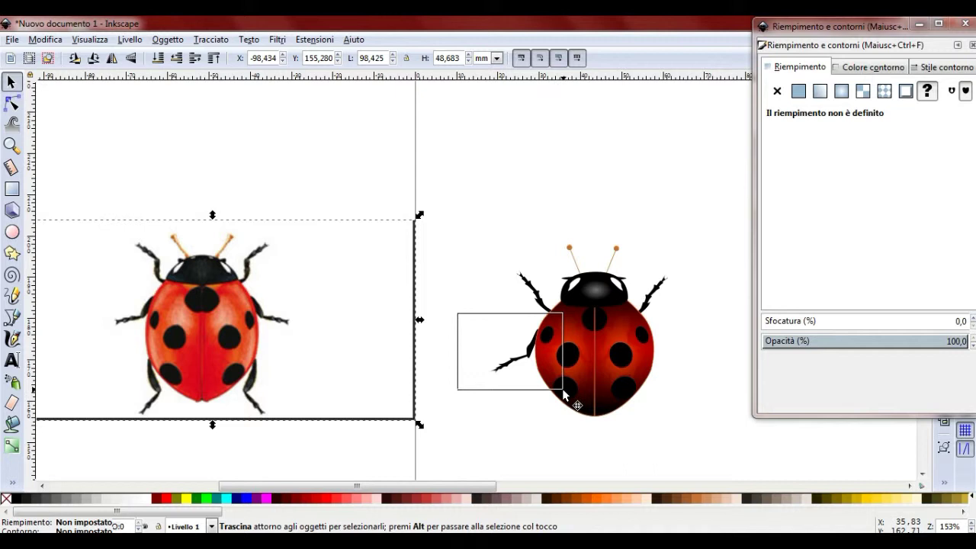
right_click(518, 357)
click(449, 253)
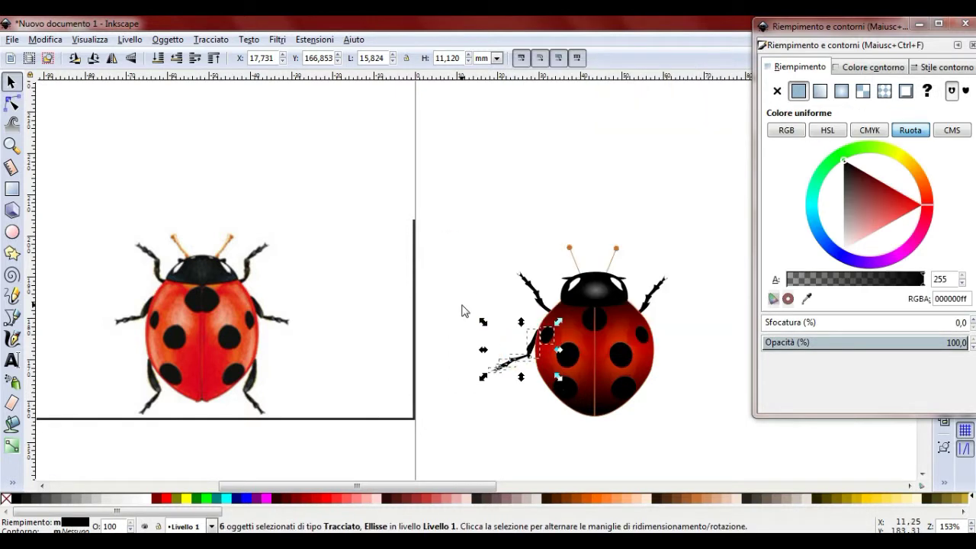
click(463, 302)
- Duplicate the left legs, move the copy to the body's right side, and flip it horizontally
drag(468, 300, 550, 395)
right_click(513, 355)
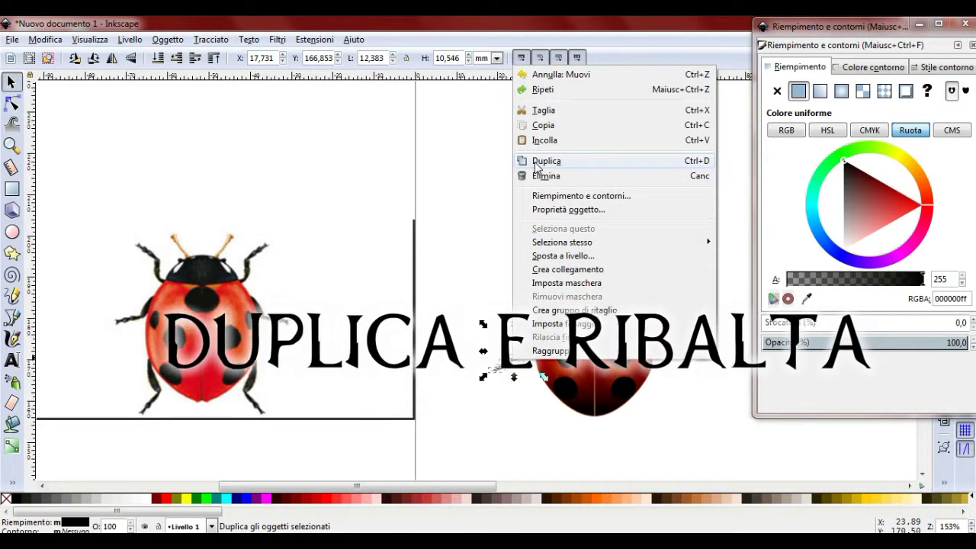
click(541, 160)
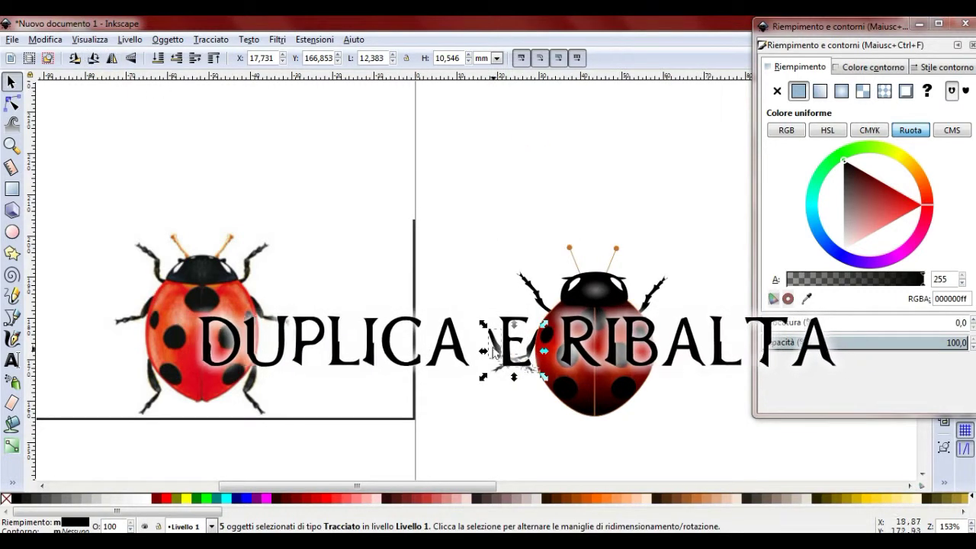
mouse_move(494, 351)
mouse_down()
mouse_move(668, 355)
mouse_move(674, 365)
mouse_up()
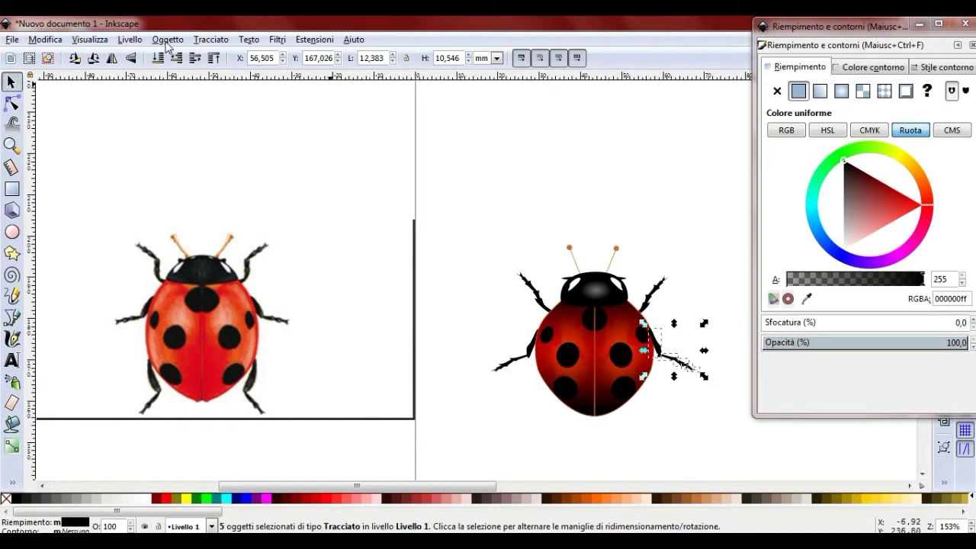
click(167, 39)
click(205, 327)
- Shrink the right-side legs and the left legs vertically to fit the body
drag(457, 487, 481, 487)
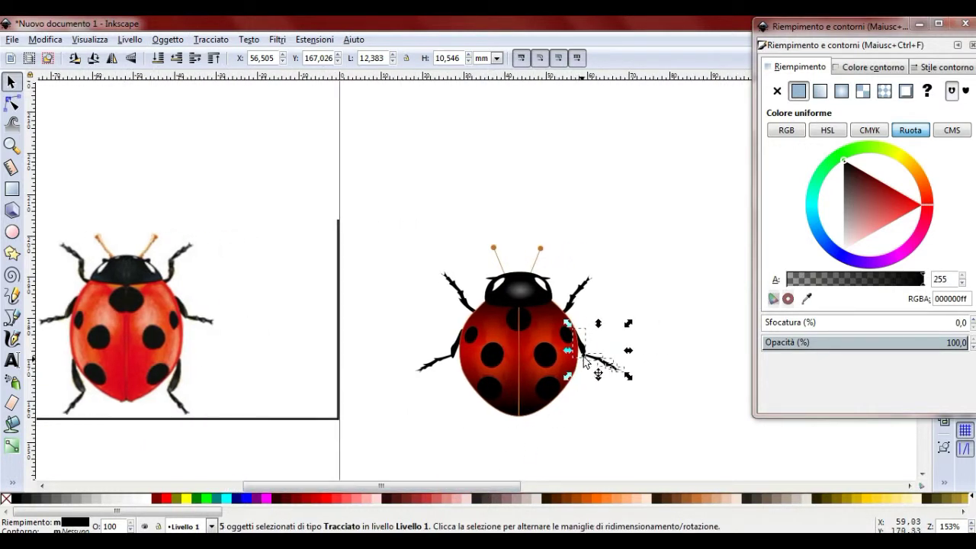
drag(628, 375, 625, 369)
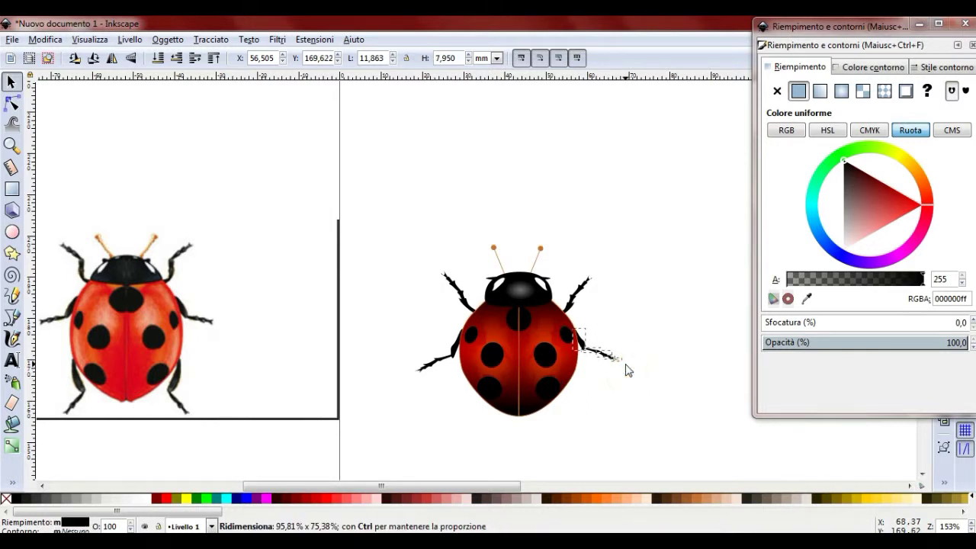
drag(381, 305, 473, 392)
mouse_move(411, 378)
mouse_down()
mouse_move(410, 360)
mouse_move(413, 367)
mouse_up()
- Duplicate the leg, place it below the body's left side, and stretch it to about 7.332 × 21.357 mm
right_click(447, 364)
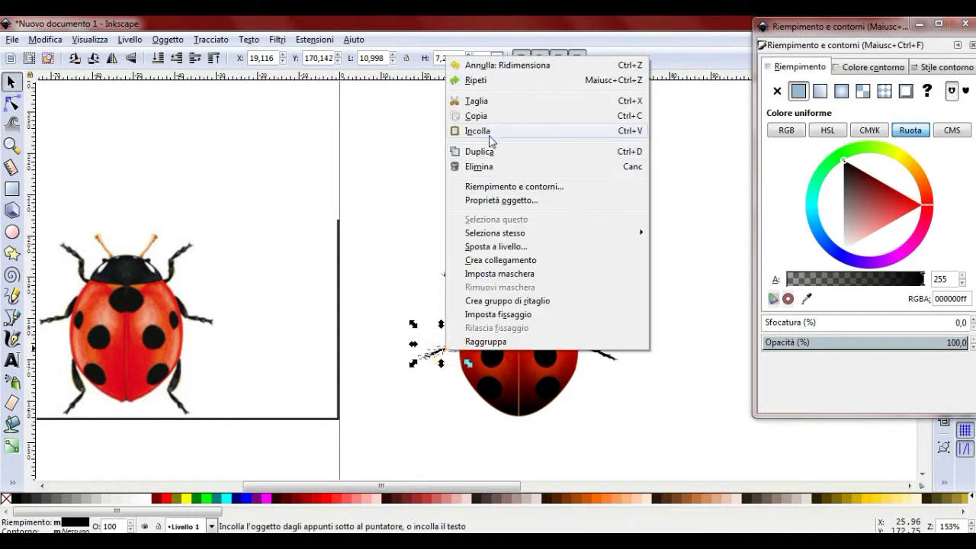
click(475, 152)
mouse_move(465, 388)
mouse_down()
mouse_move(466, 396)
mouse_move(435, 366)
mouse_up()
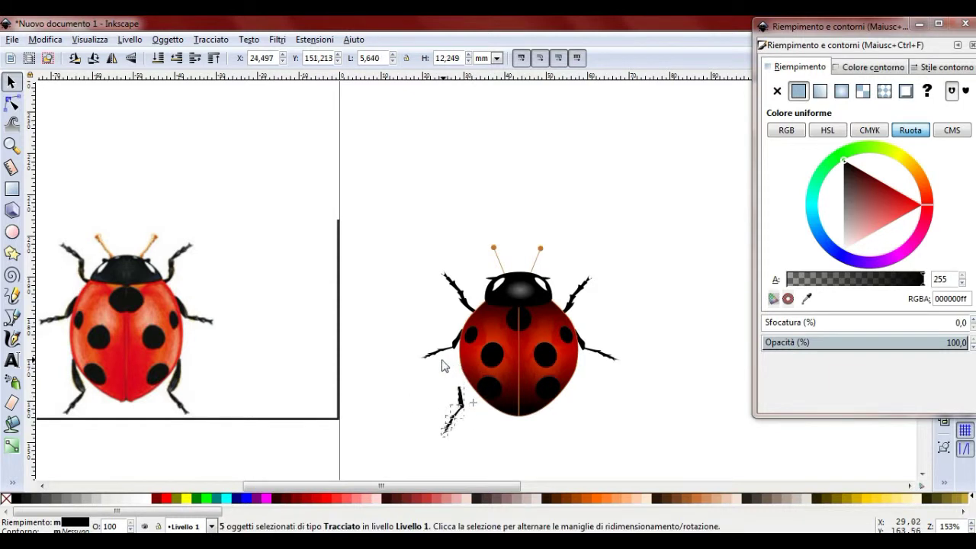
drag(462, 405, 473, 407)
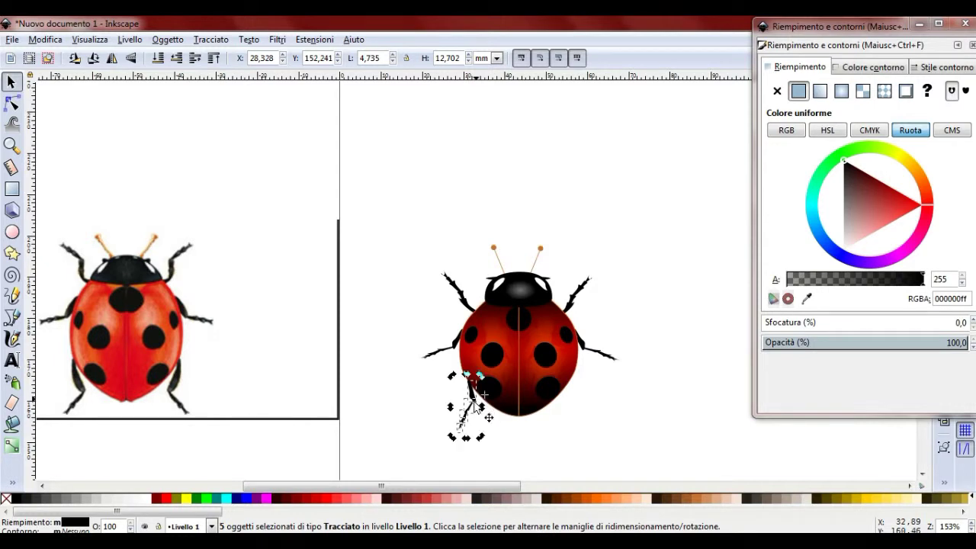
click(467, 416)
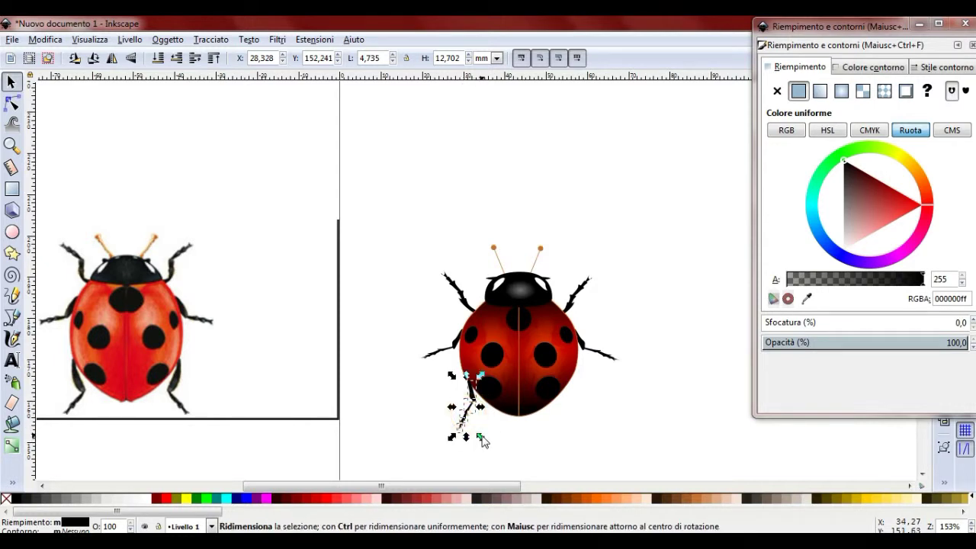
drag(482, 440, 489, 454)
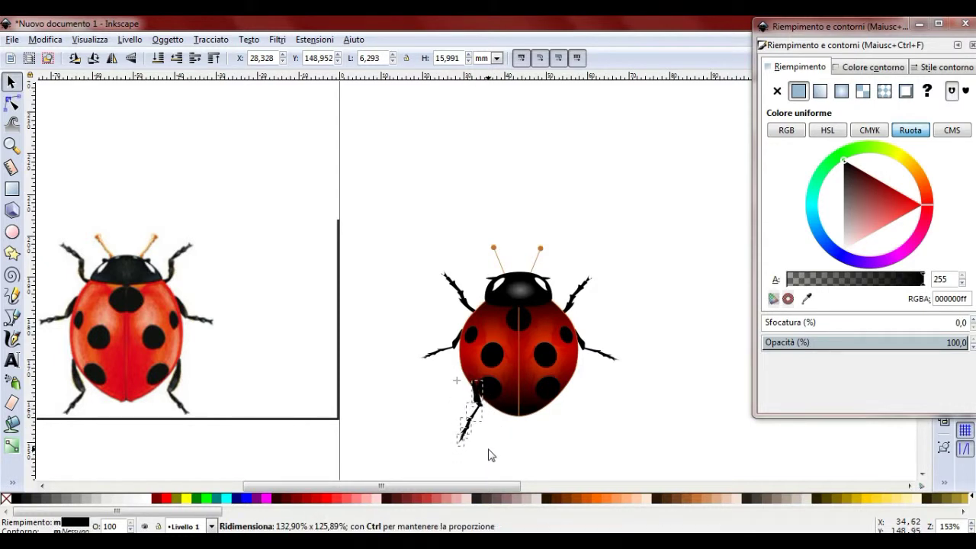
drag(490, 454, 492, 475)
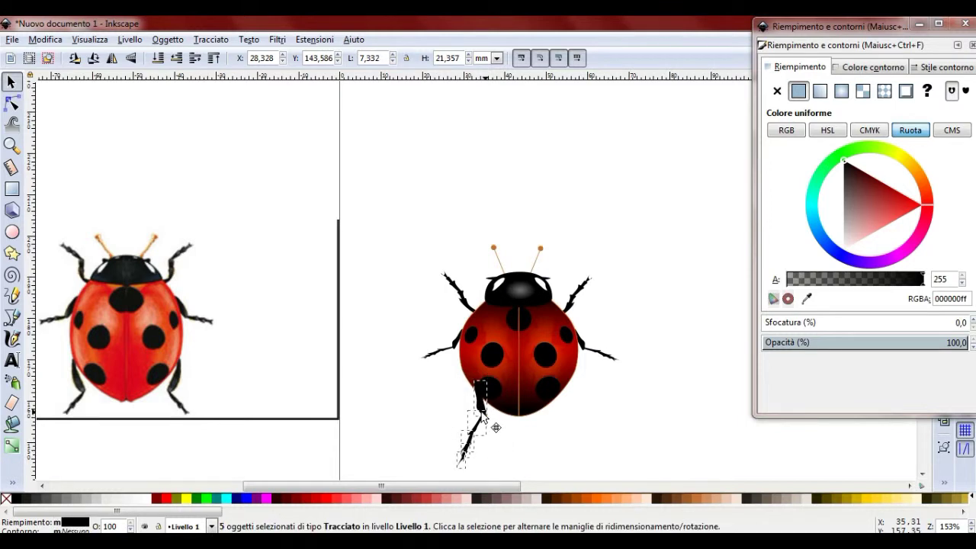
drag(494, 429, 490, 427)
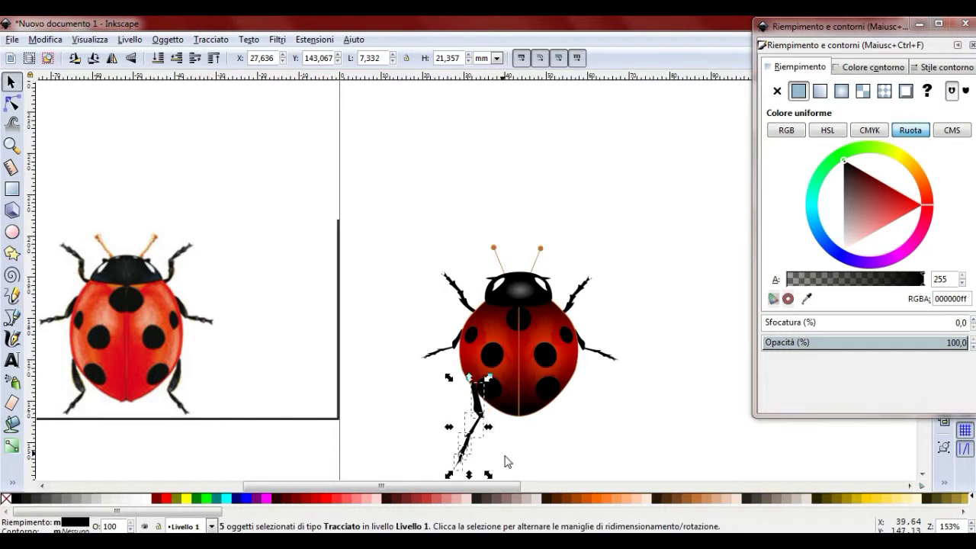
- Undo an accidental move of the red left body half
click(507, 461)
click(463, 461)
drag(463, 461, 423, 451)
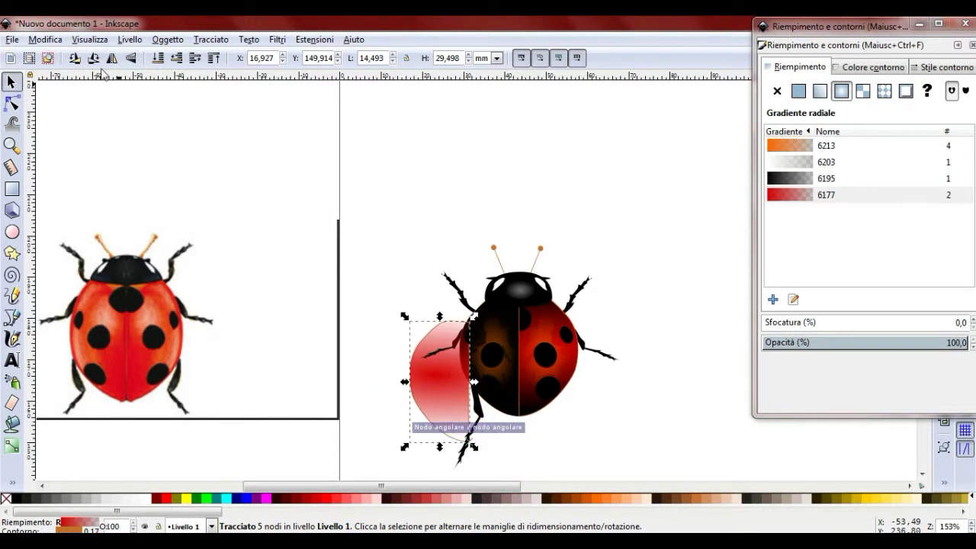
click(46, 39)
click(69, 59)
- Move the lower-left leg left and down and shrink it toward the body
scroll(595, 437, down, 3)
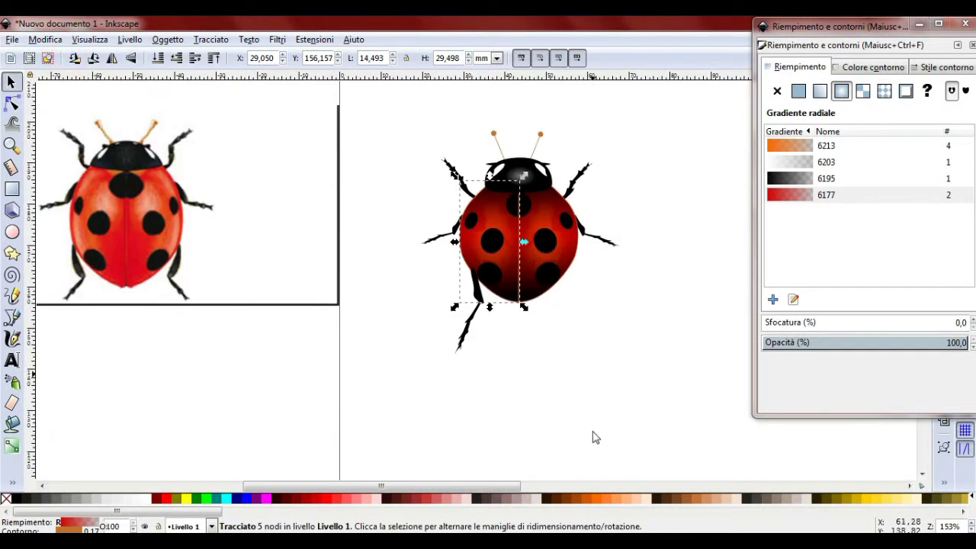
click(579, 391)
drag(495, 402, 422, 287)
mouse_move(450, 360)
mouse_down()
mouse_move(451, 342)
mouse_move(525, 360)
mouse_up()
drag(488, 331, 461, 330)
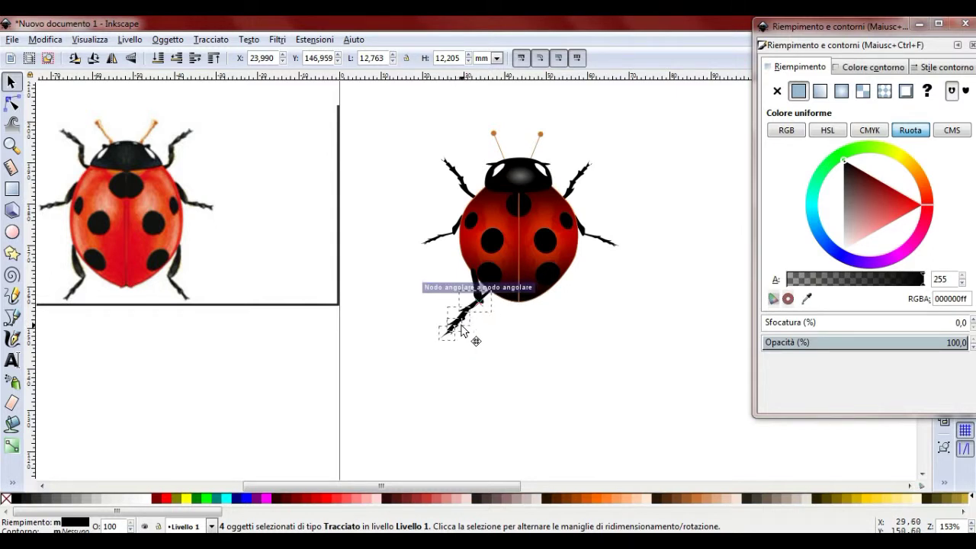
scroll(476, 328, up, 4)
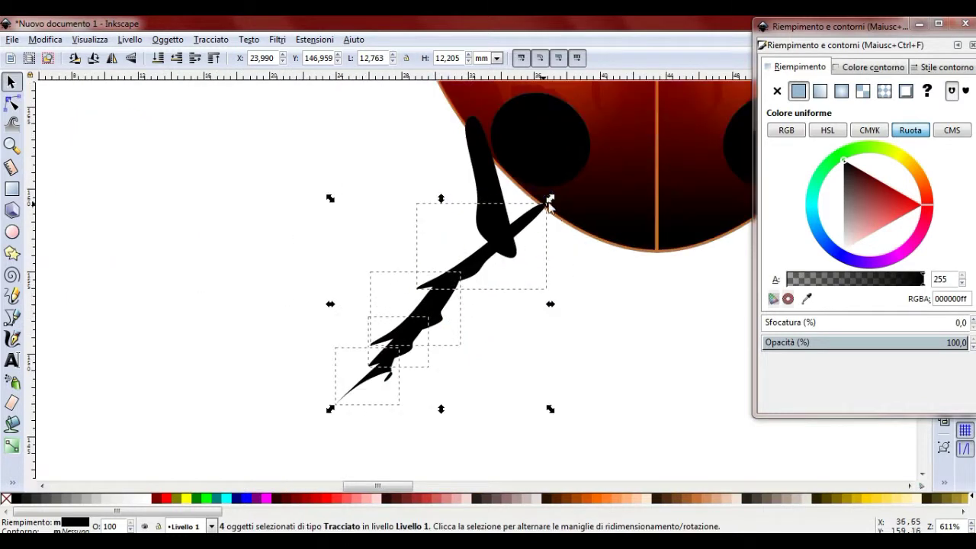
drag(549, 199, 522, 247)
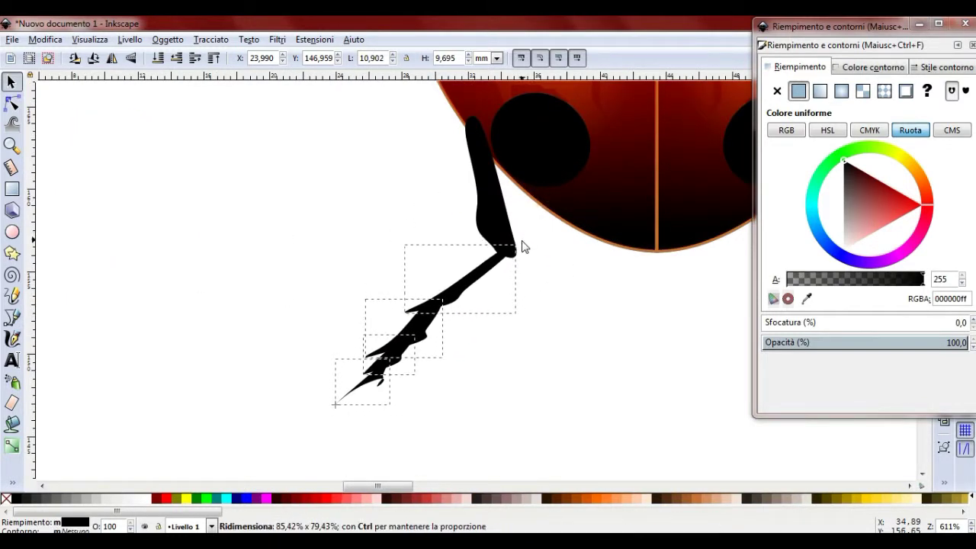
drag(334, 408, 380, 373)
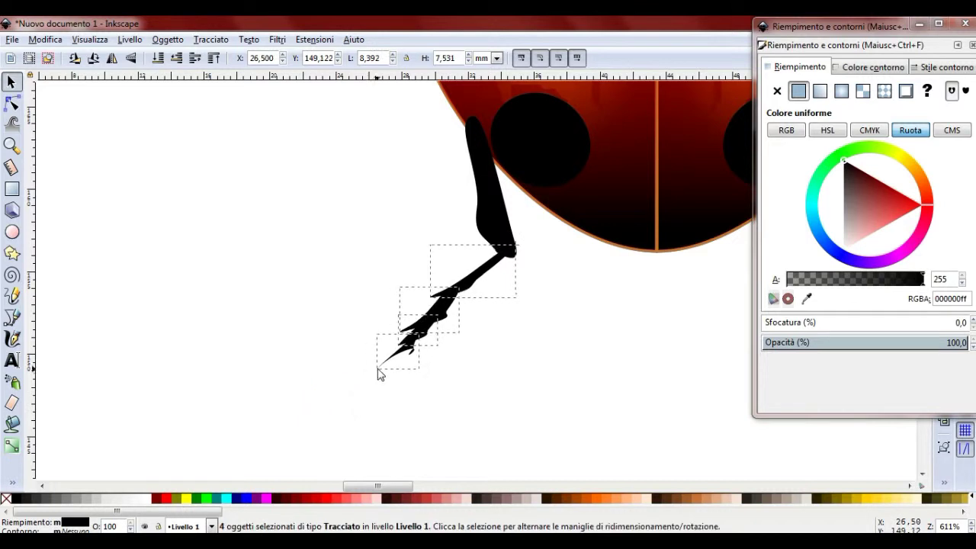
- Squash the lower-left leg smaller and reshape it to fit under the body
ctrl+scroll(423, 373, down, 4)
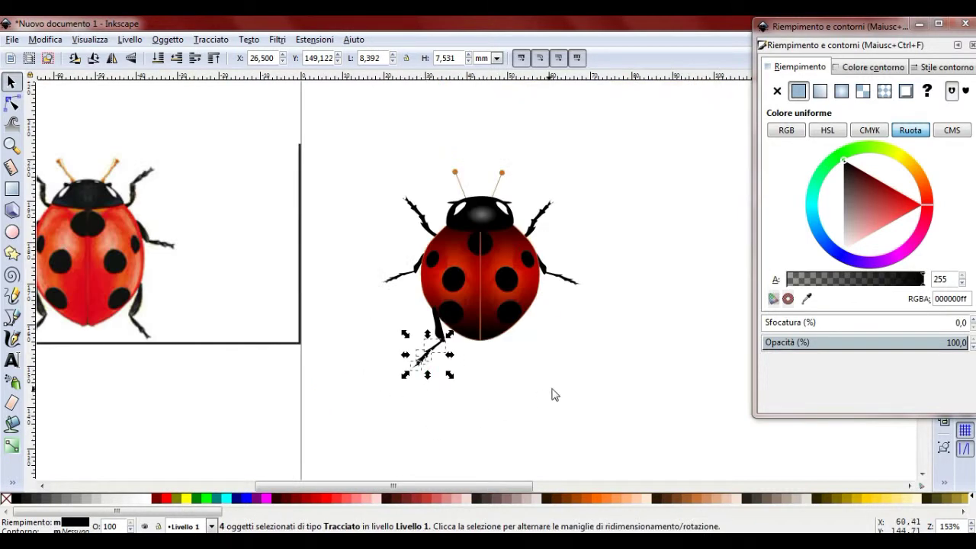
drag(387, 485, 366, 485)
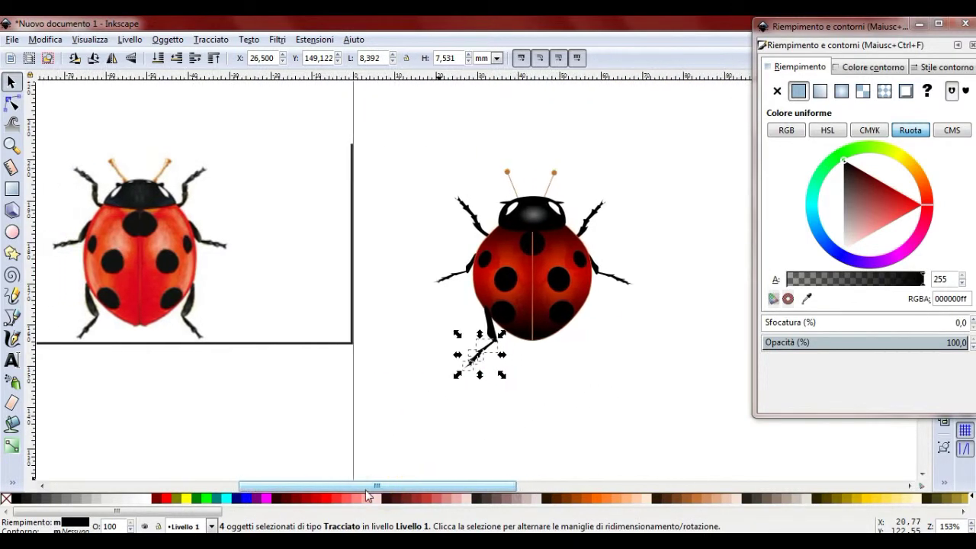
drag(471, 379, 487, 352)
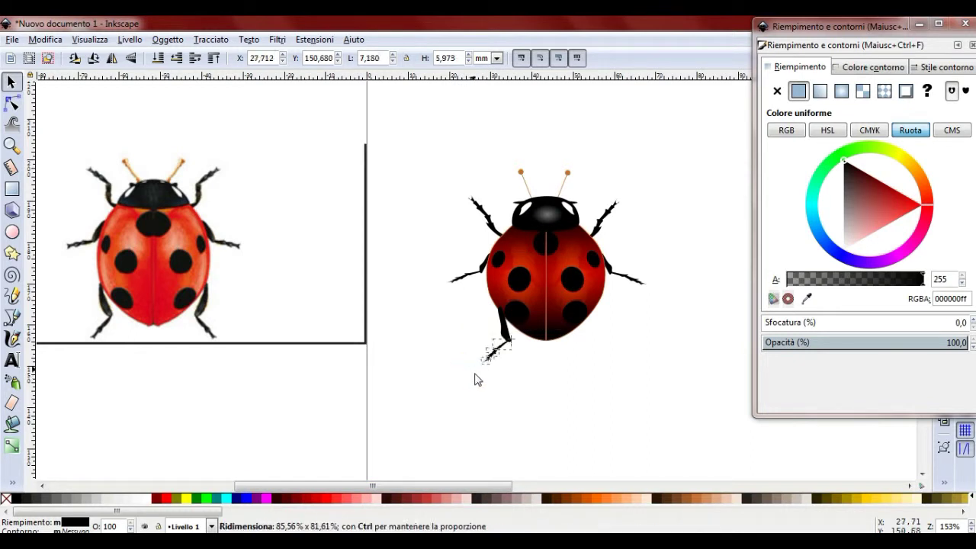
ctrl+scroll(511, 389, up, 3)
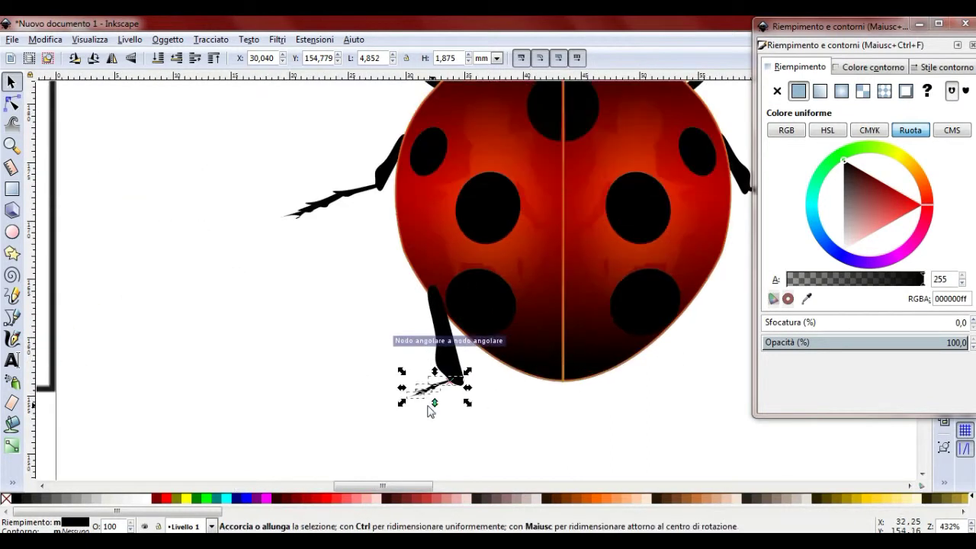
mouse_move(407, 404)
mouse_down()
mouse_move(409, 443)
mouse_move(394, 475)
mouse_move(393, 459)
mouse_up()
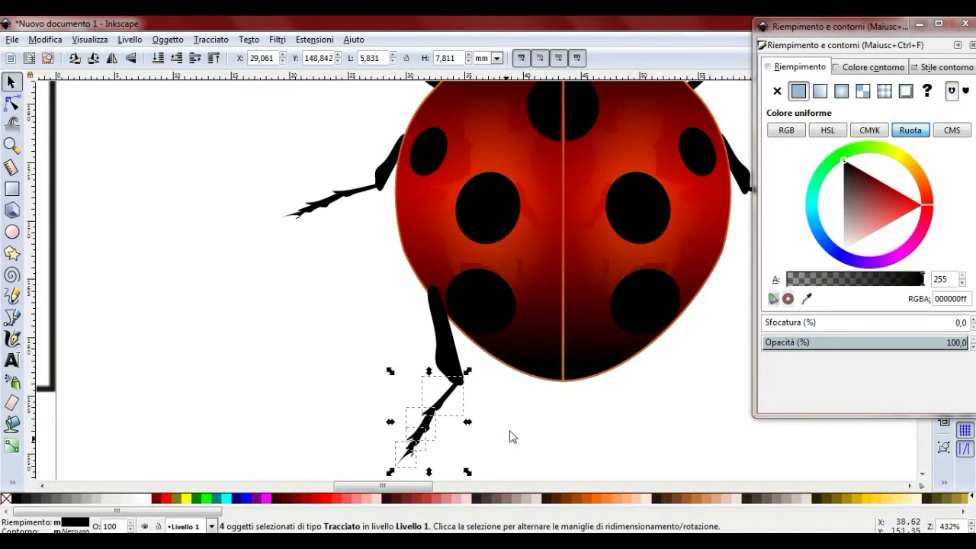
scroll(513, 433, down, 3)
click(532, 322)
- Enlarge the rear left leg's upper segment and send it behind the red body
click(442, 288)
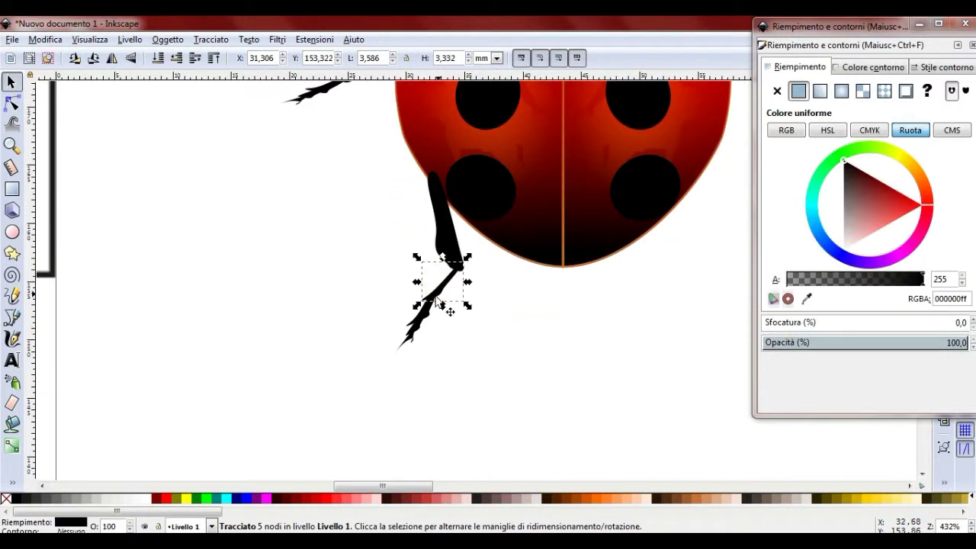
mouse_move(467, 309)
mouse_down()
mouse_move(477, 322)
mouse_move(433, 298)
mouse_up()
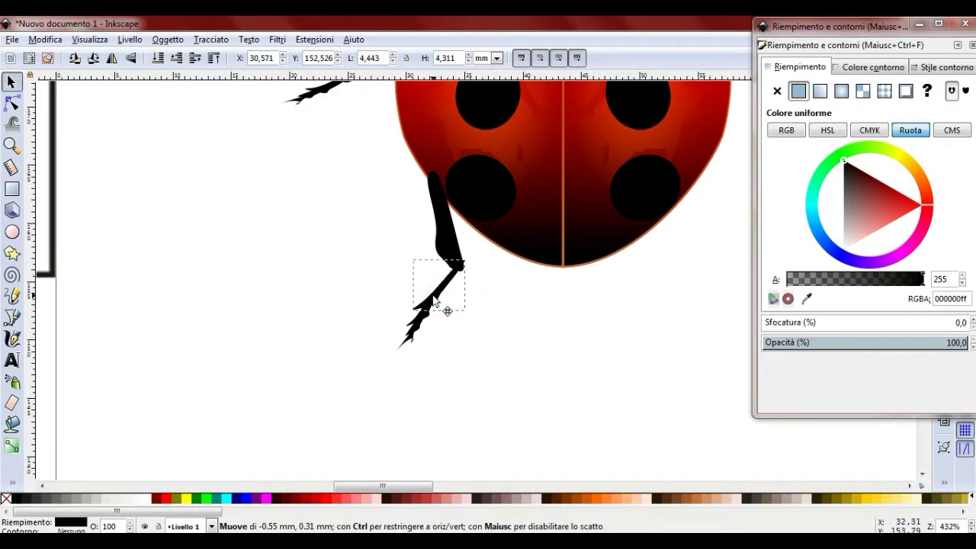
click(446, 231)
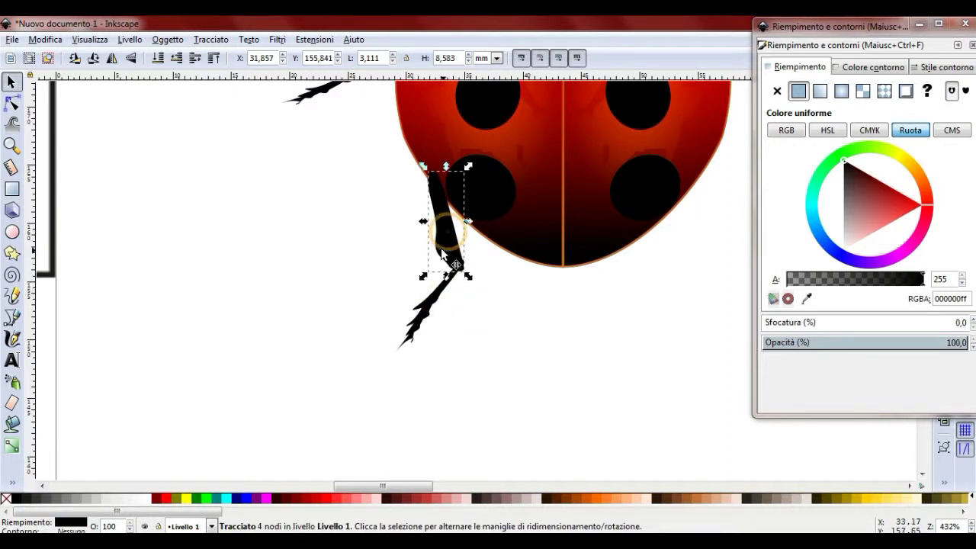
click(168, 39)
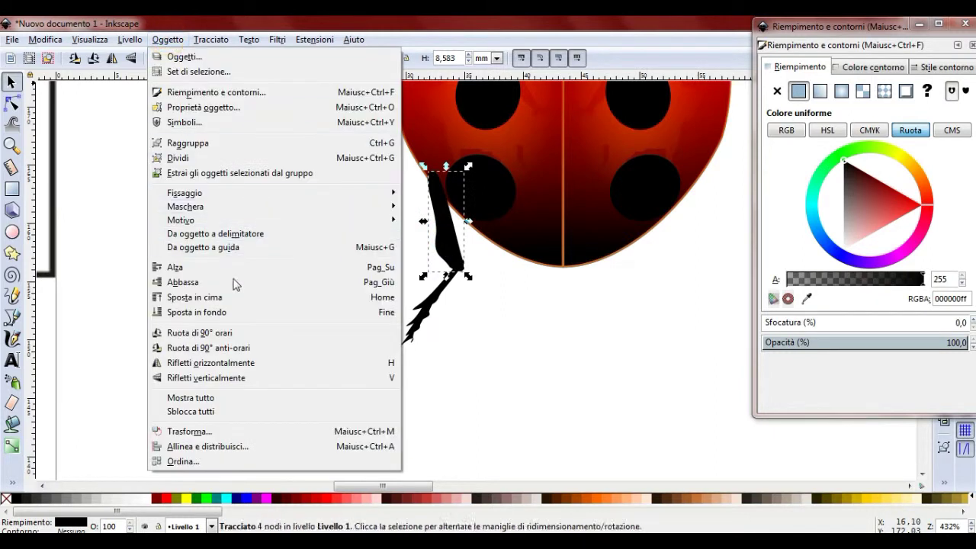
click(225, 309)
scroll(537, 361, down, 2)
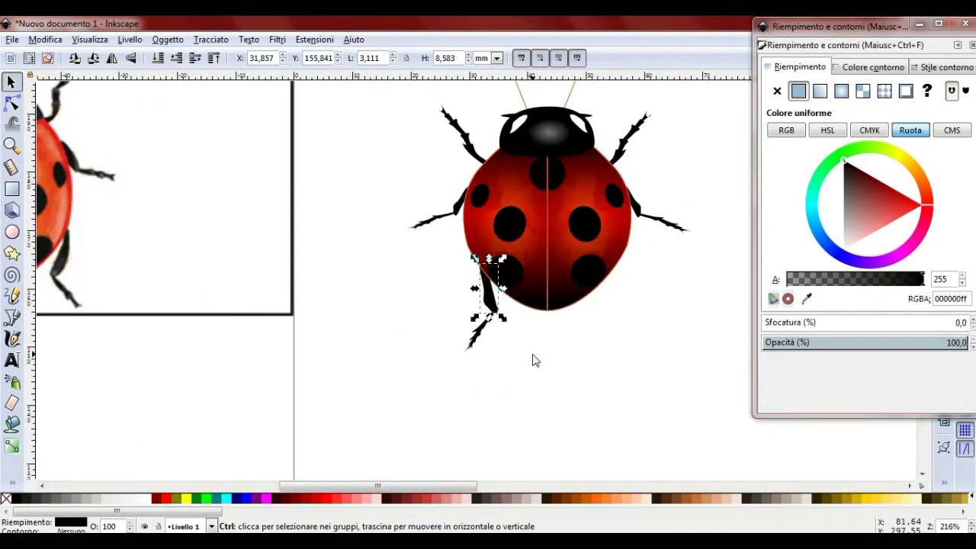
drag(432, 484, 440, 486)
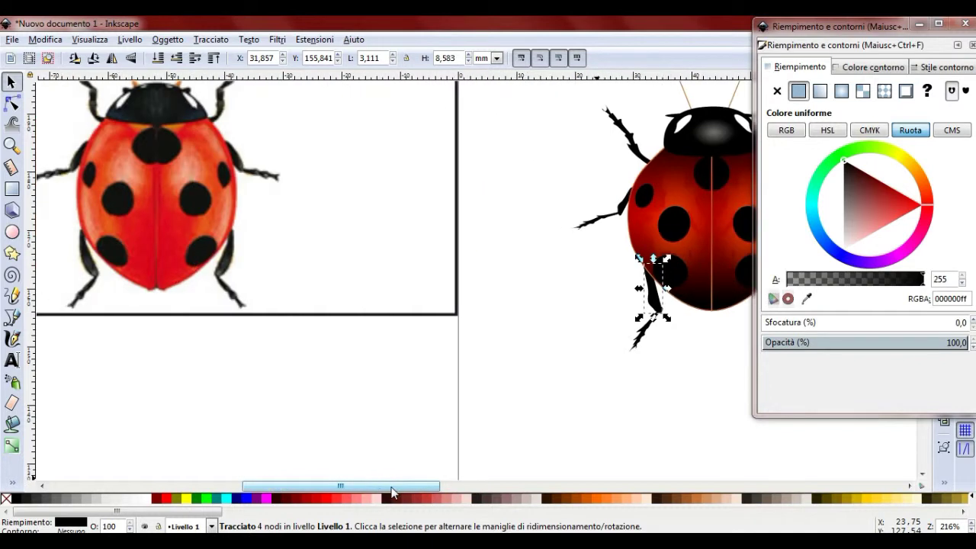
click(548, 400)
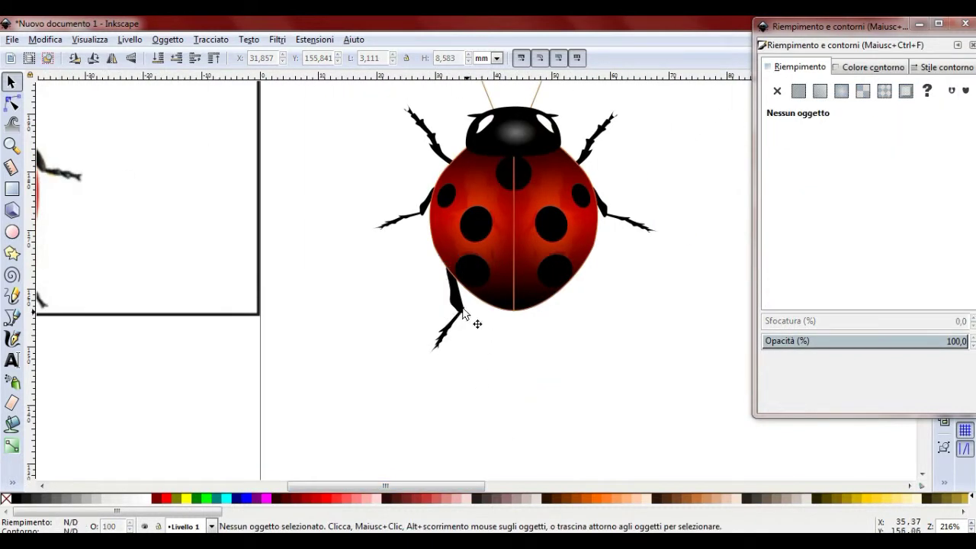
drag(414, 487, 371, 486)
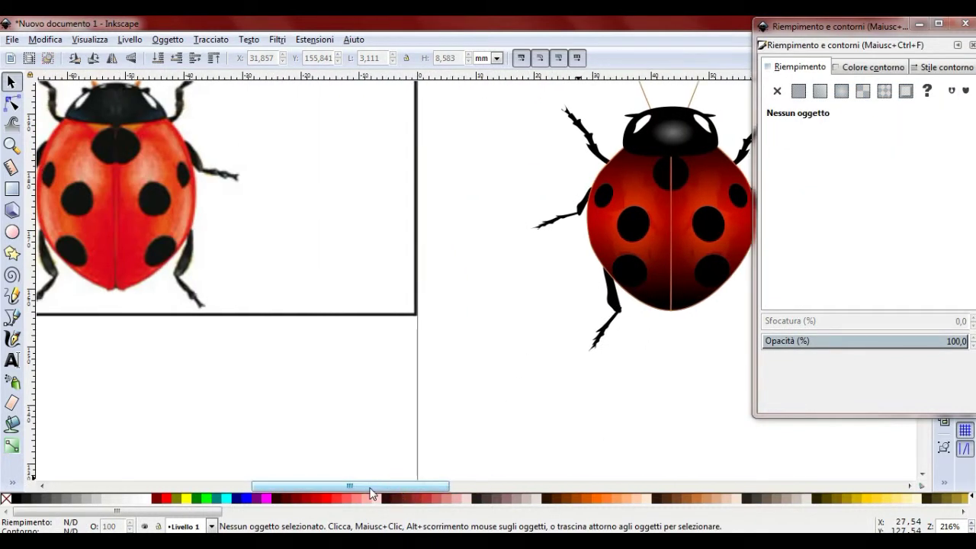
click(614, 302)
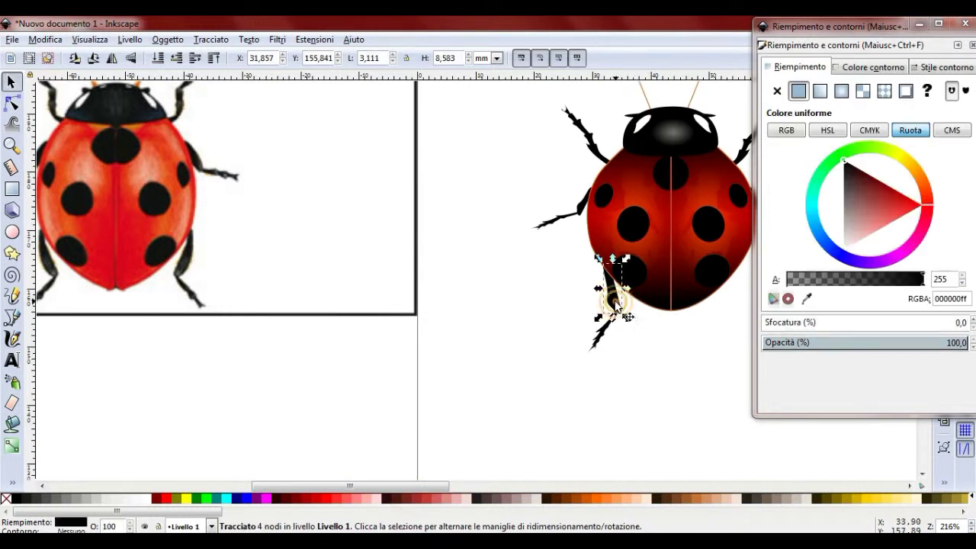
- Node-edit the rear left leg's upper segment, smoothing the knee curve and bending its top outward
click(13, 105)
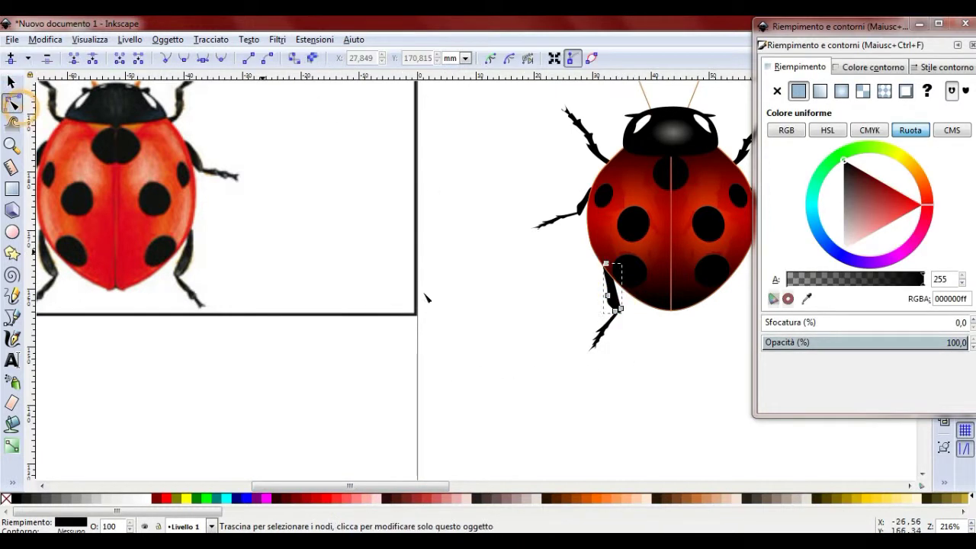
click(621, 320)
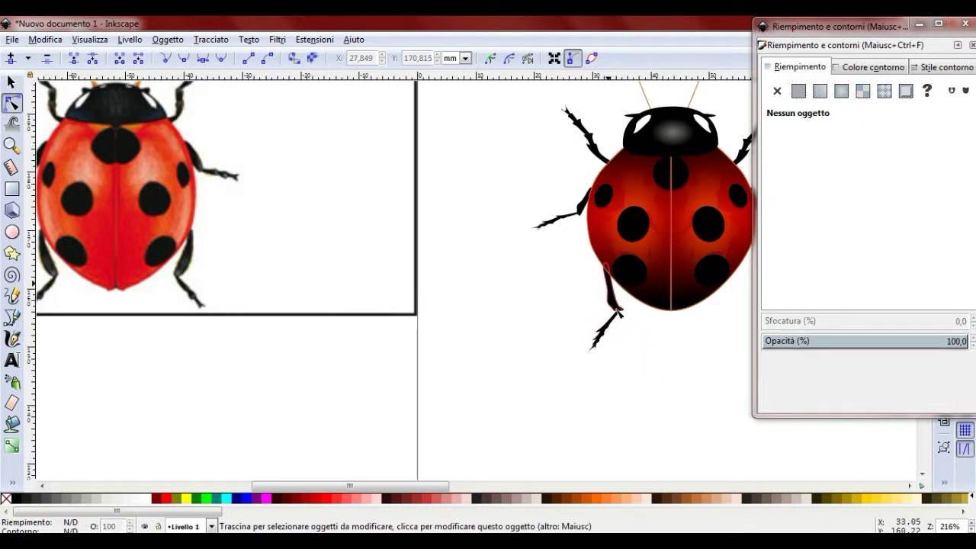
scroll(648, 326, up, 3)
scroll(648, 326, up, 2)
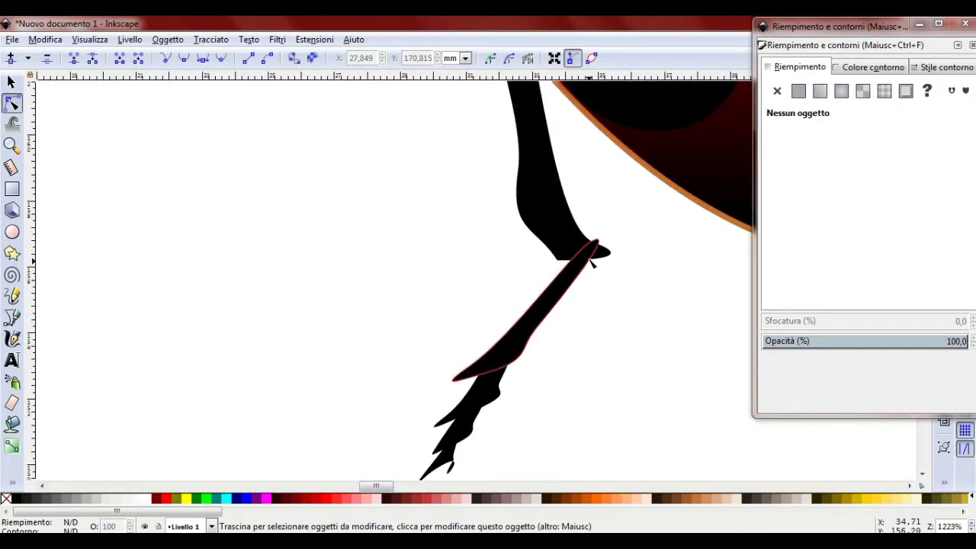
click(600, 253)
drag(594, 242, 604, 259)
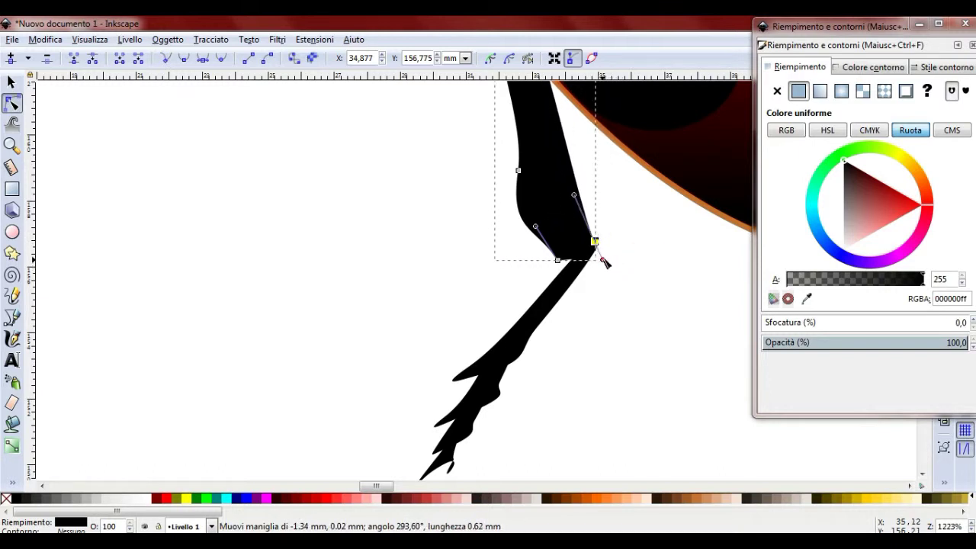
click(564, 164)
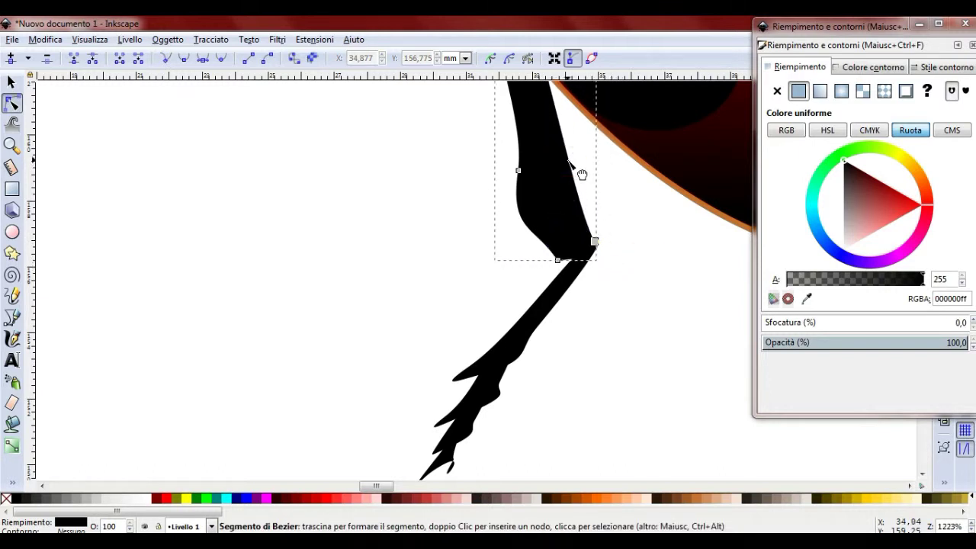
drag(558, 260, 562, 252)
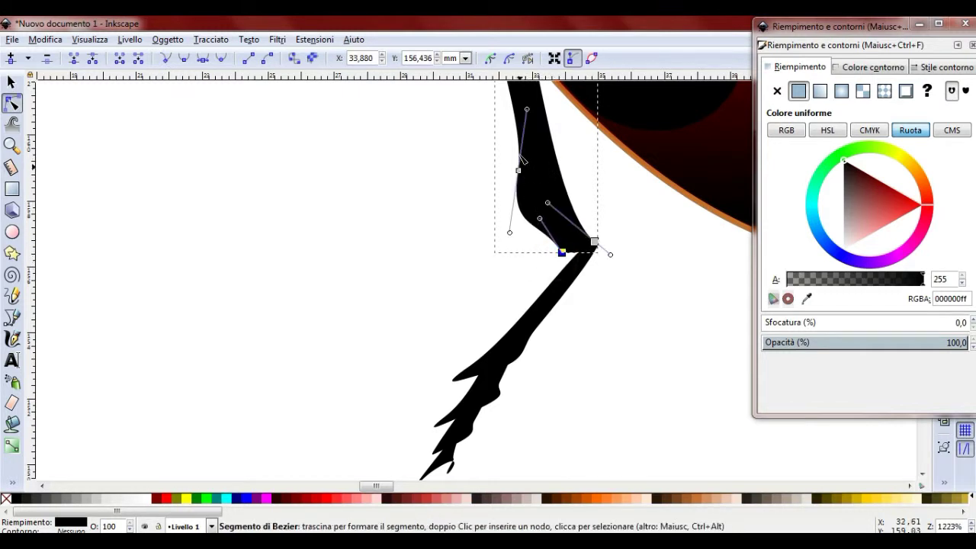
drag(527, 109, 524, 106)
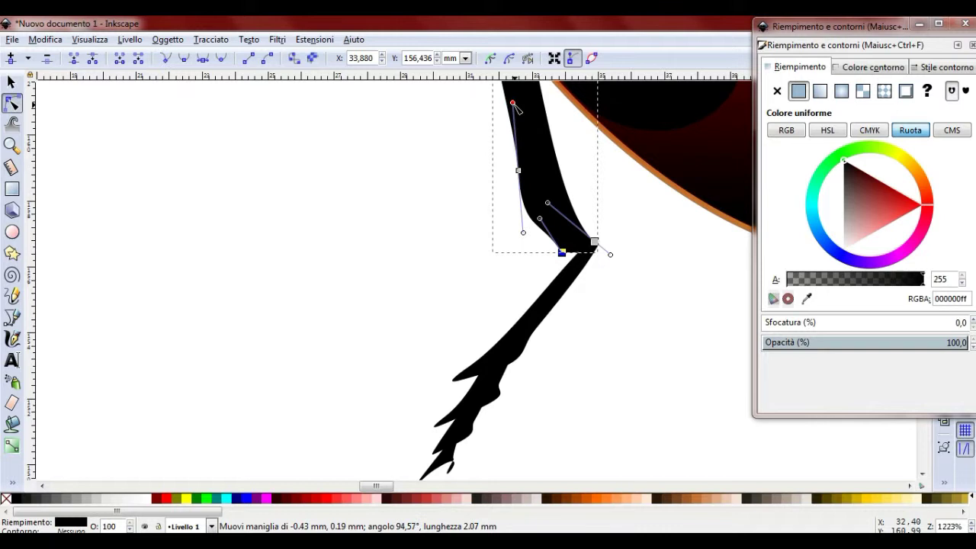
ctrl+scroll(547, 267, down, 3)
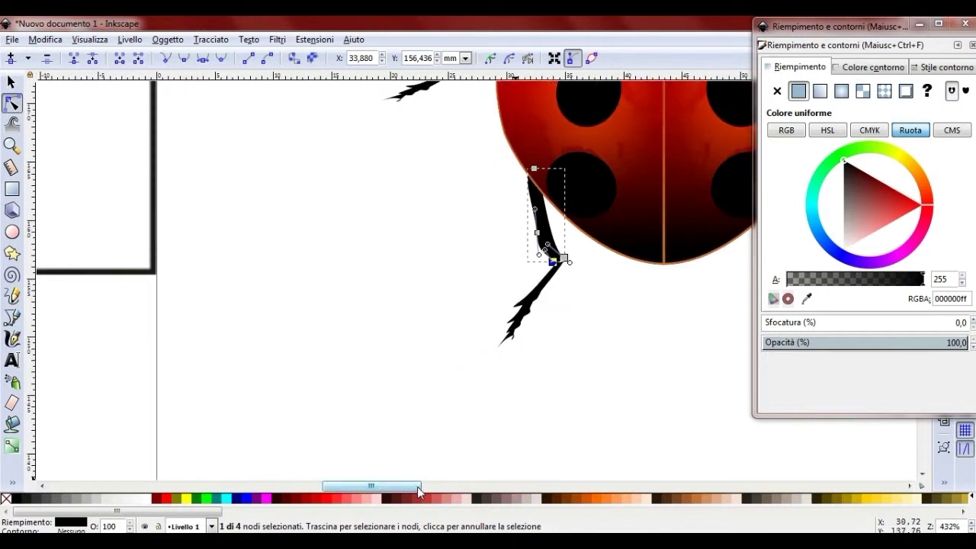
drag(418, 490, 451, 491)
ctrl+scroll(290, 371, down, 3)
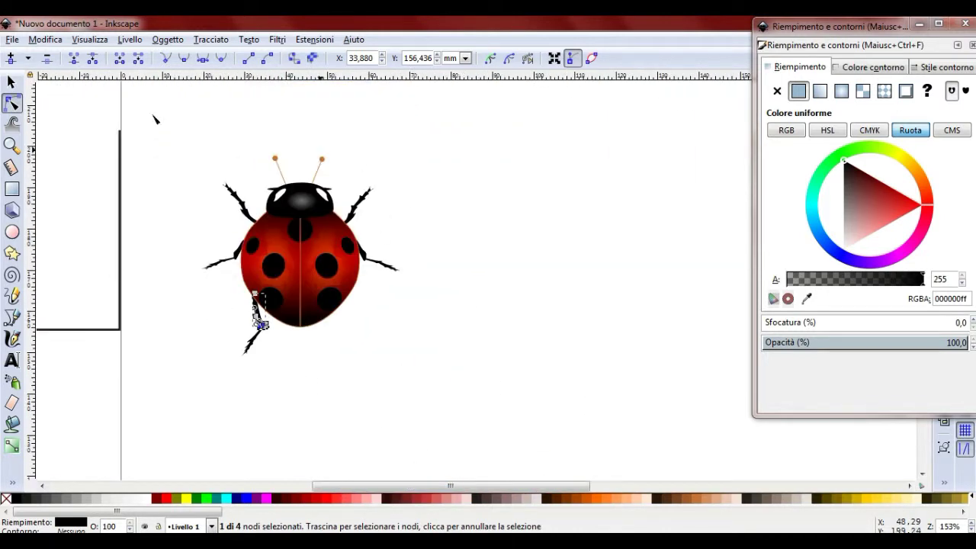
- Rotate the five lower-left leg pieces about 10° and shift them slightly up and left
key(s)
click(305, 370)
drag(270, 373, 212, 282)
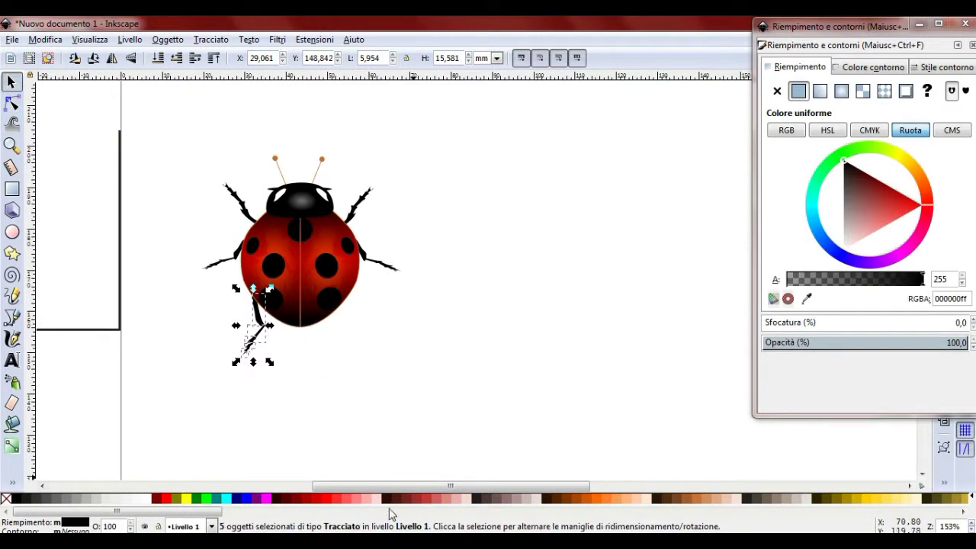
drag(381, 492, 296, 488)
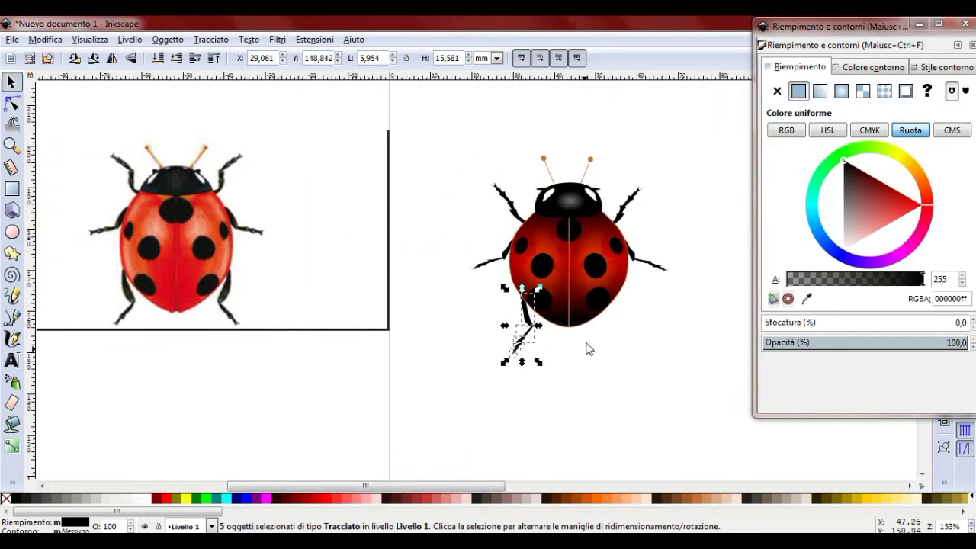
click(527, 325)
drag(535, 288, 543, 295)
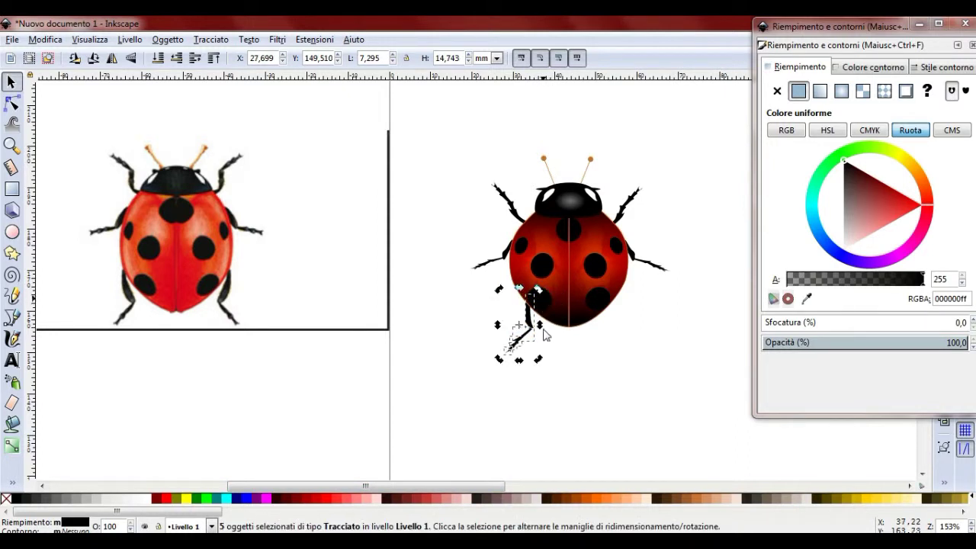
mouse_move(529, 328)
mouse_down()
mouse_move(521, 316)
mouse_move(532, 329)
mouse_up()
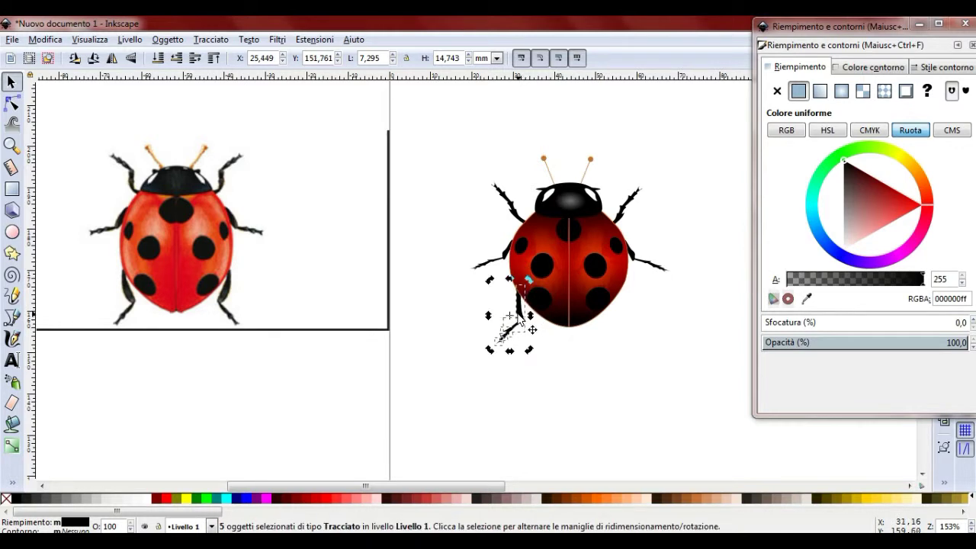
- Duplicate the lower-left leg, flip the copy horizontally, and move it to the ladybug's right side
right_click(532, 329)
click(549, 120)
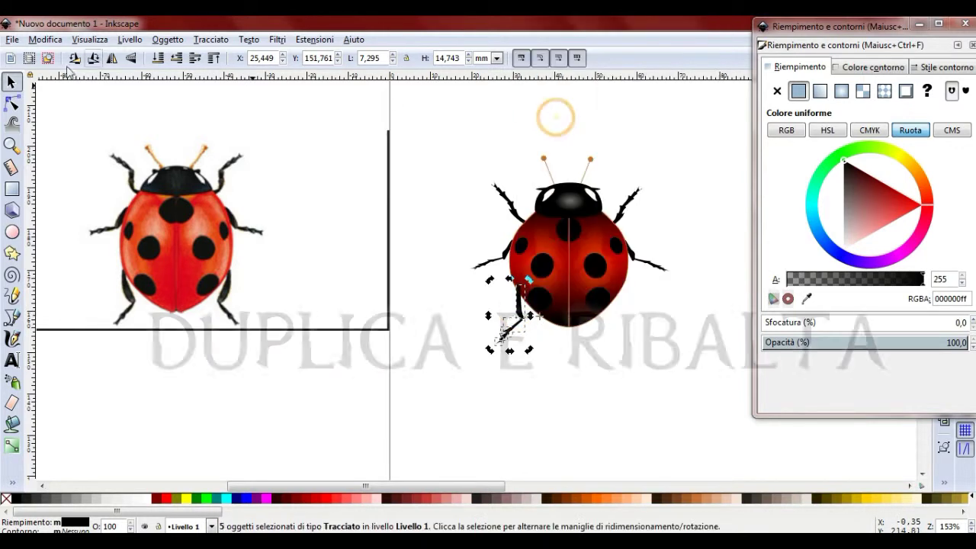
click(110, 60)
drag(524, 301, 625, 327)
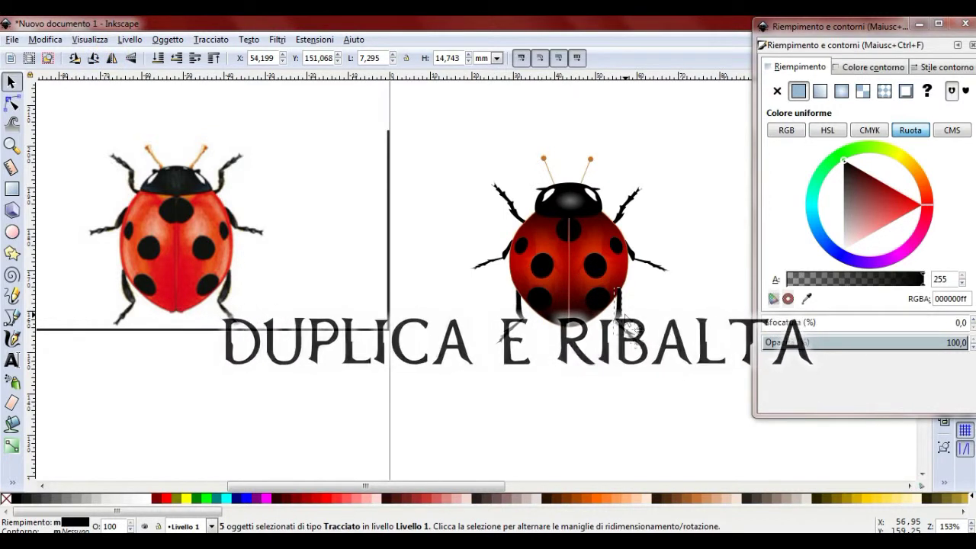
- Send the mirrored leg to the back so it sits behind the body
click(158, 41)
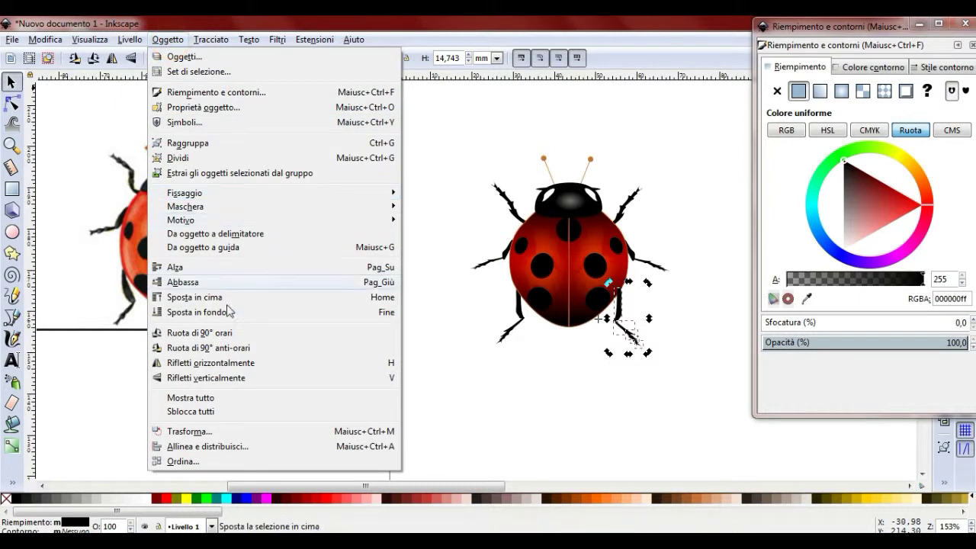
click(255, 312)
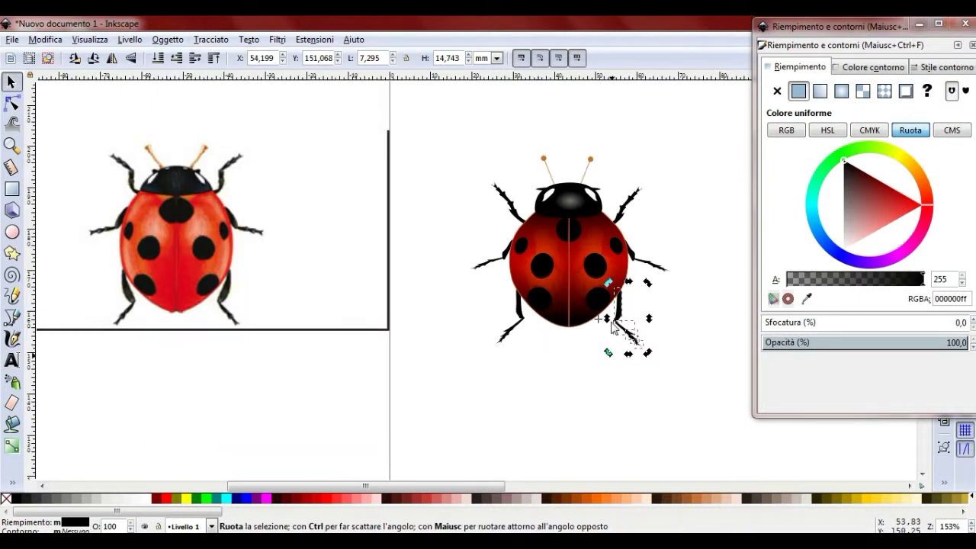
scroll(427, 486, right, 2)
scroll(431, 488, right, 1)
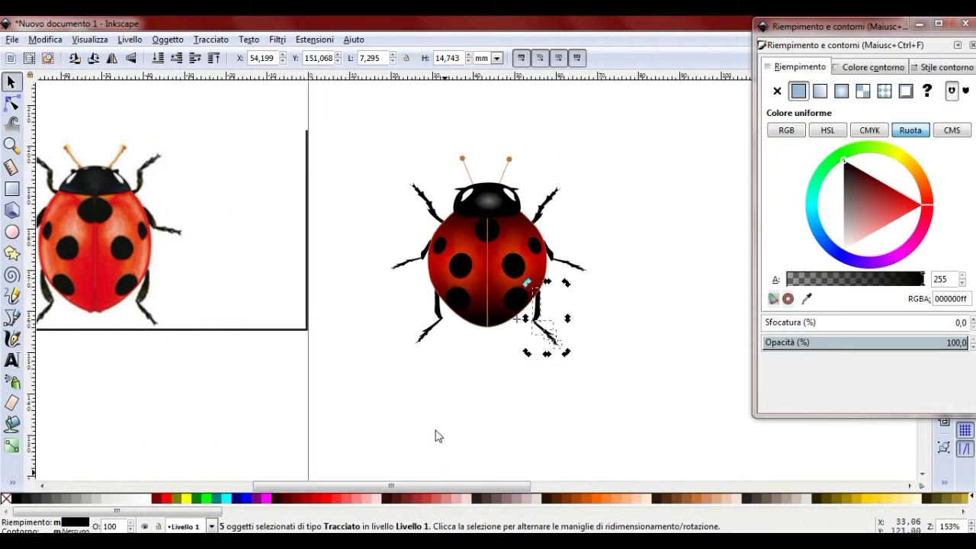
ctrl+scroll(425, 414, down, 1)
click(581, 200)
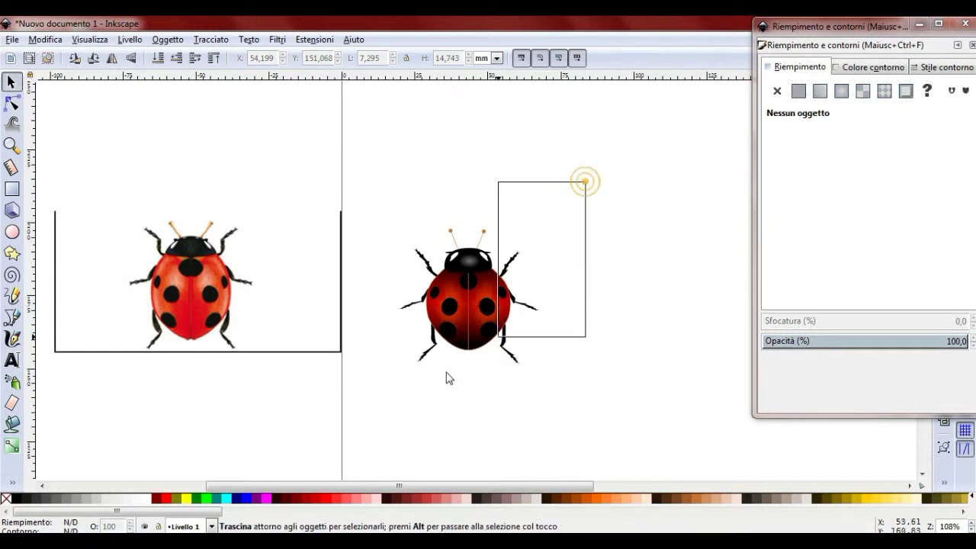
- Draw a white rectangle beside the middle ladybug
drag(584, 181, 318, 419)
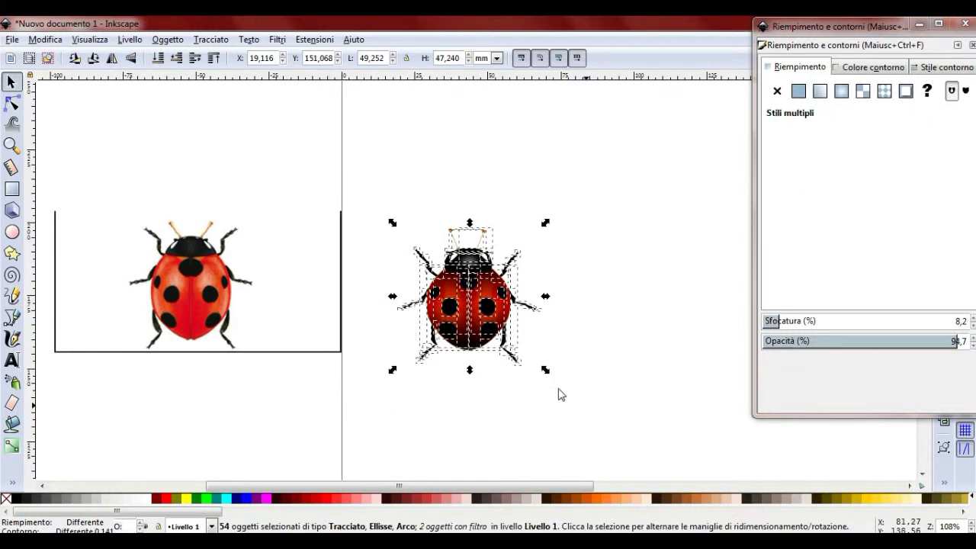
click(606, 166)
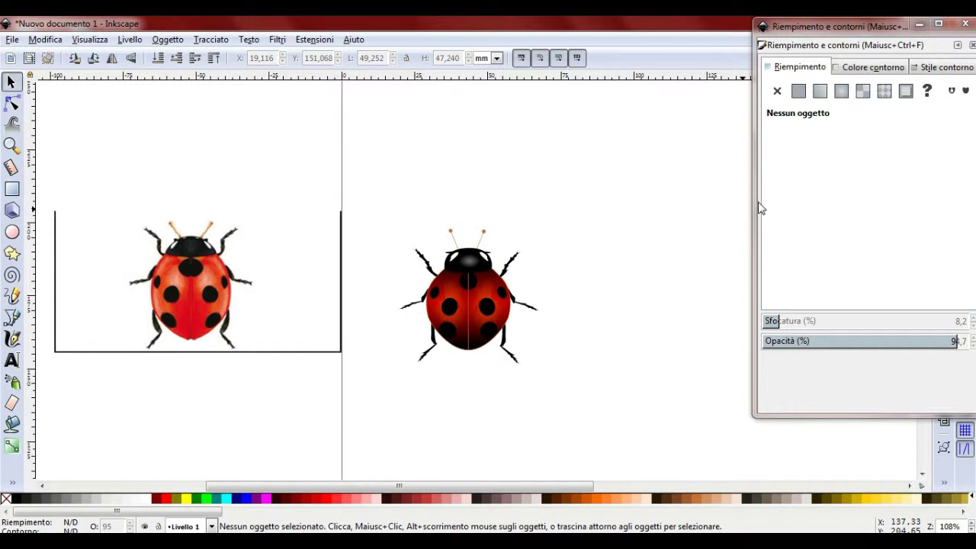
click(12, 190)
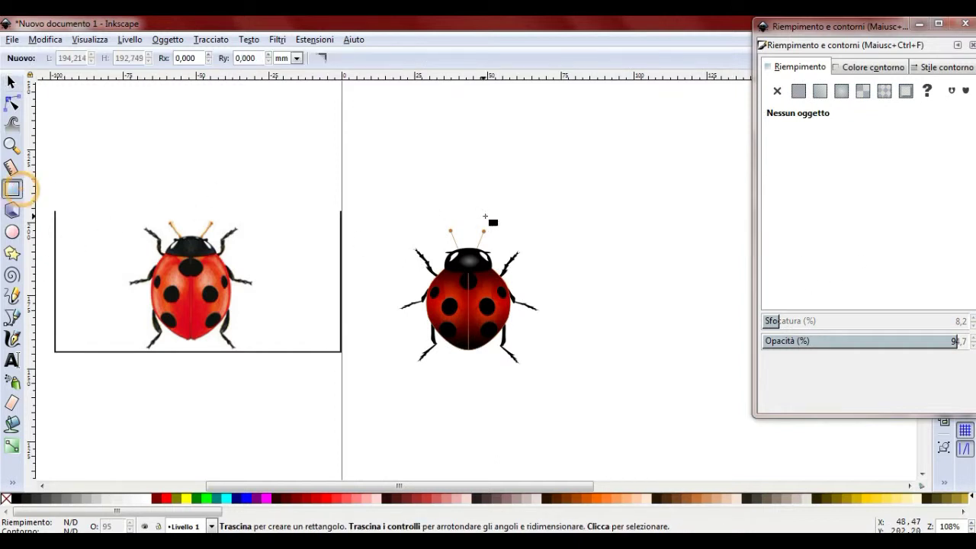
drag(566, 189, 748, 391)
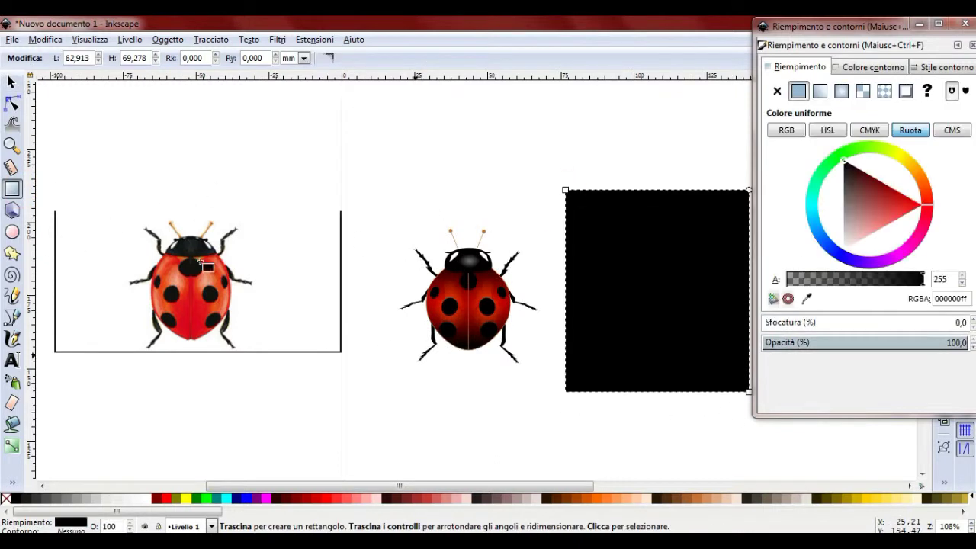
drag(423, 486, 480, 486)
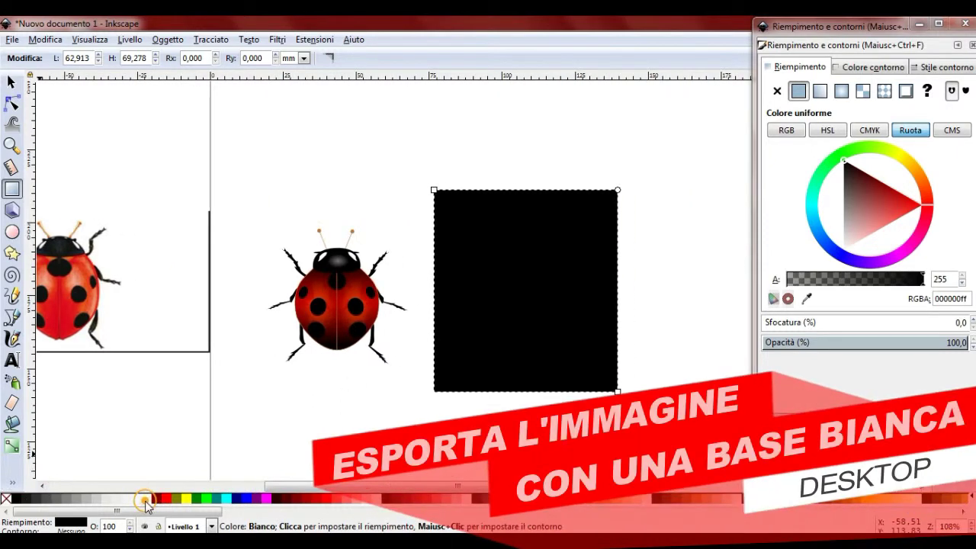
click(143, 498)
- Move the whole ladybug onto the white rectangle and raise it to the top
click(12, 83)
drag(230, 126, 476, 416)
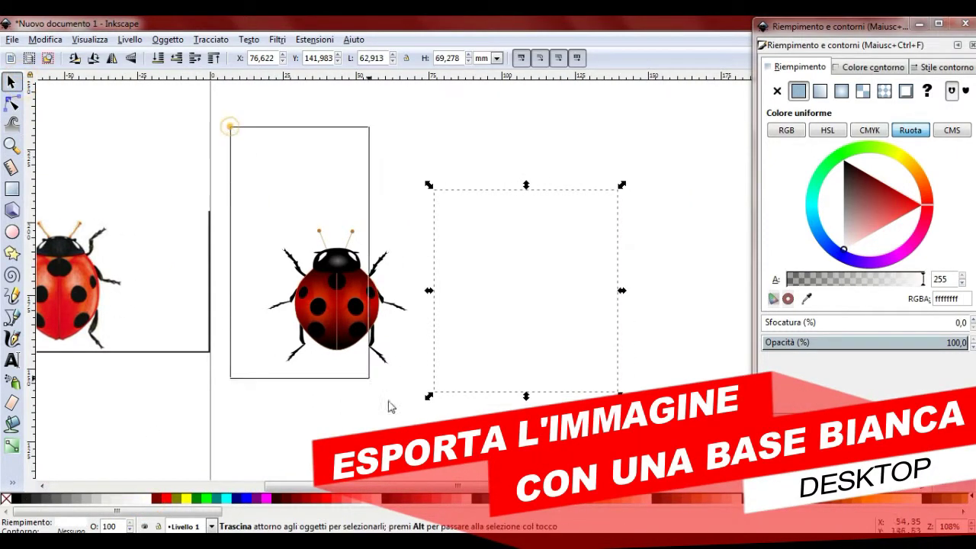
drag(381, 325, 558, 323)
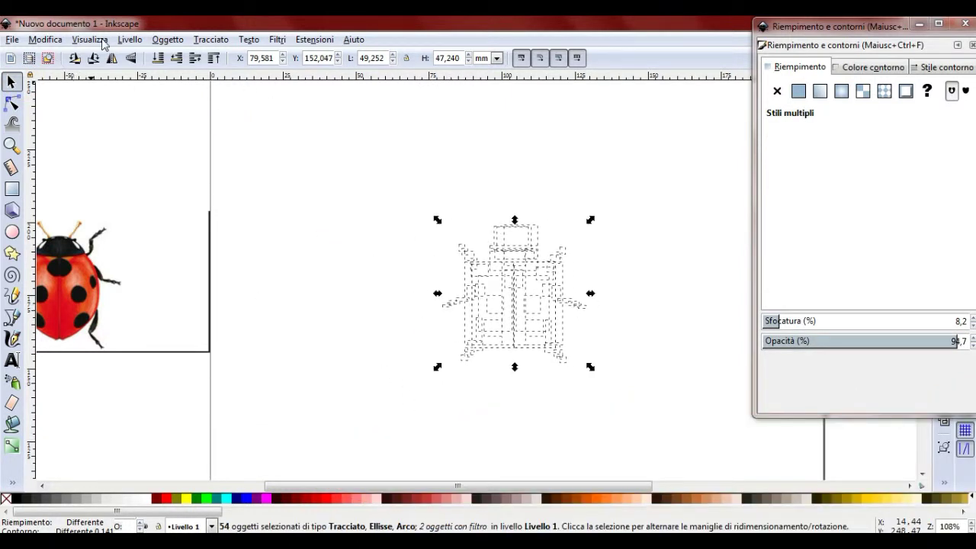
click(167, 39)
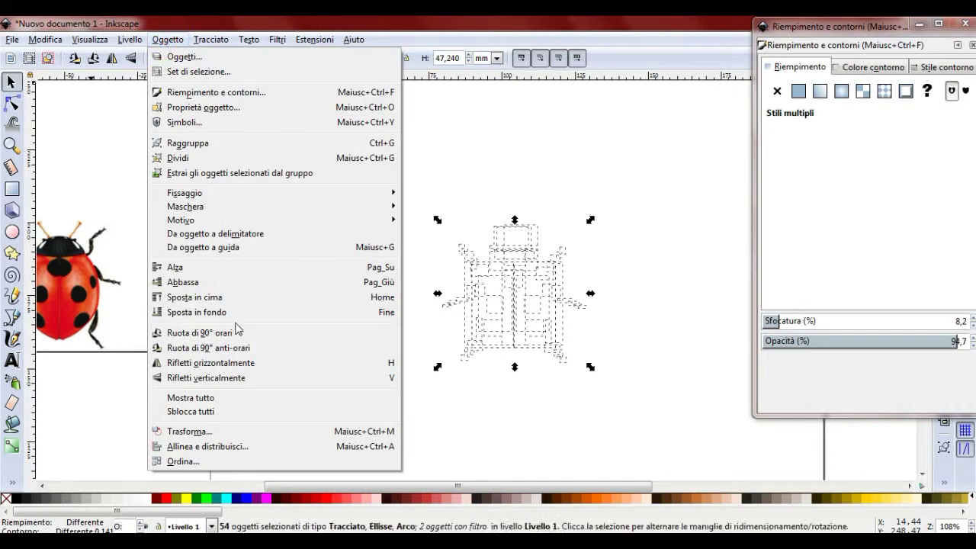
click(208, 302)
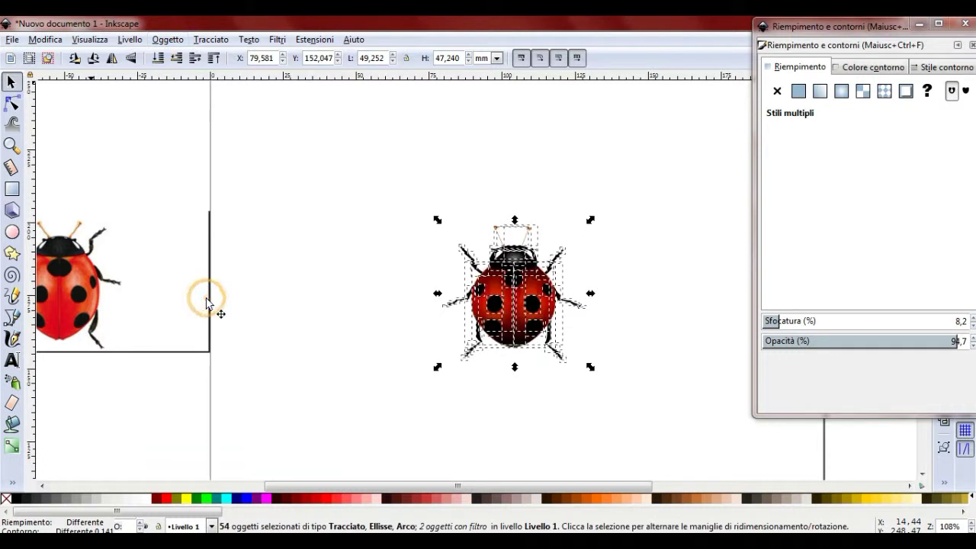
drag(316, 153, 743, 442)
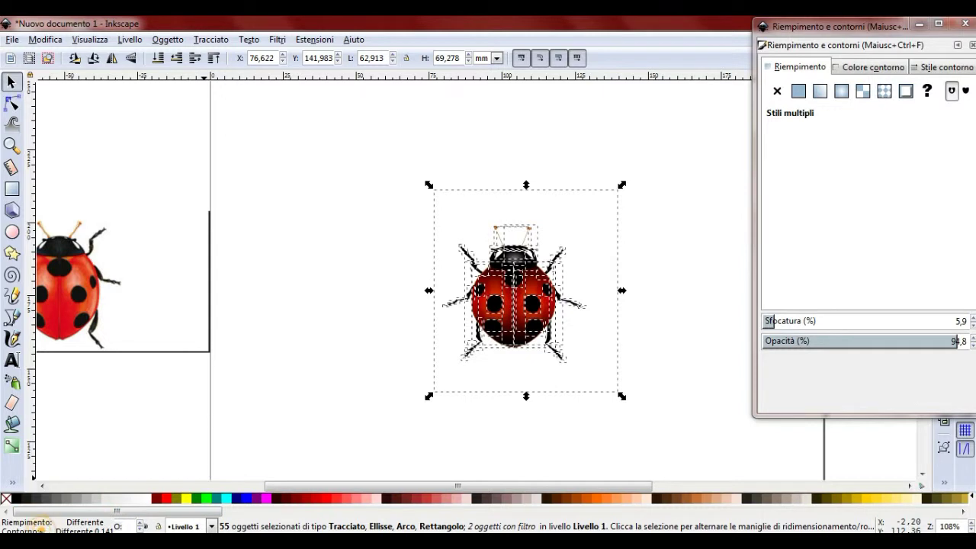
- Try a near-black flat stroke on the selection, then undo the change
click(874, 69)
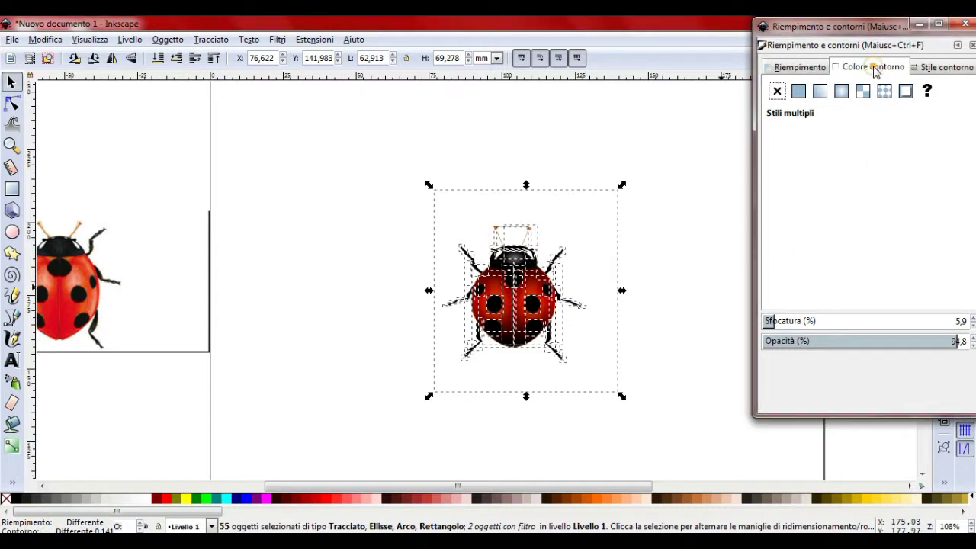
click(798, 91)
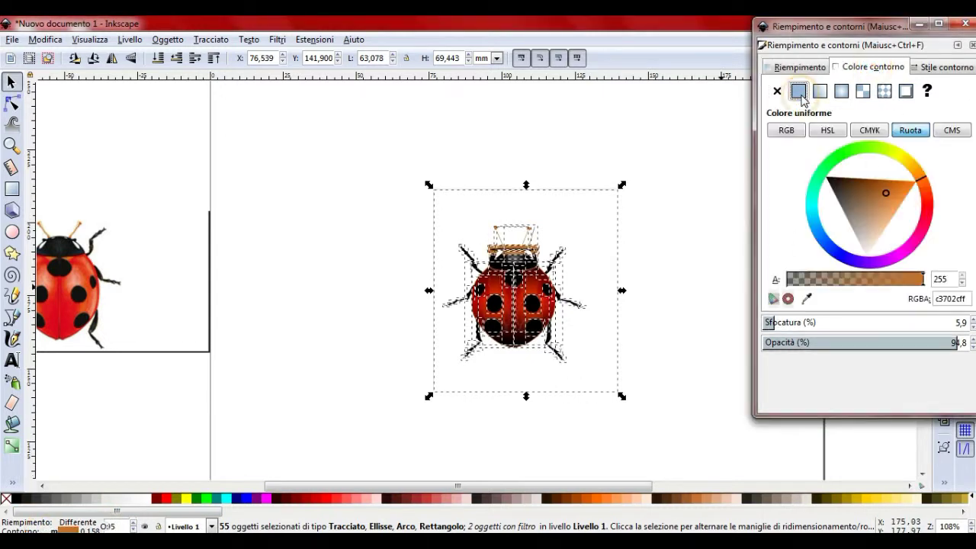
click(834, 185)
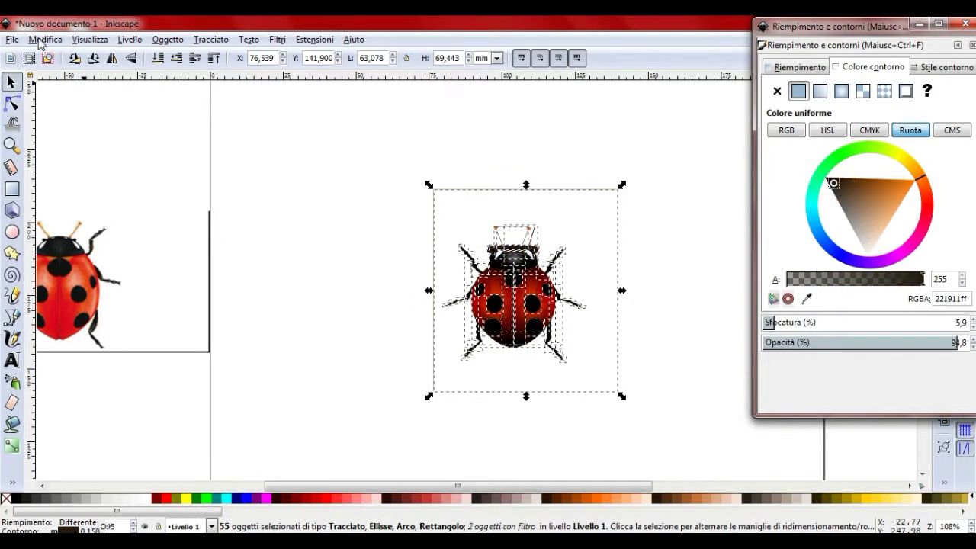
click(40, 39)
key(Escape)
click(553, 124)
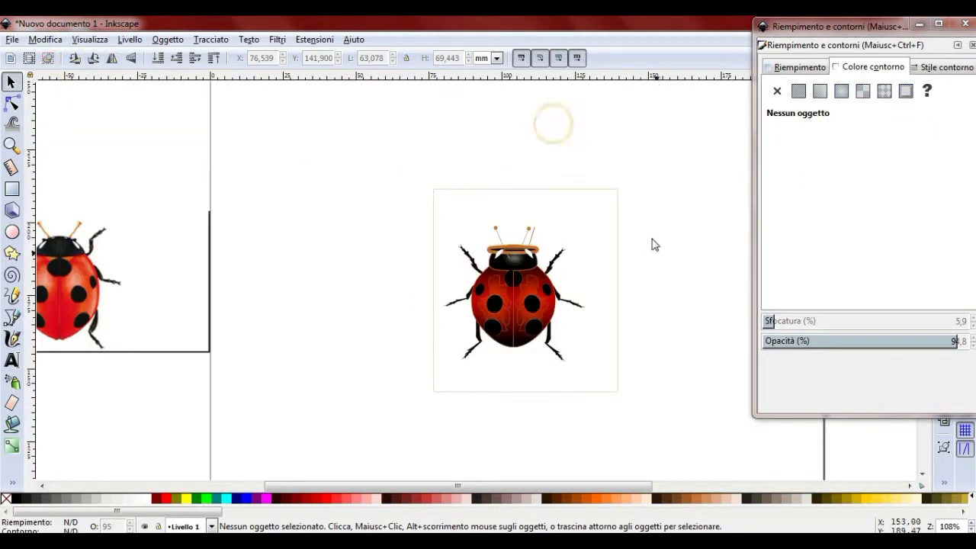
click(61, 40)
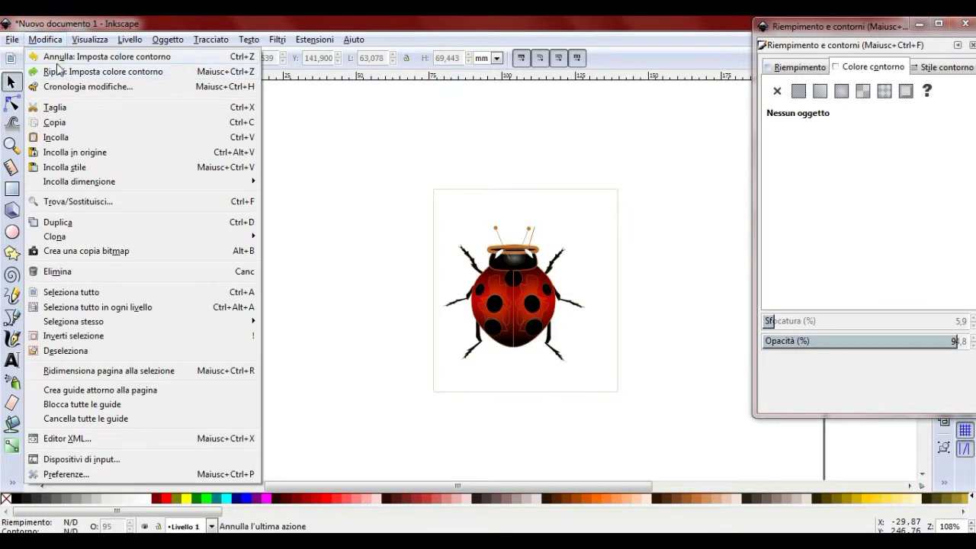
click(60, 54)
- Widen the white rectangle leftward and stretch it downward to about 73.439 × 76.377 mm
click(604, 228)
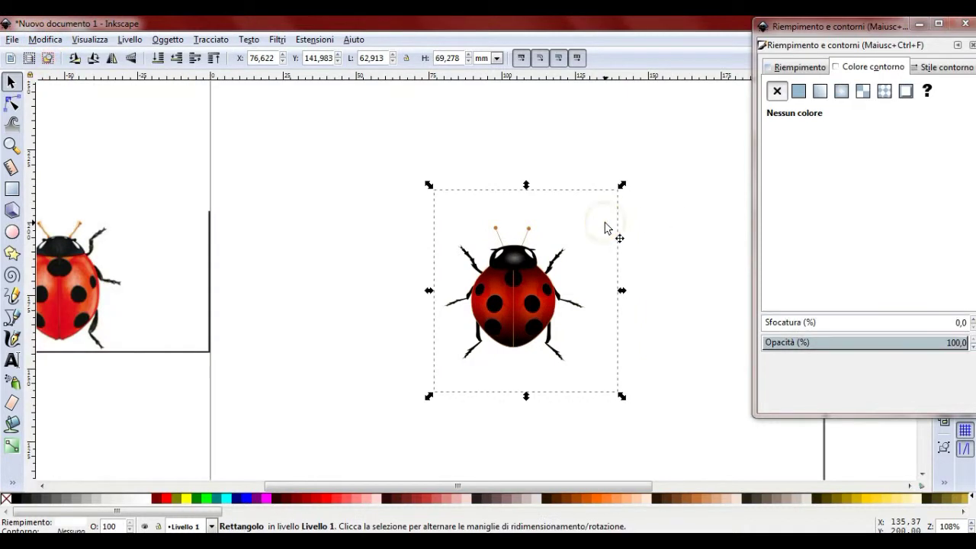
drag(429, 291, 398, 290)
click(687, 177)
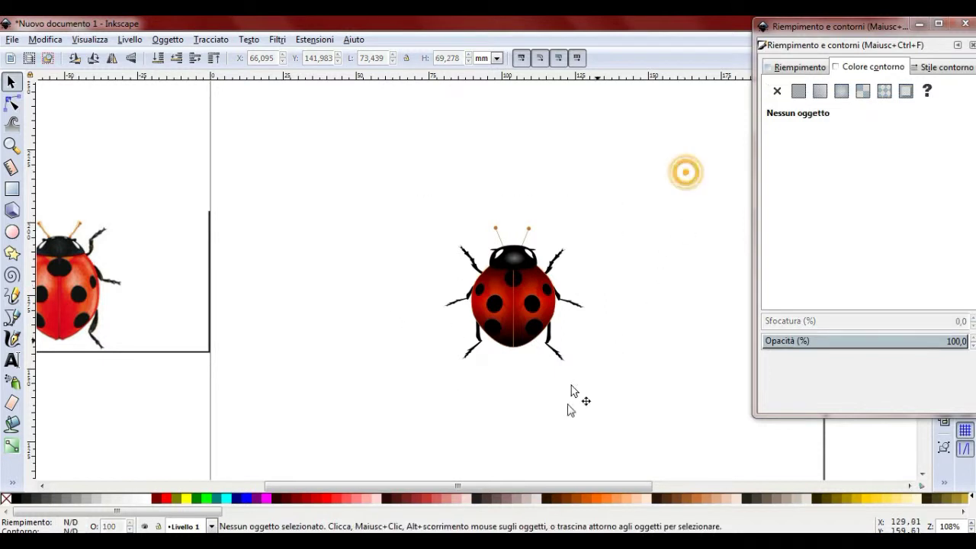
click(589, 371)
drag(508, 396, 513, 420)
mouse_move(689, 137)
mouse_down()
mouse_move(290, 476)
mouse_move(264, 478)
mouse_up()
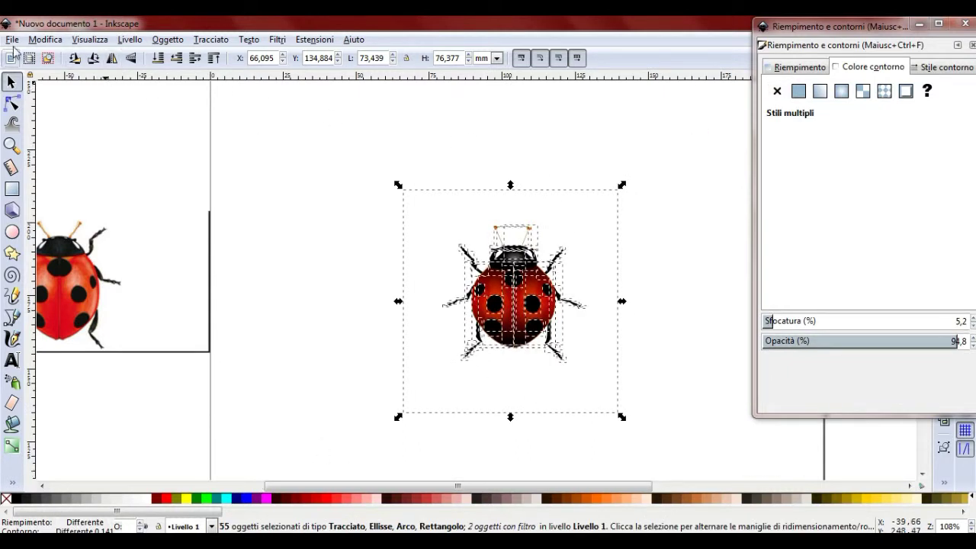
- Save the drawing as disegno.svg
click(11, 40)
click(35, 130)
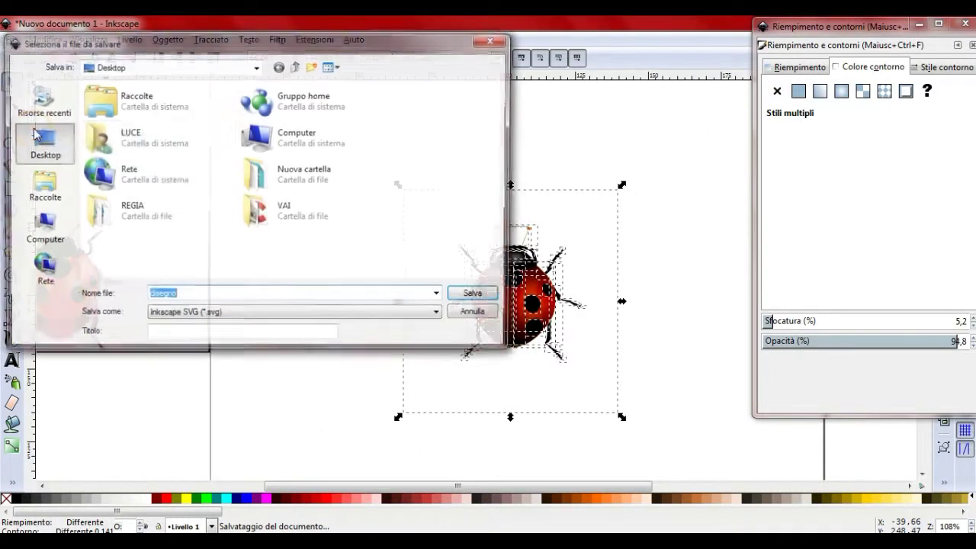
click(477, 297)
- Export the selected ladybug and backing as path6343.png, then close the open panels
click(12, 40)
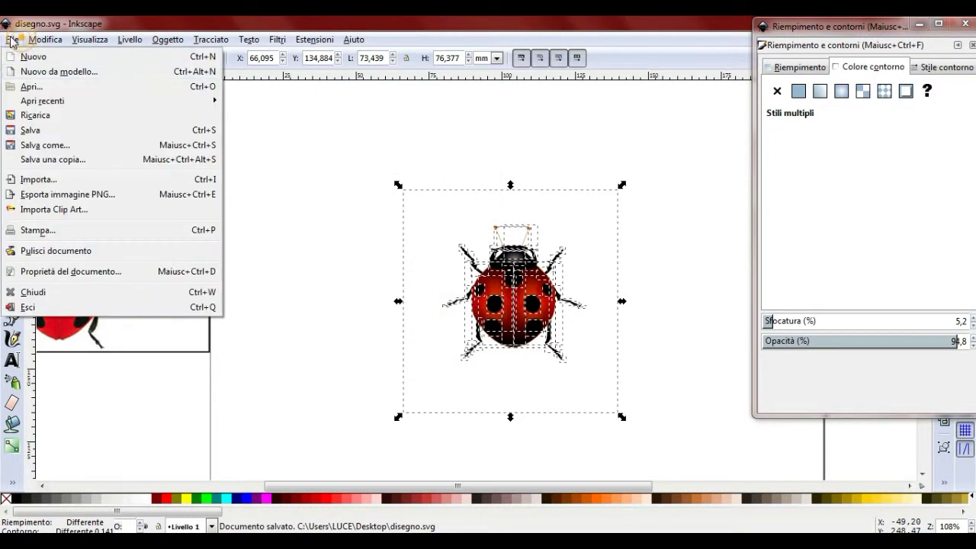
click(39, 194)
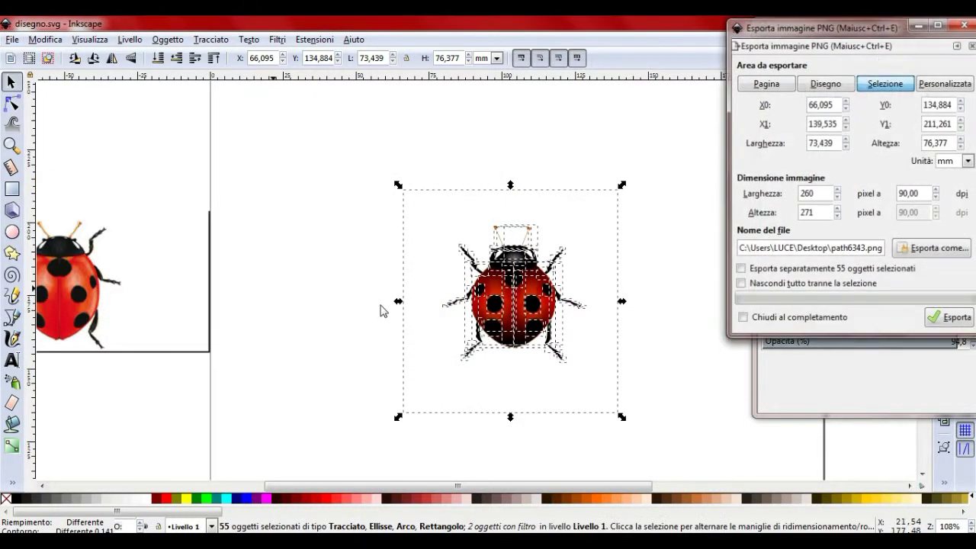
click(929, 252)
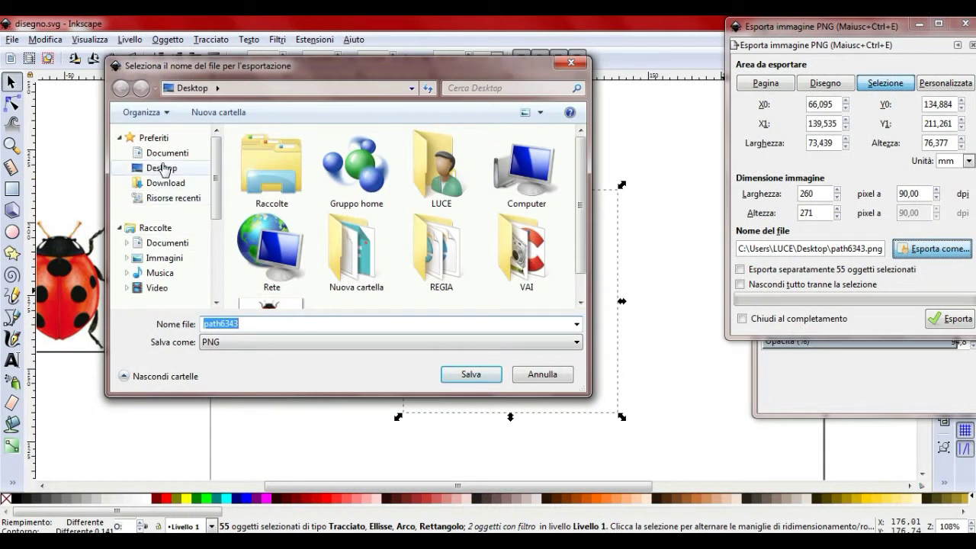
click(473, 375)
click(965, 325)
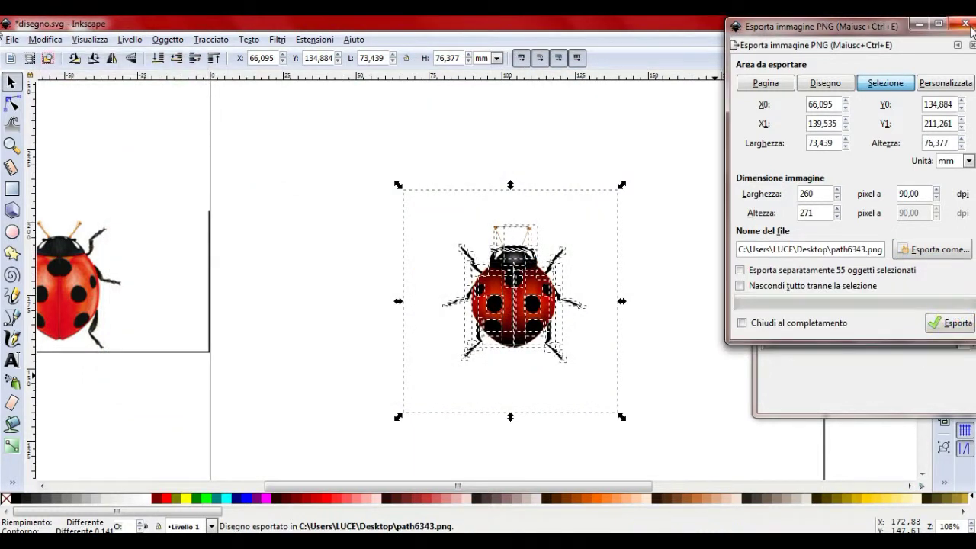
click(965, 23)
click(962, 25)
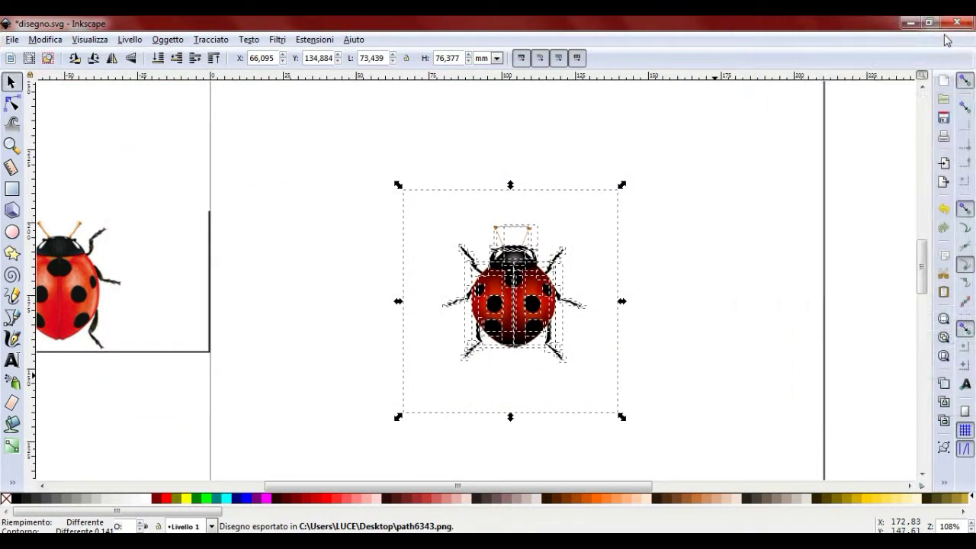
- Close Inkscape and open path6343.png from the desktop in Windows Photo Viewer
click(953, 24)
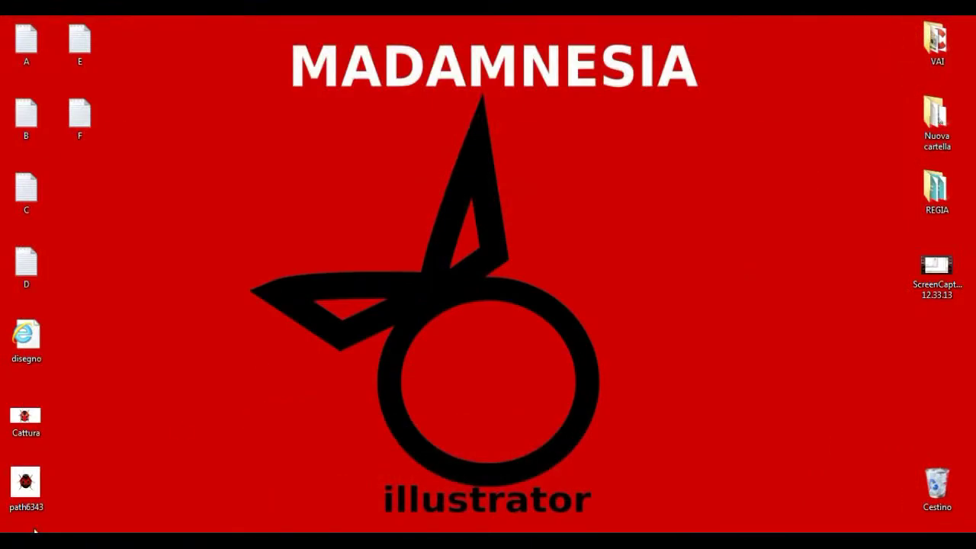
drag(25, 482, 290, 263)
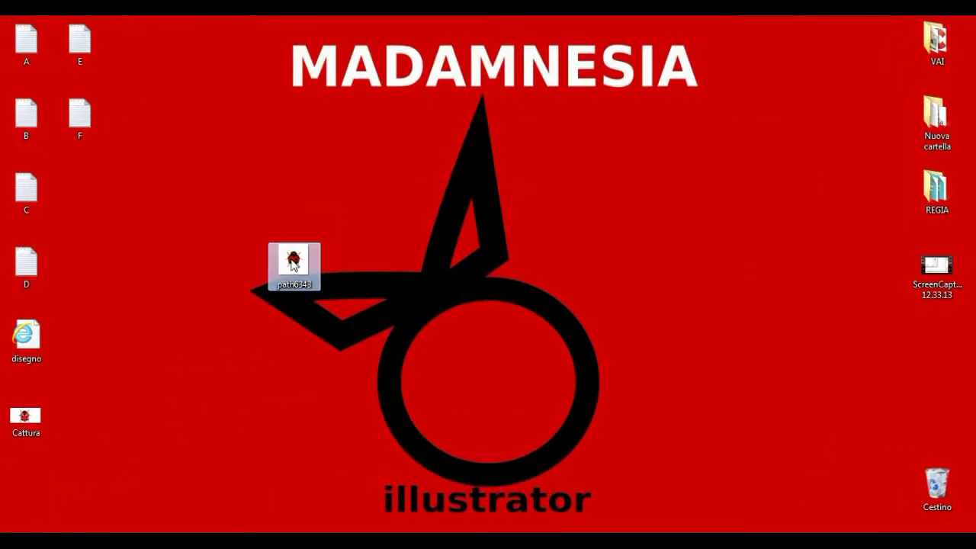
right_click(291, 263)
click(320, 156)
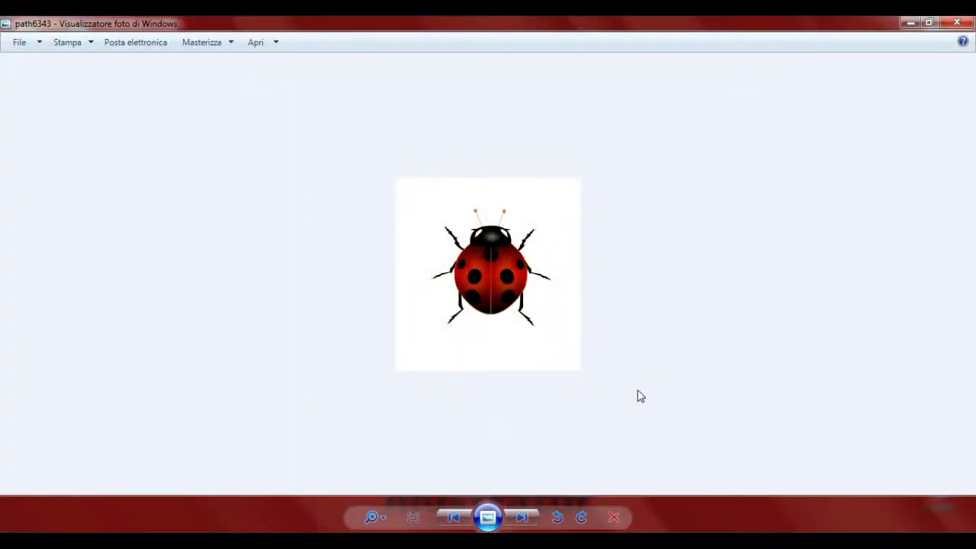
- Zoom out on the exported ladybug image, then close the viewer
scroll(774, 288, down, 1)
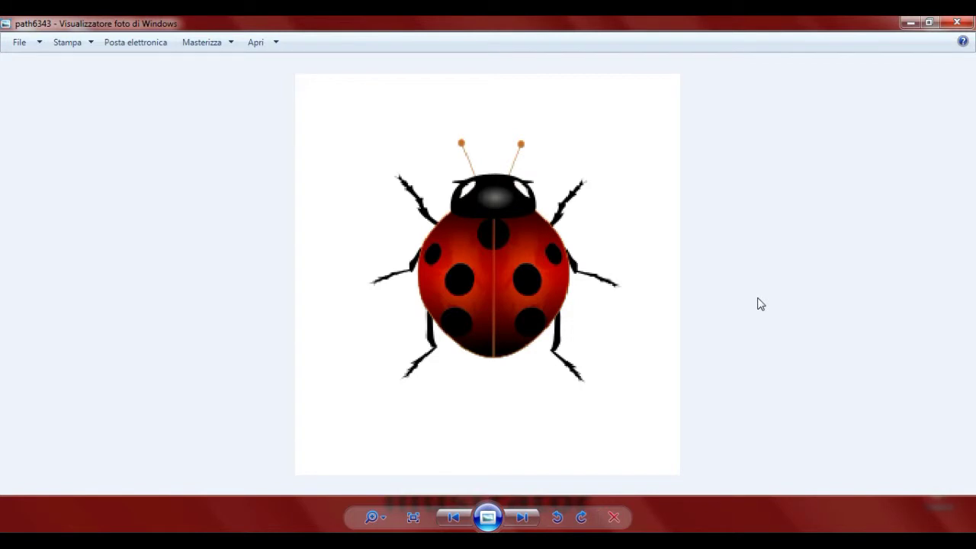
scroll(760, 304, down, 1)
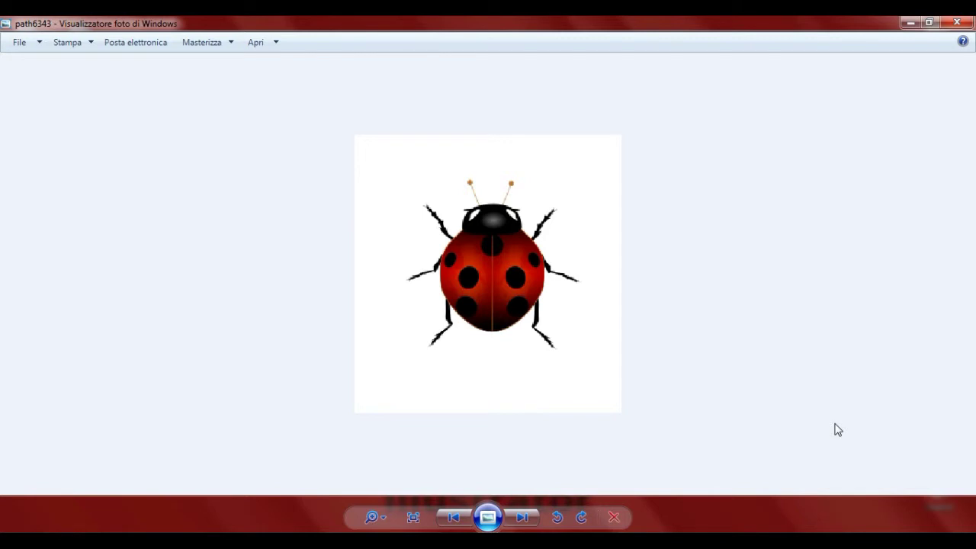
click(957, 23)
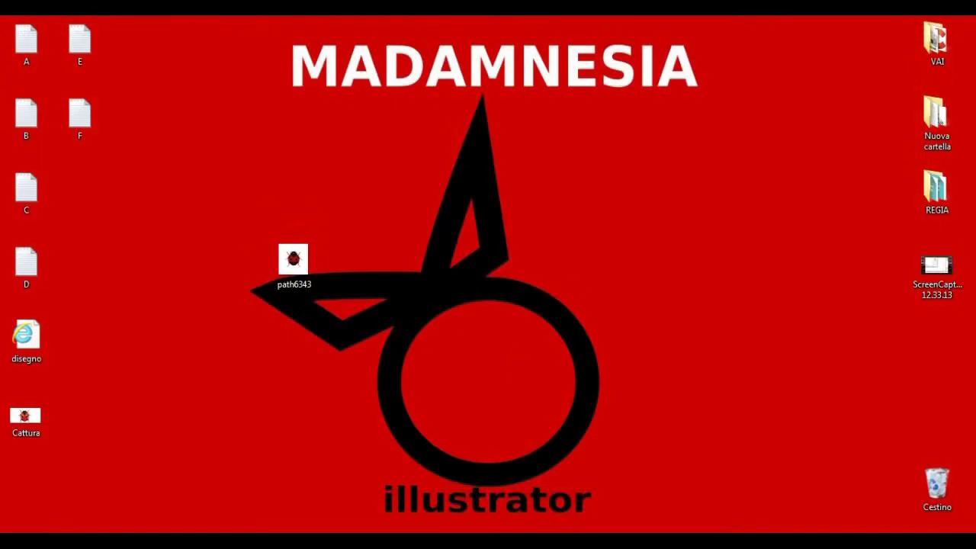